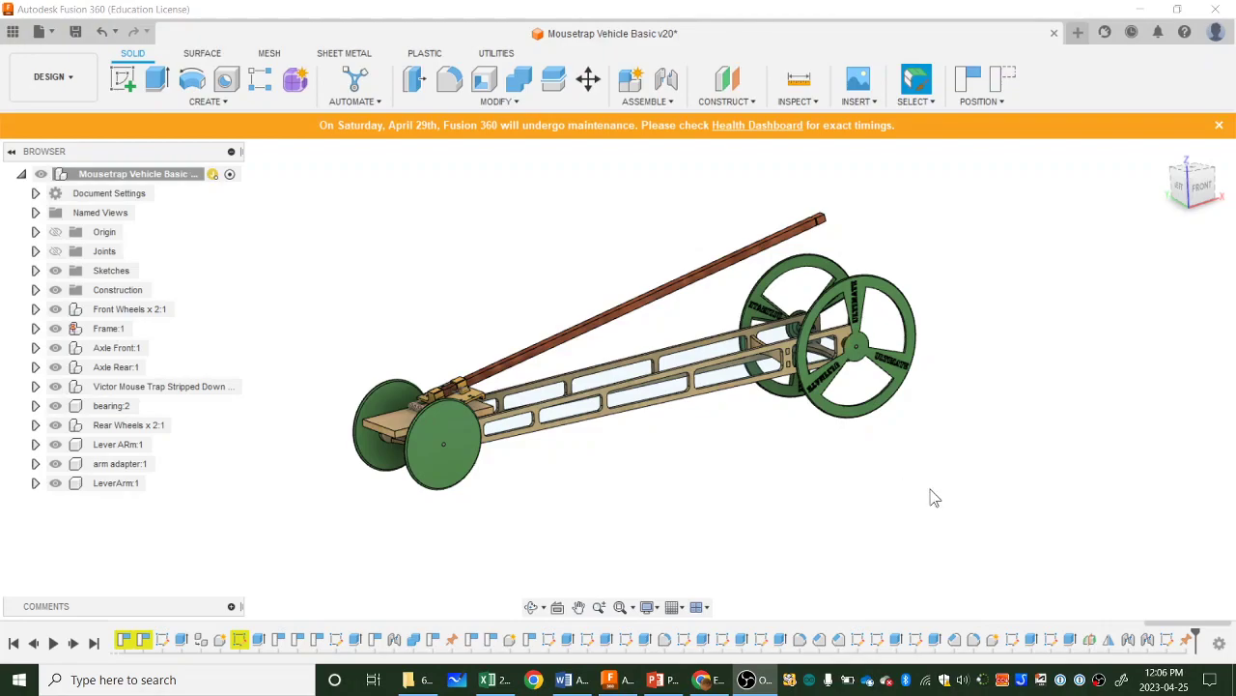
# Step: Orbit the model to a straight front view and raise the lever arm to an angle
pyautogui.keyDown('shift'); pyautogui.moveTo(933, 497); pyautogui.dragTo(898, 468, button='middle'); pyautogui.keyUp('shift')
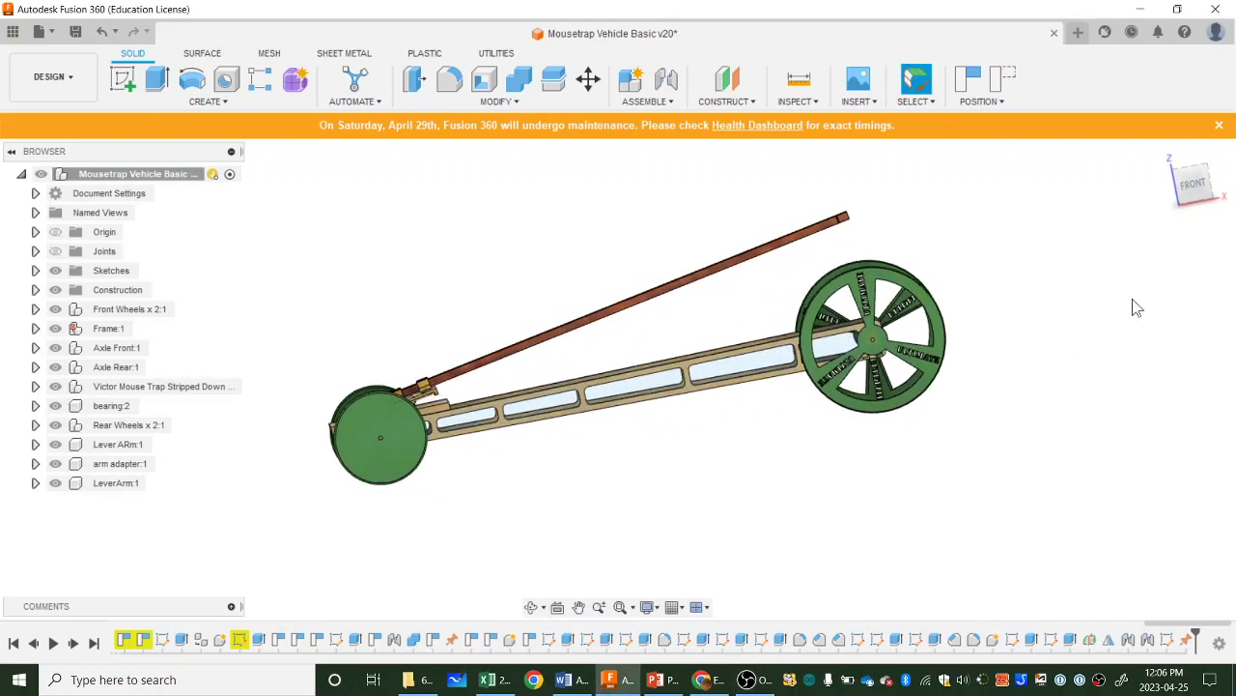
pyautogui.click(1219, 198)
pyautogui.moveTo(850, 285); pyautogui.dragTo(846, 387)
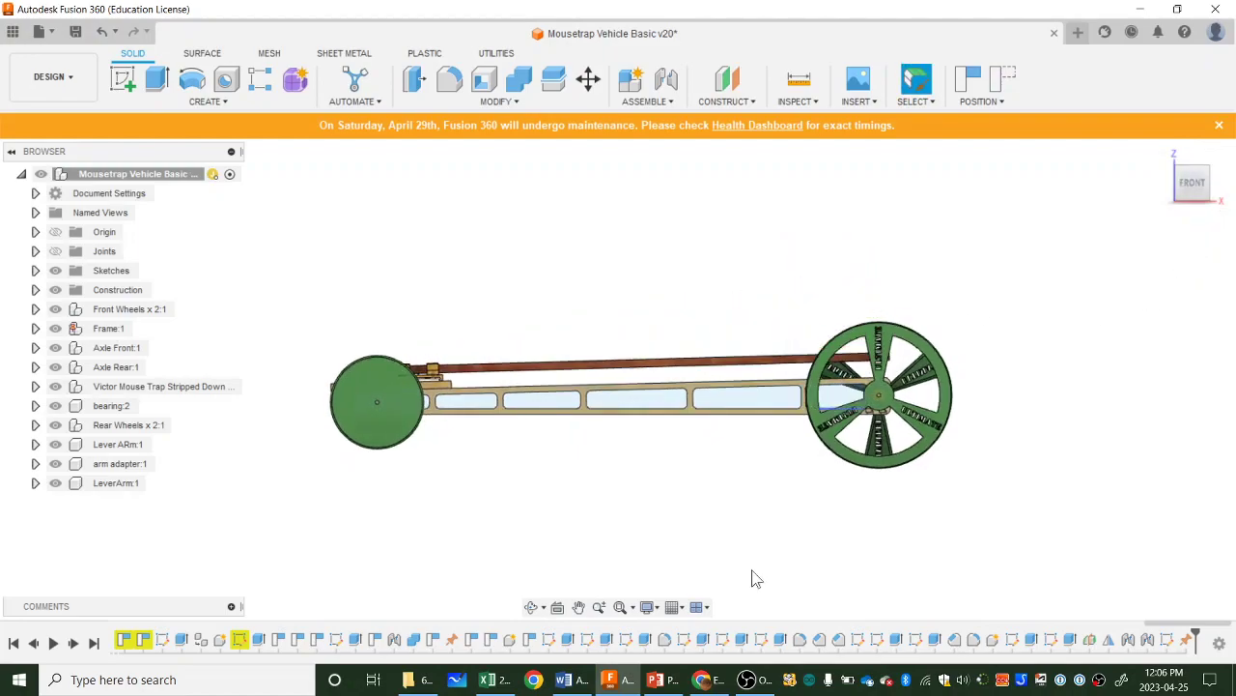
pyautogui.moveTo(726, 378); pyautogui.dragTo(723, 333)
pyautogui.keyDown('shift'); pyautogui.moveTo(706, 354); pyautogui.dragTo(759, 450, button='middle'); pyautogui.keyUp('shift')
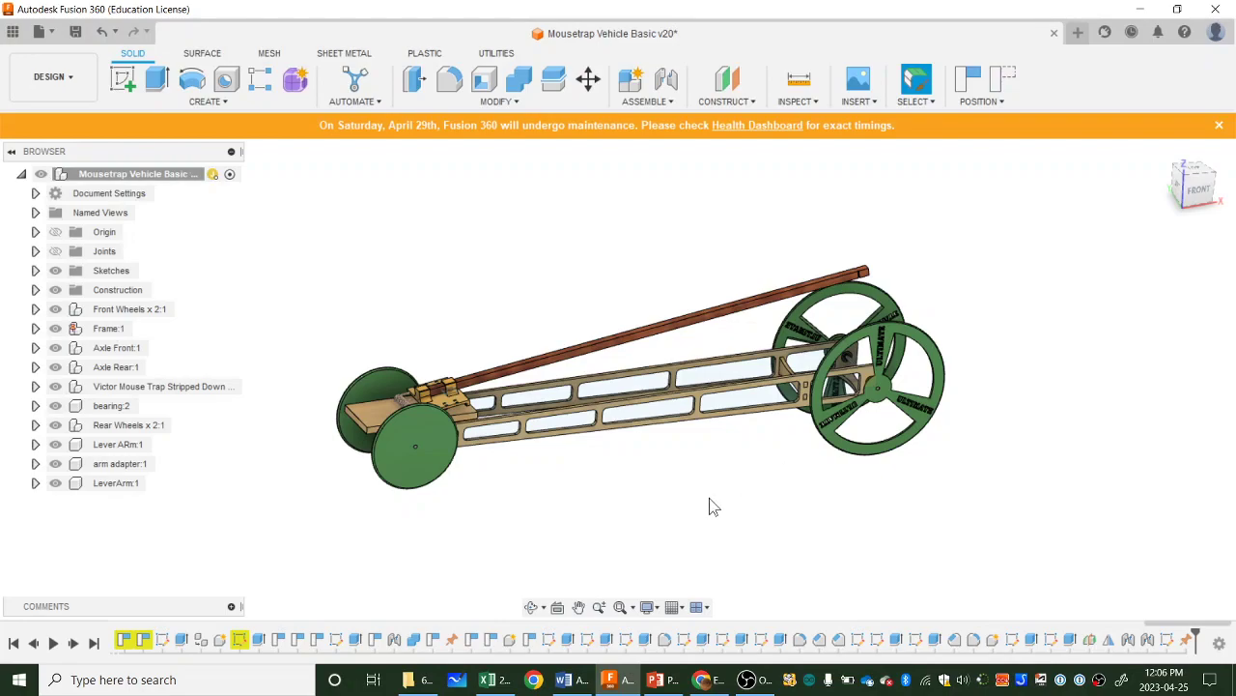
# Step: Create a drawing of the whole vehicle using the ASME standard on a B (17in x 11in) sheet
pyautogui.rightClick(94, 175)
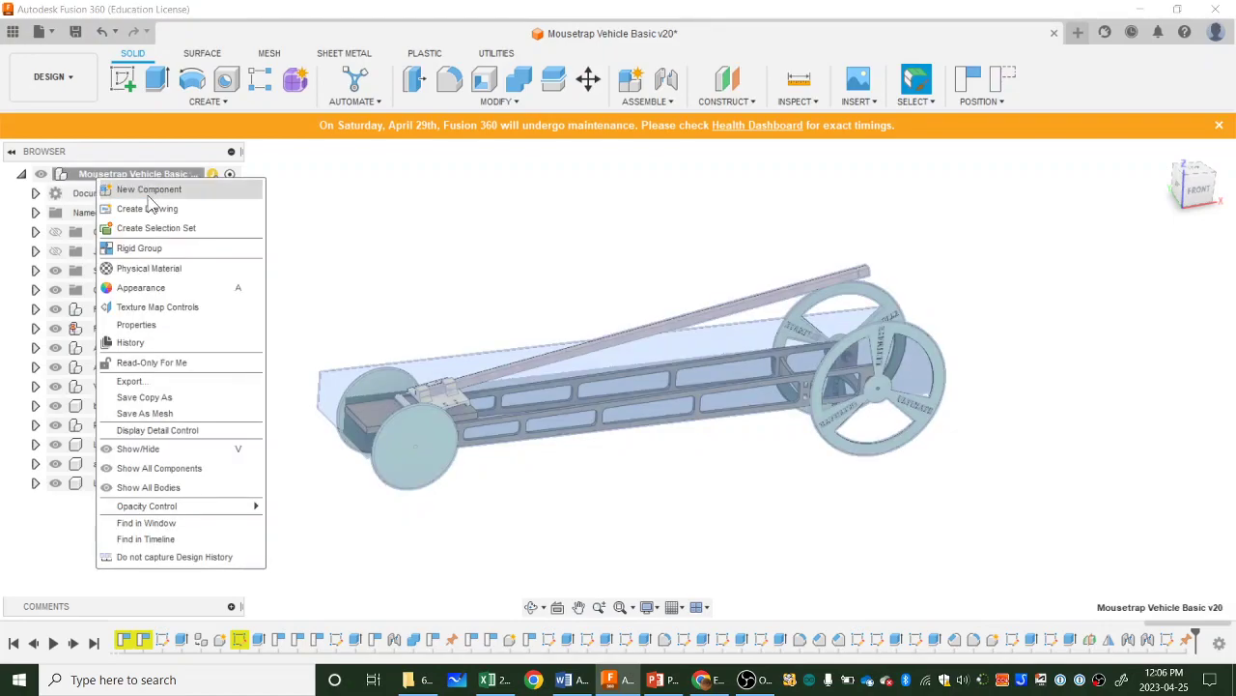
pyautogui.click(160, 248)
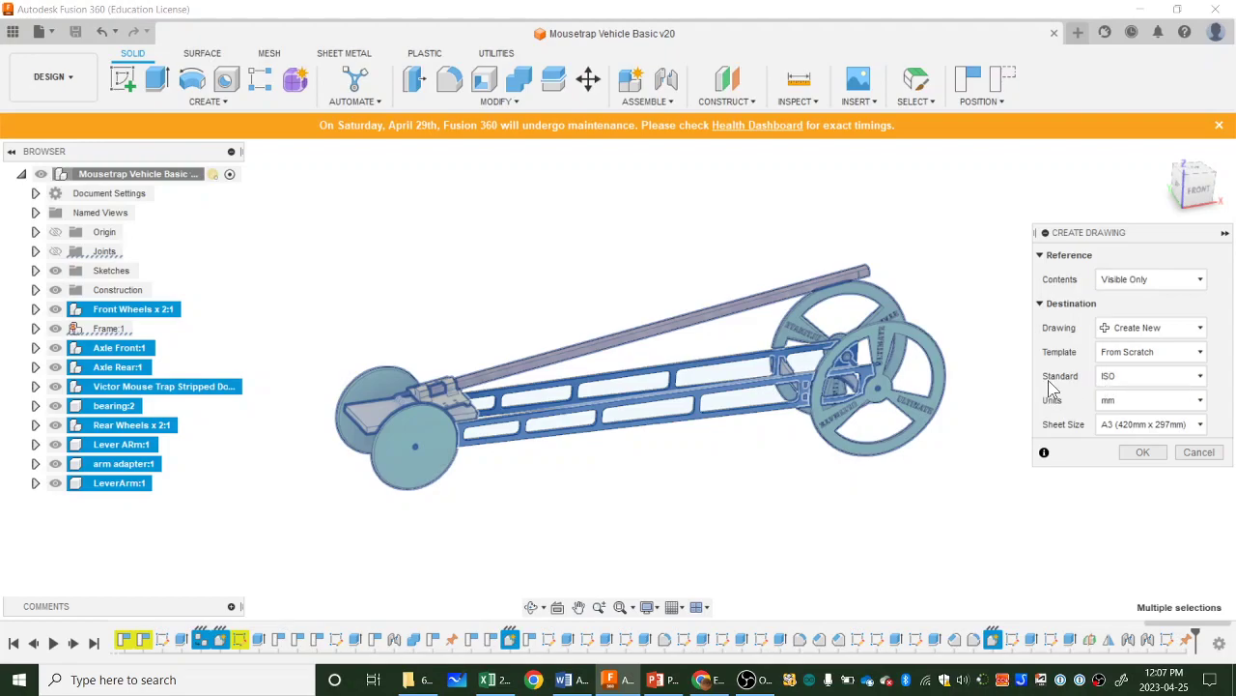
pyautogui.click(1141, 377)
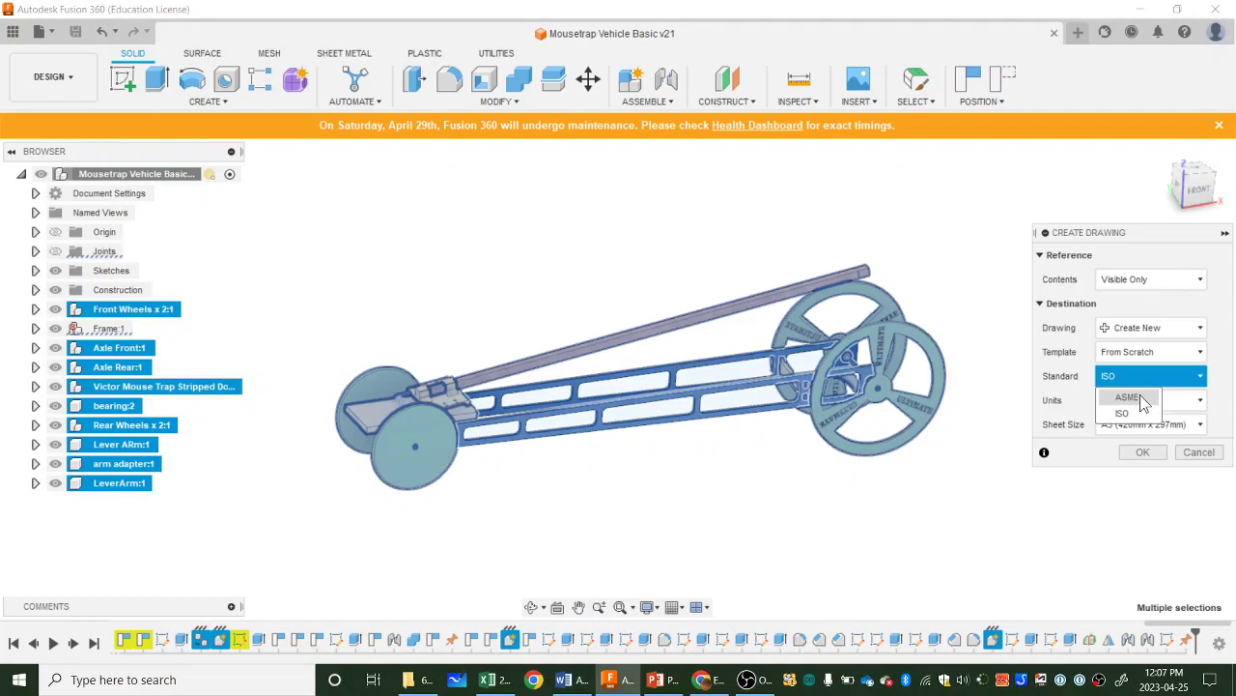
pyautogui.click(1128, 398)
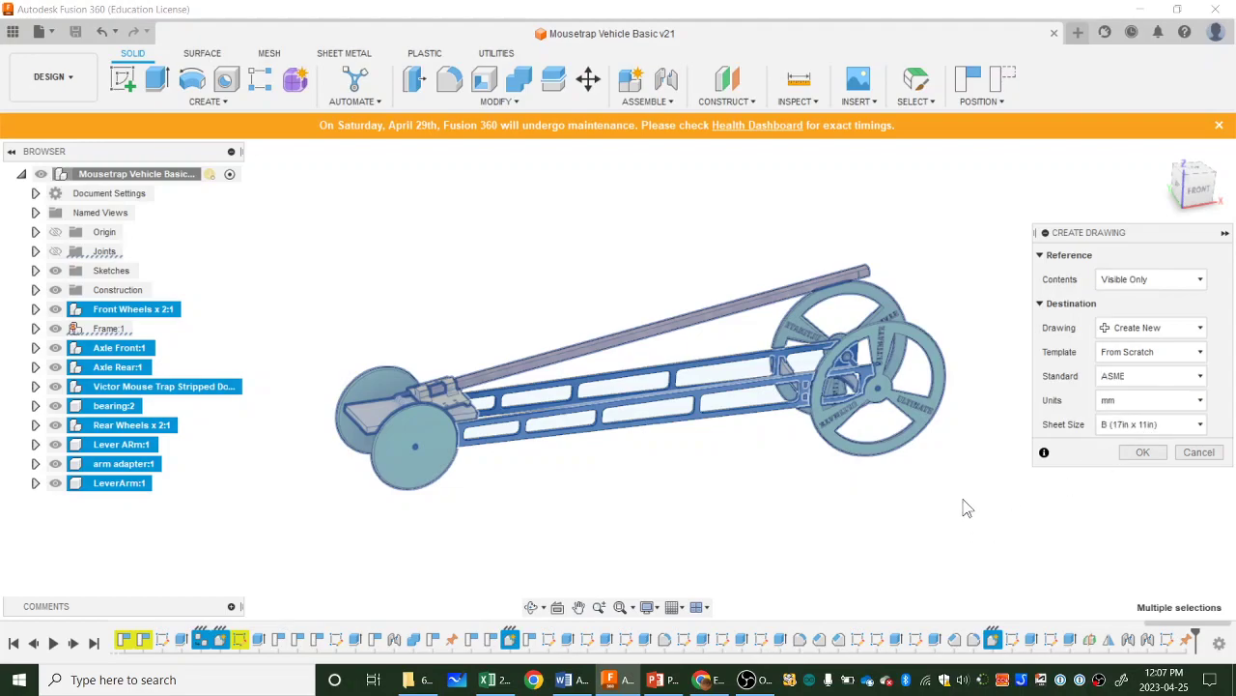
pyautogui.click(1118, 430)
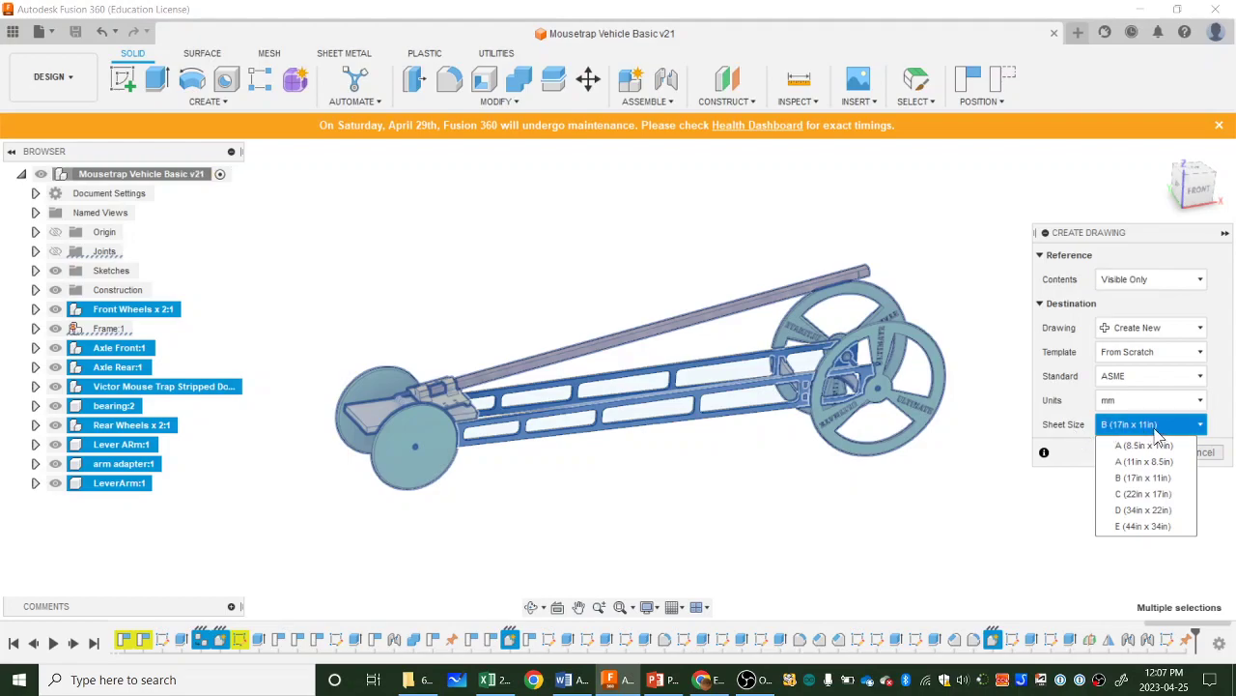
pyautogui.click(1061, 432)
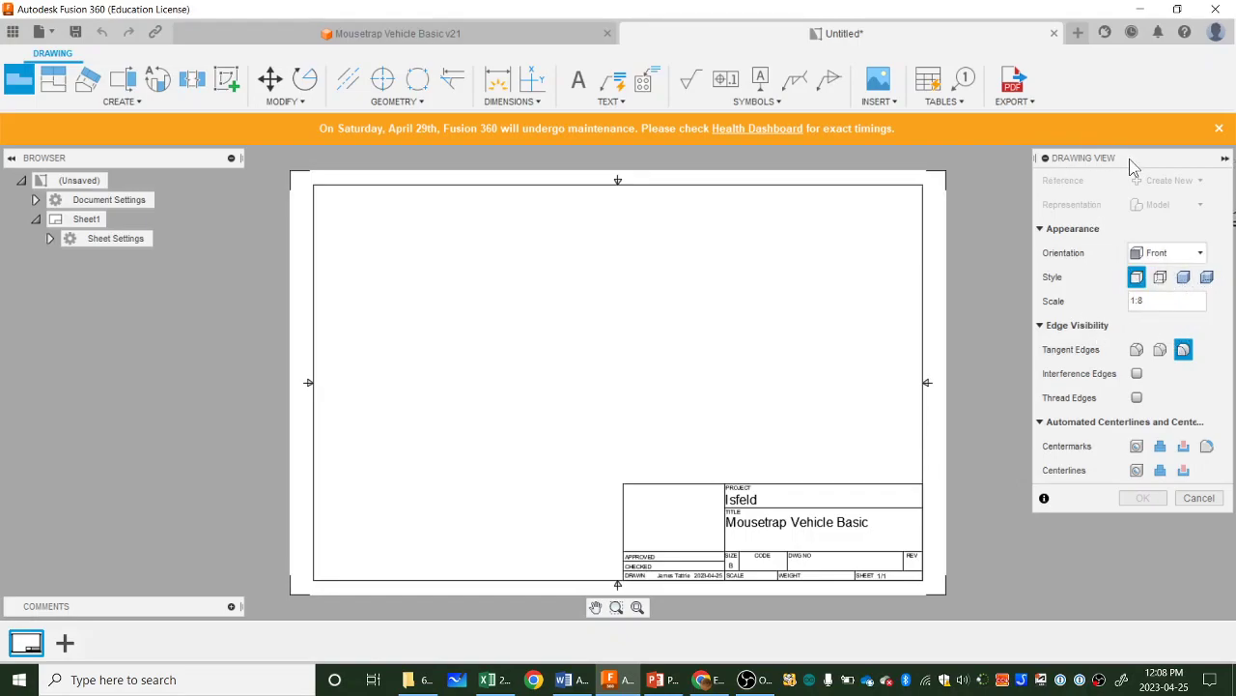
# Step: Place the front base view and rescale it from 1:4 to 1:2
pyautogui.click(523, 388)
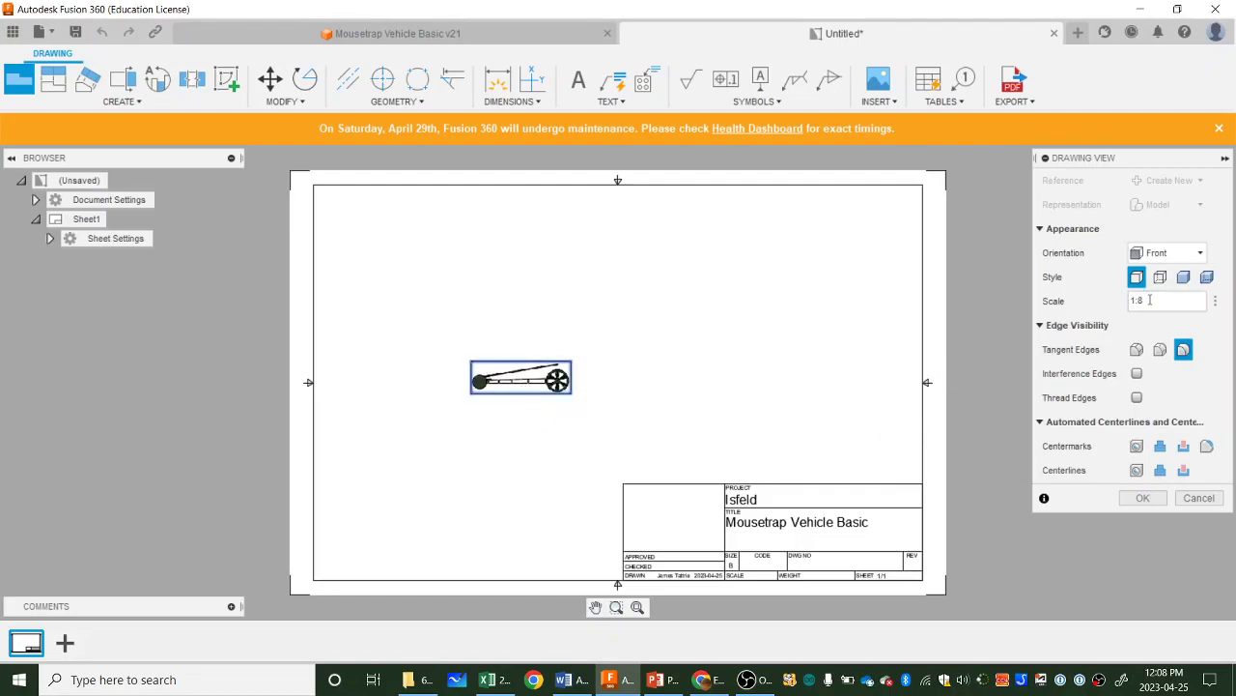
pyautogui.click(1217, 304)
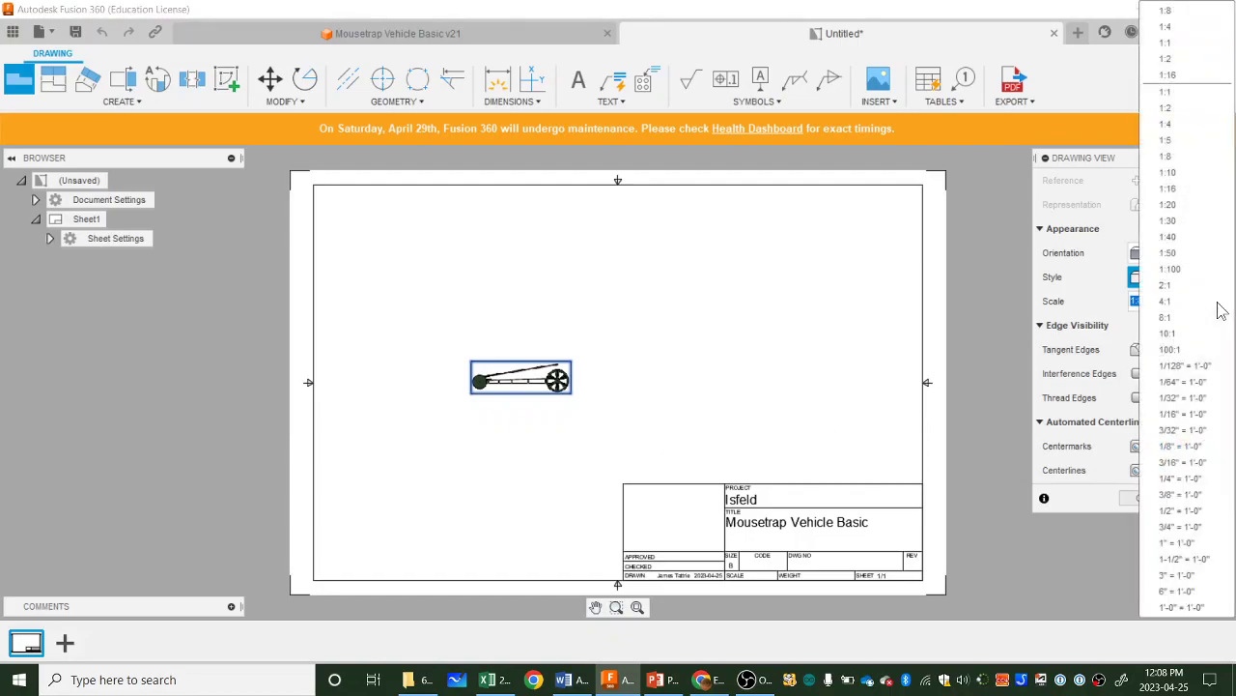
pyautogui.click(1206, 124)
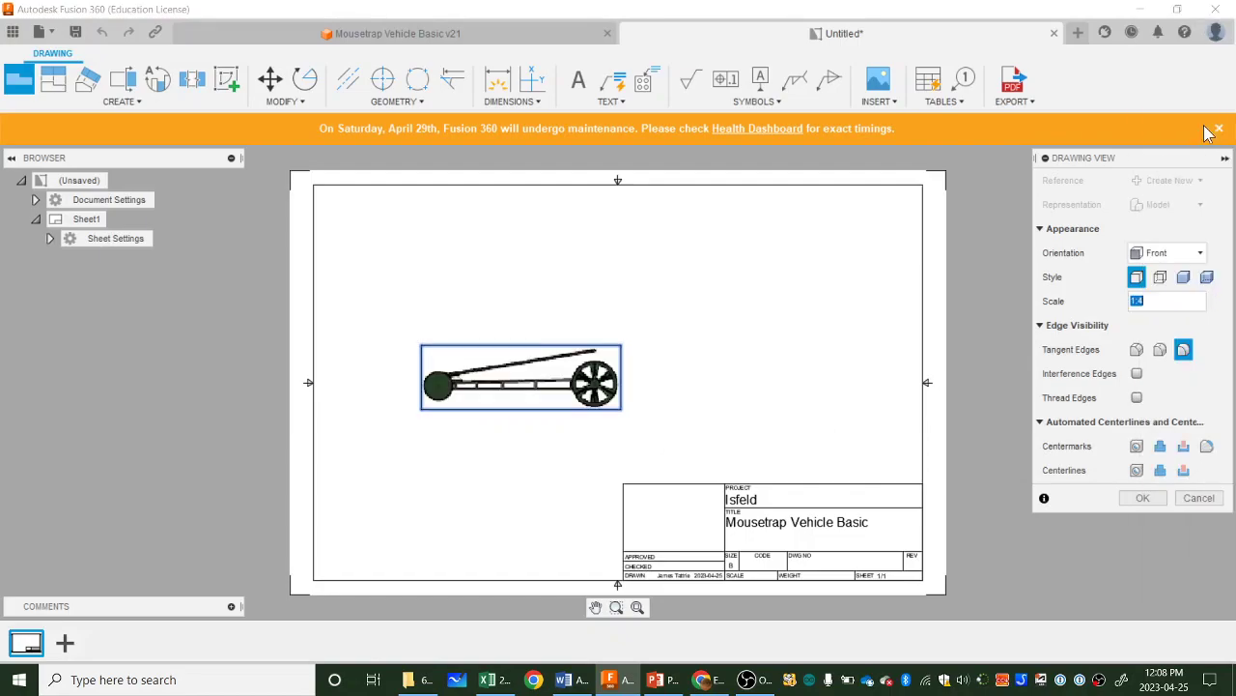
pyautogui.click(1219, 305)
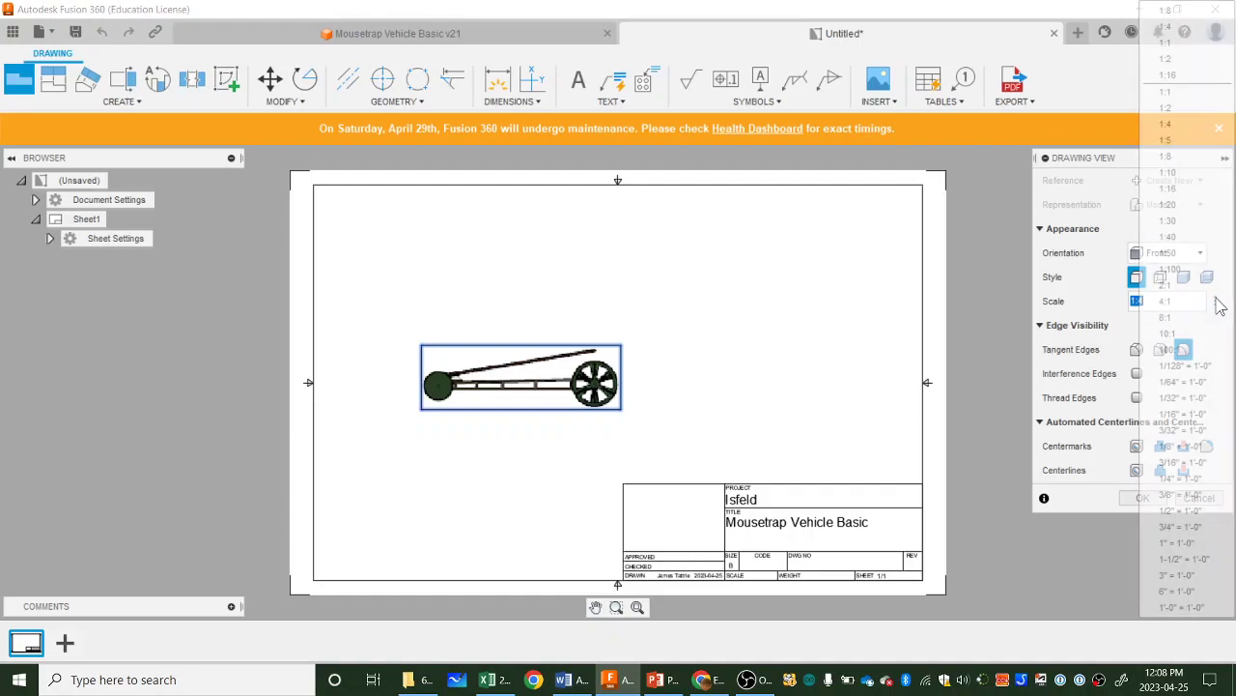
pyautogui.click(1215, 116)
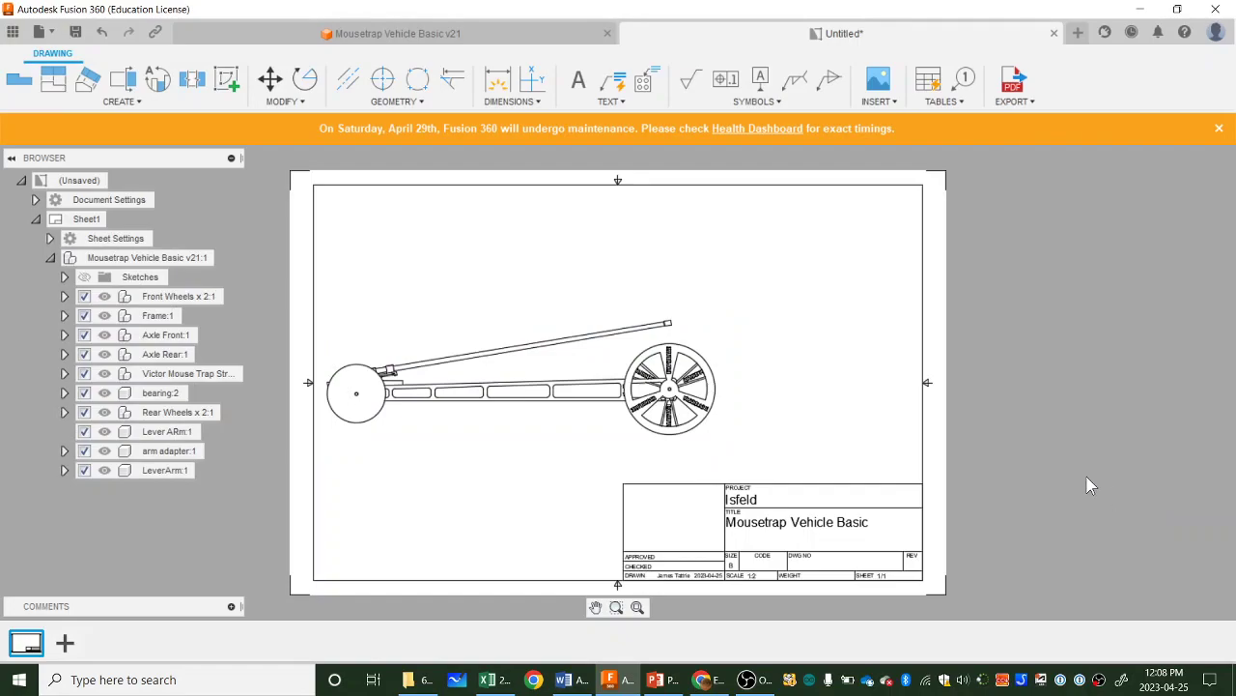
# Step: Move the front view slightly down and further right from the sheet's left border
pyautogui.scroll(2, 584, 402)
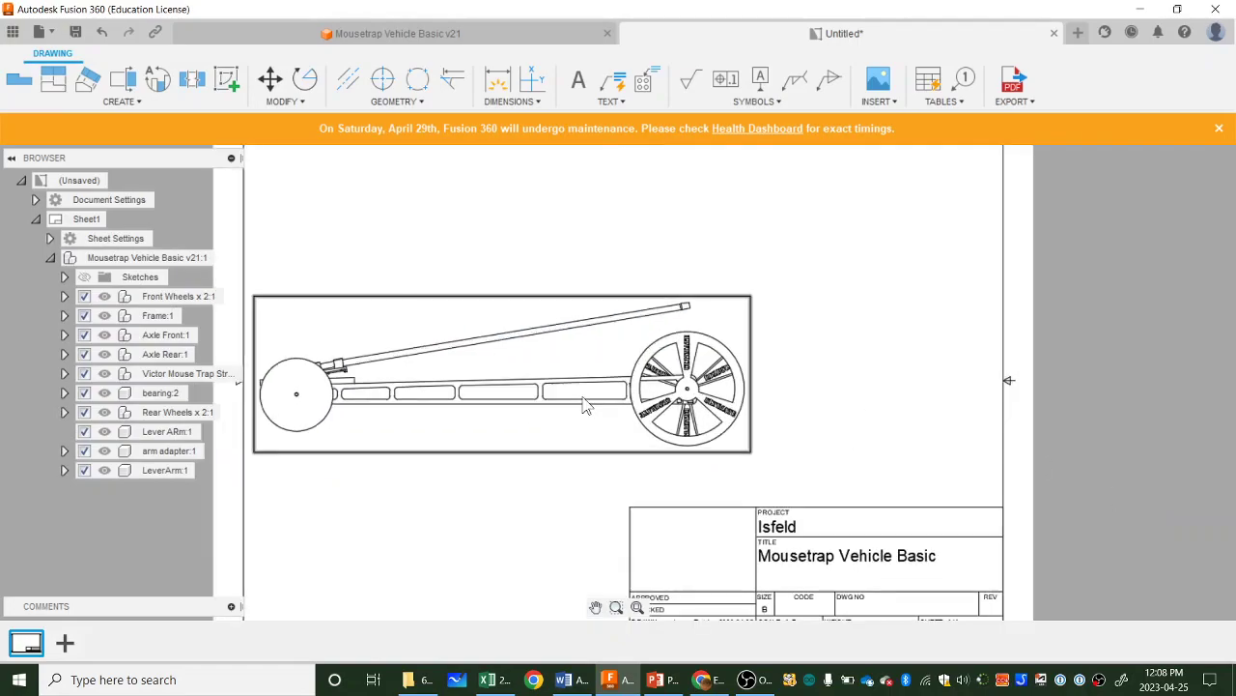
pyautogui.scroll(2, 584, 404)
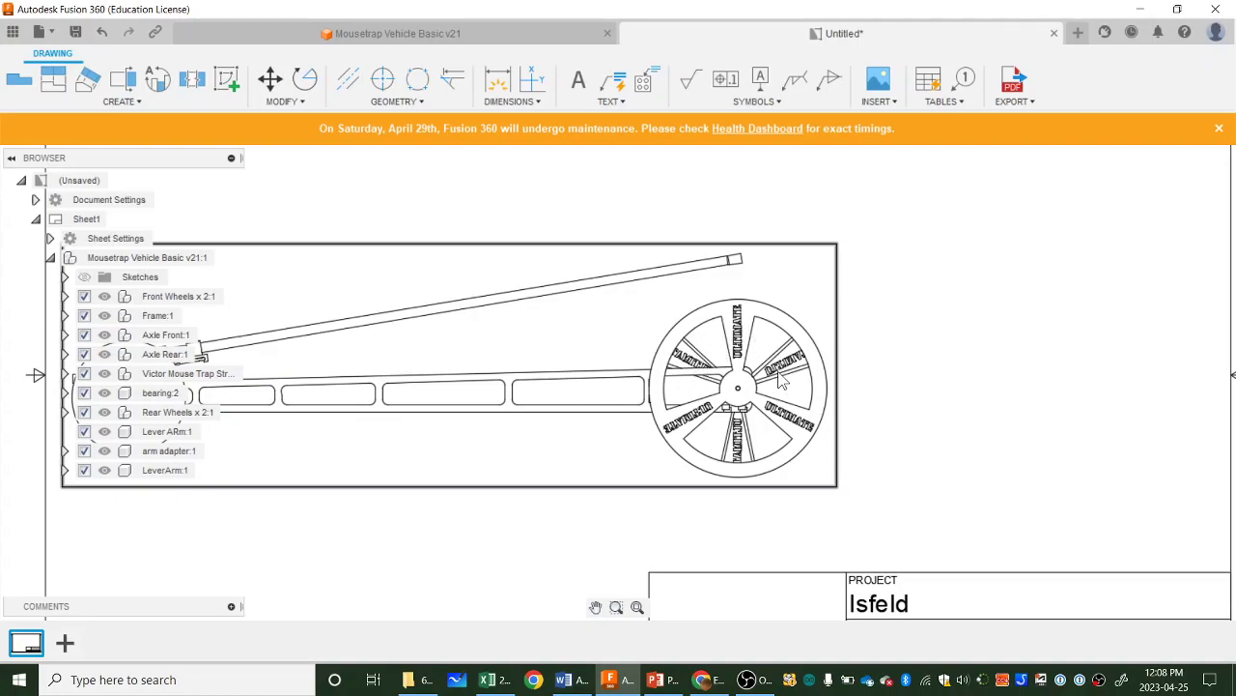
pyautogui.scroll(-2, 474, 429)
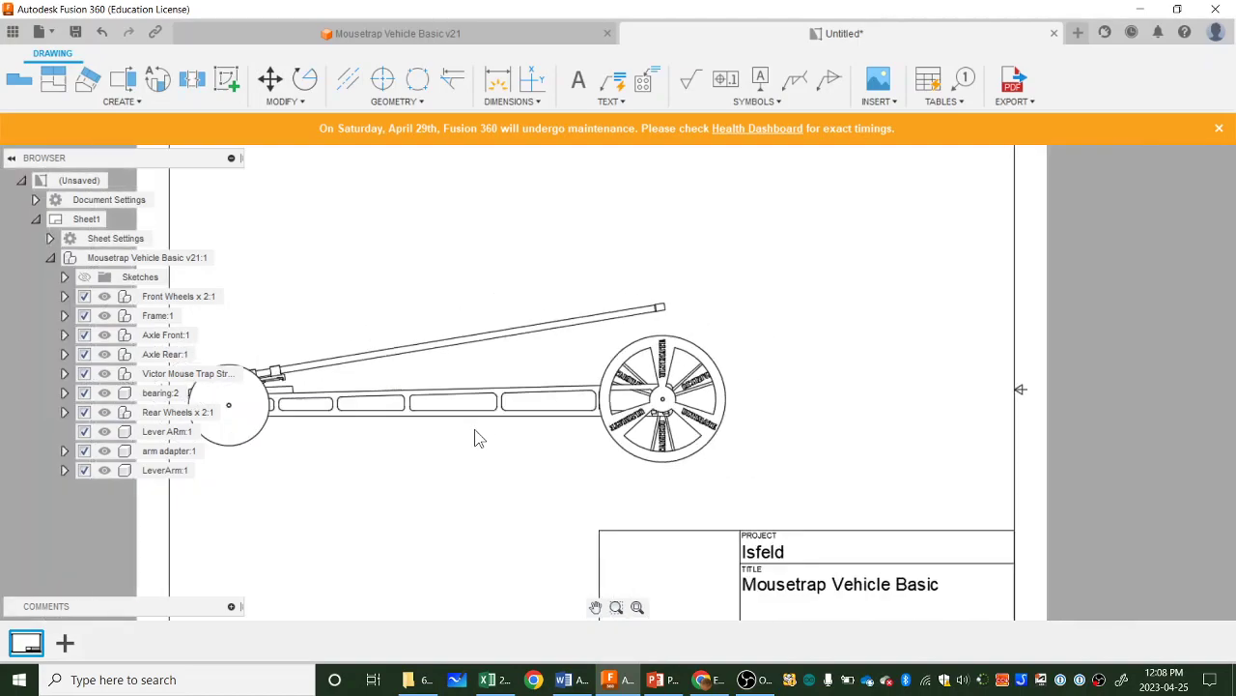
pyautogui.moveTo(428, 434); pyautogui.dragTo(527, 422, button='middle')
pyautogui.click(499, 411)
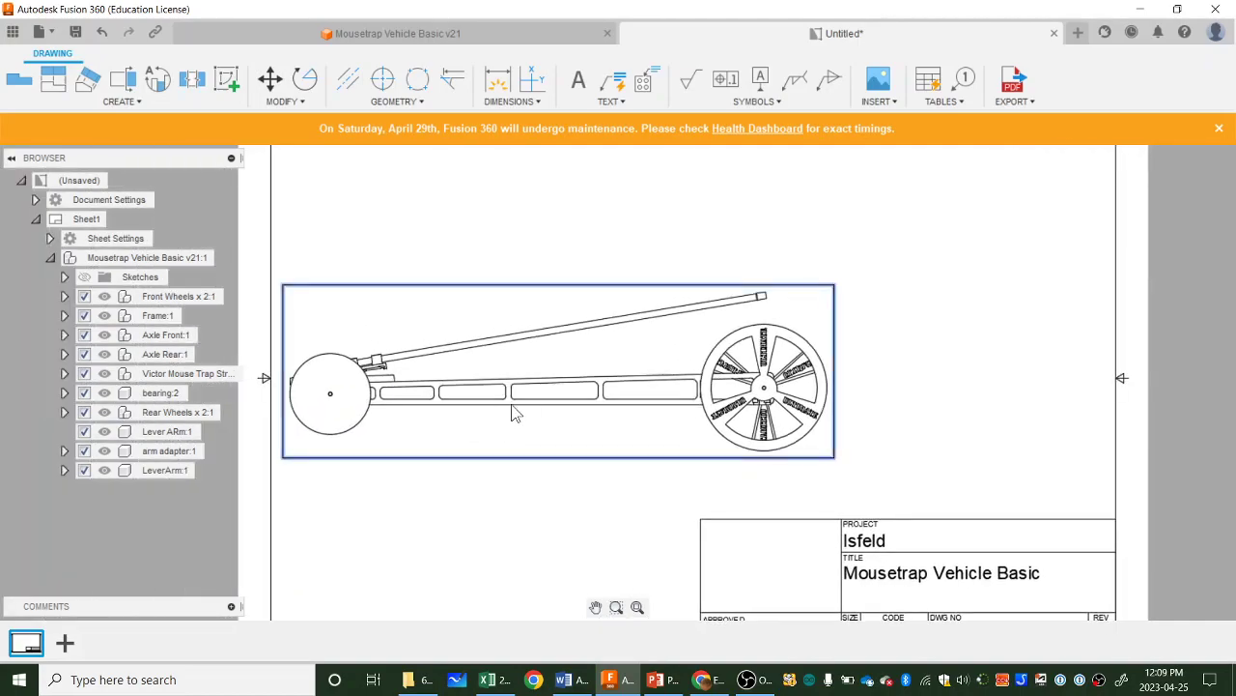
pyautogui.press('m')
pyautogui.click(501, 413)
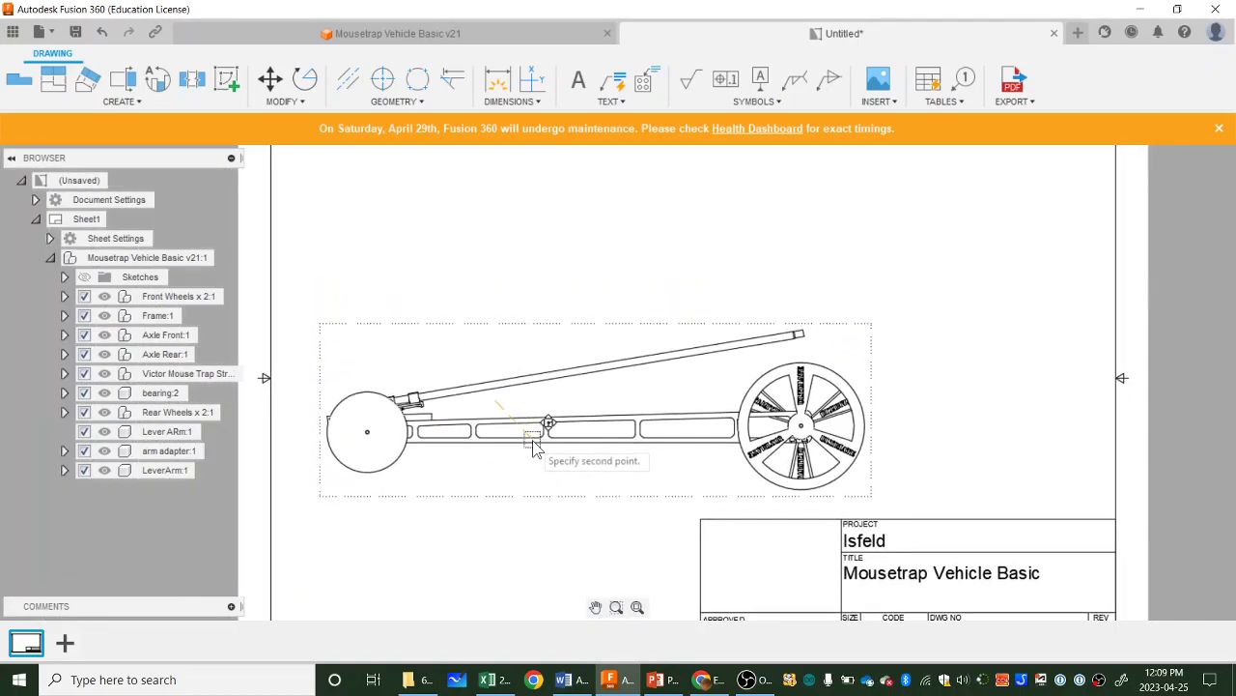
pyautogui.click(531, 443)
pyautogui.scroll(-3, 664, 458)
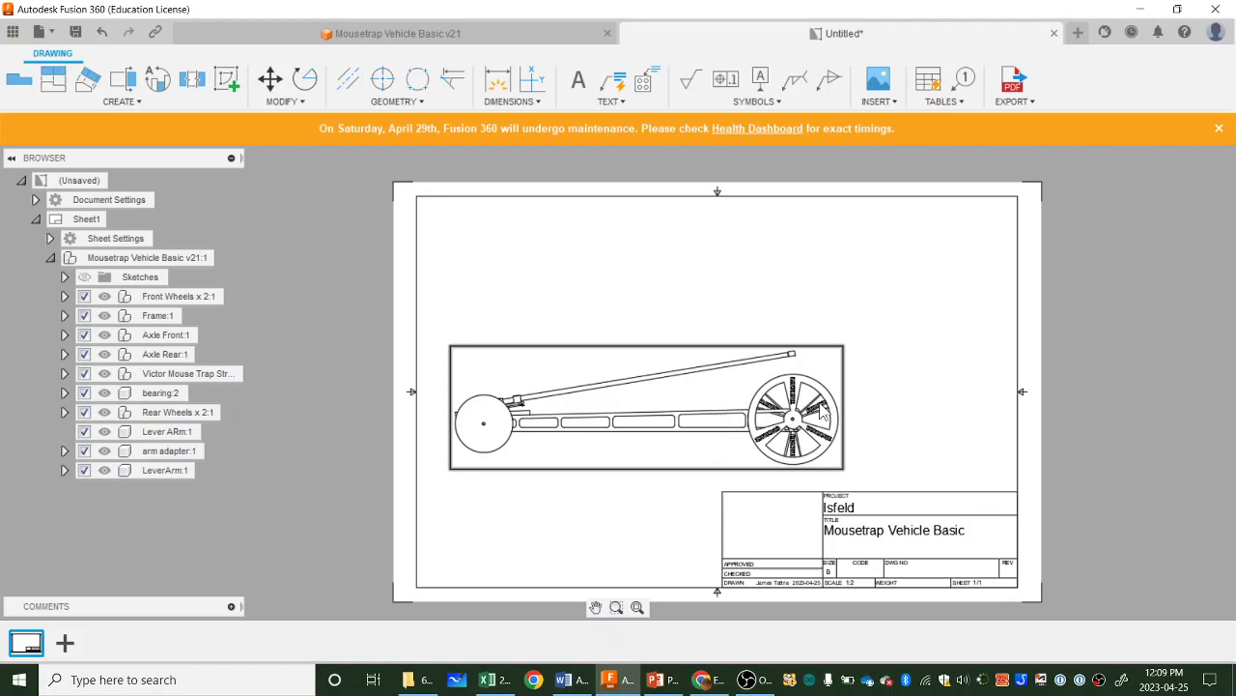
pyautogui.click(985, 299)
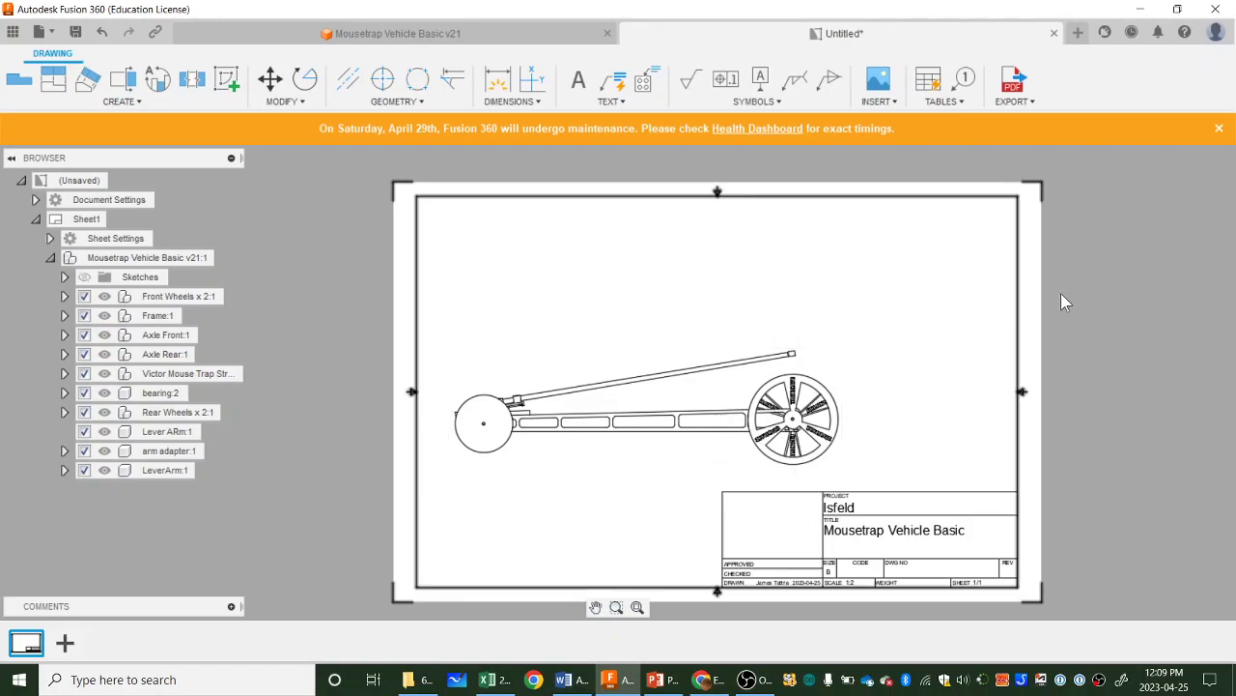
# Step: Keep the front view's orientation set to Front in its view settings
pyautogui.click(698, 437)
pyautogui.doubleClick(698, 437)
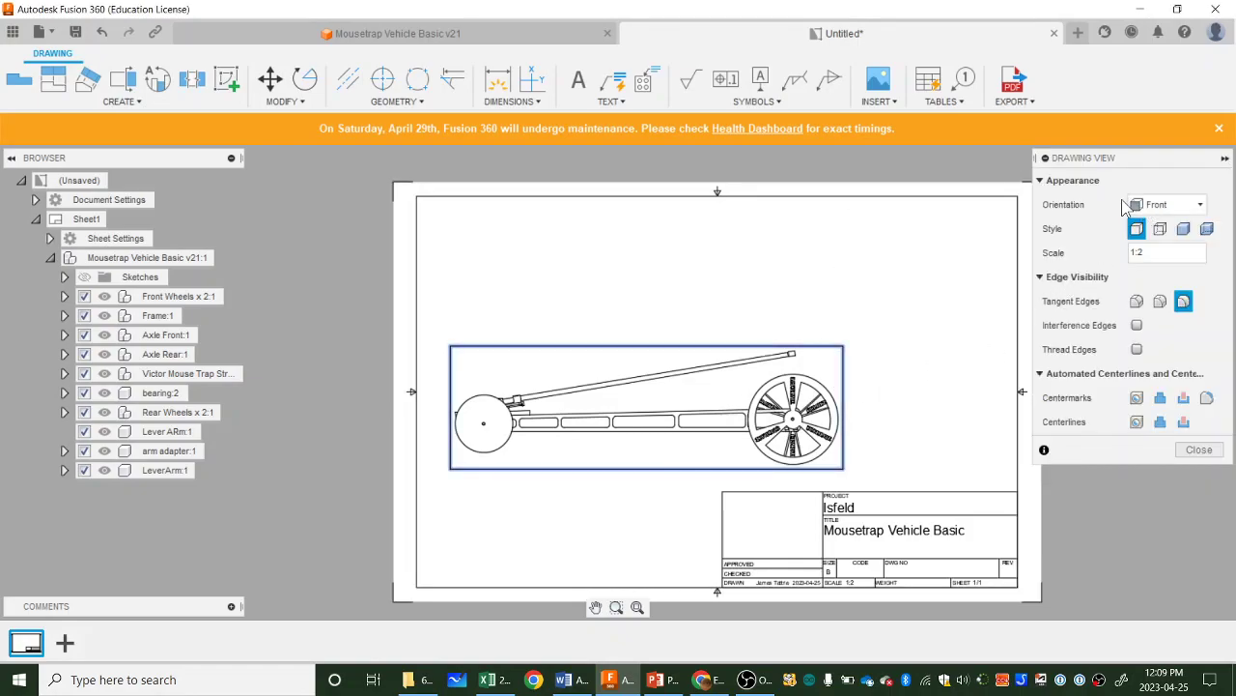
pyautogui.click(1159, 206)
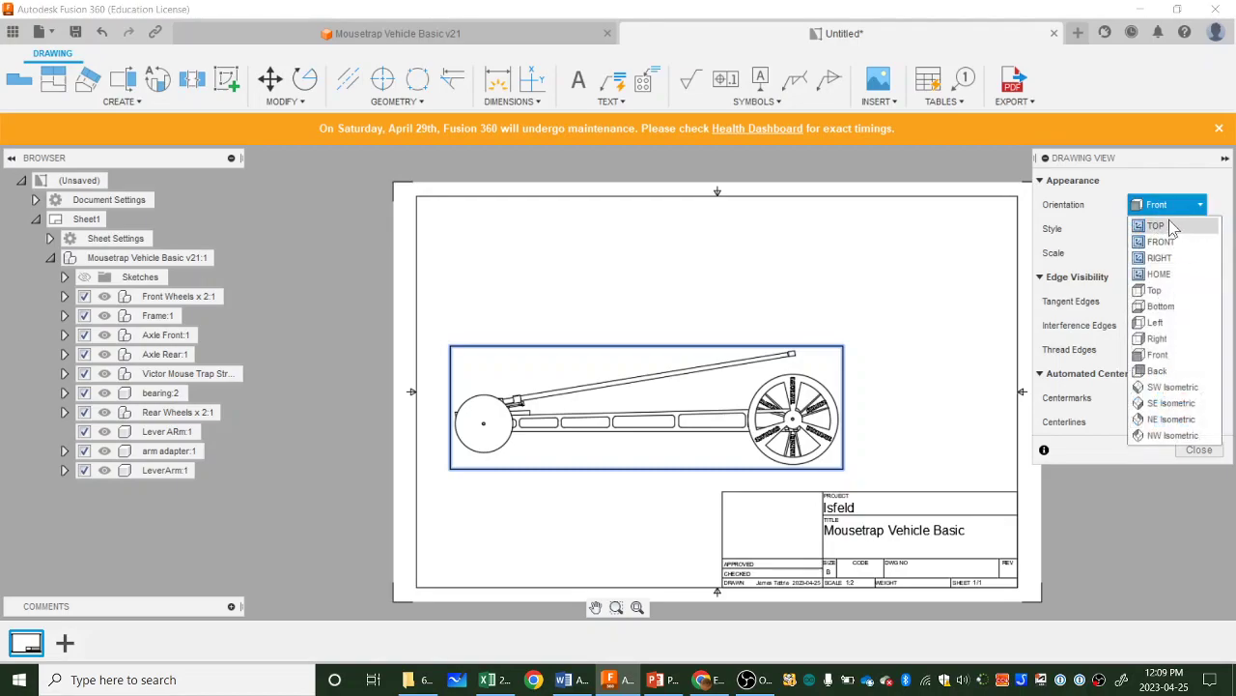
pyautogui.click(1162, 206)
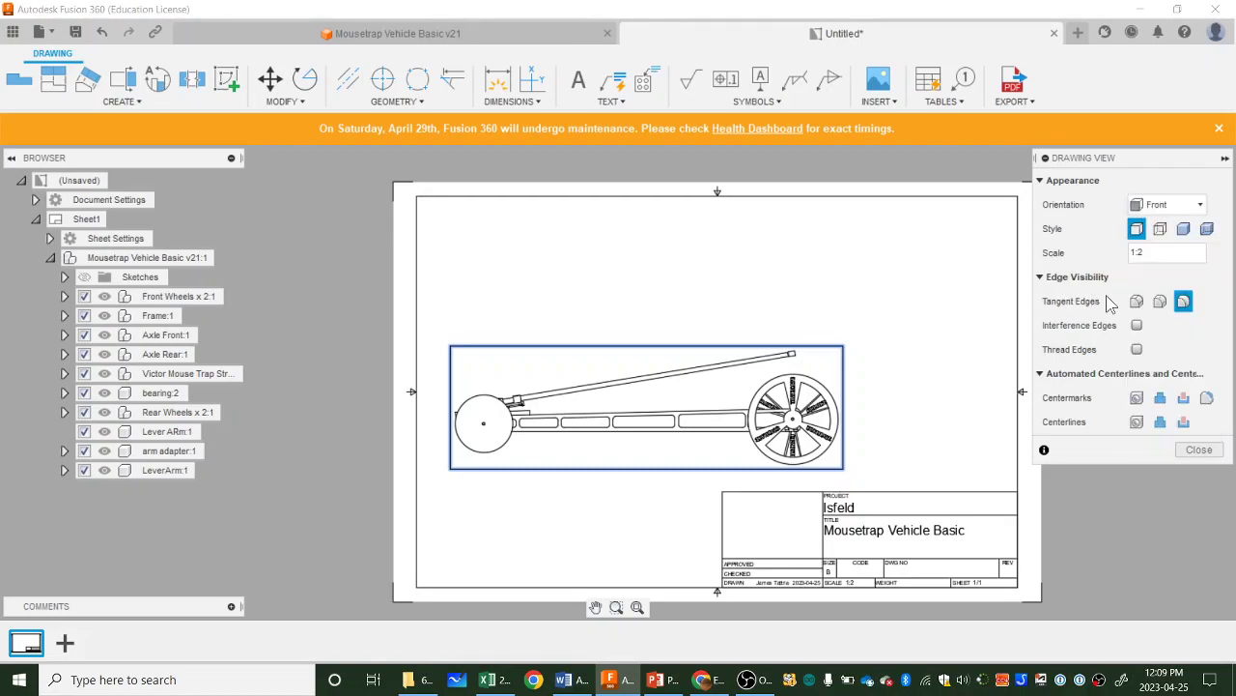
pyautogui.click(1197, 450)
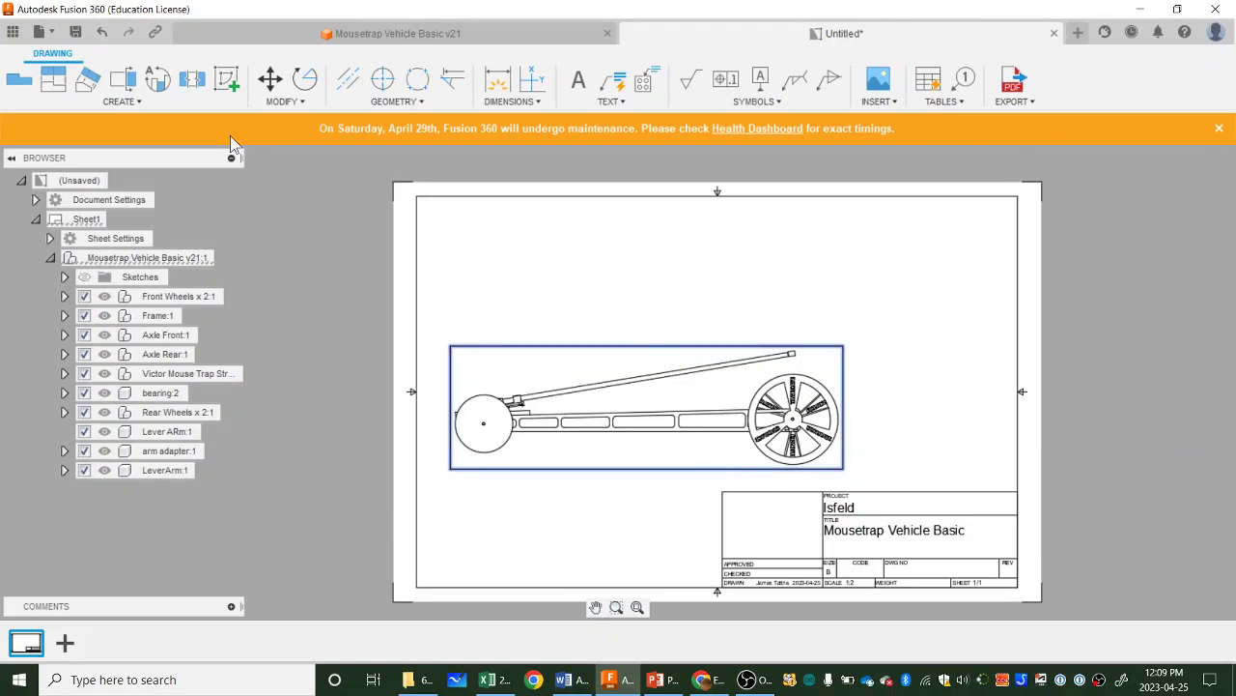
# Step: Project views from the front view: top above, side to the right, isometric at upper right
pyautogui.click(55, 82)
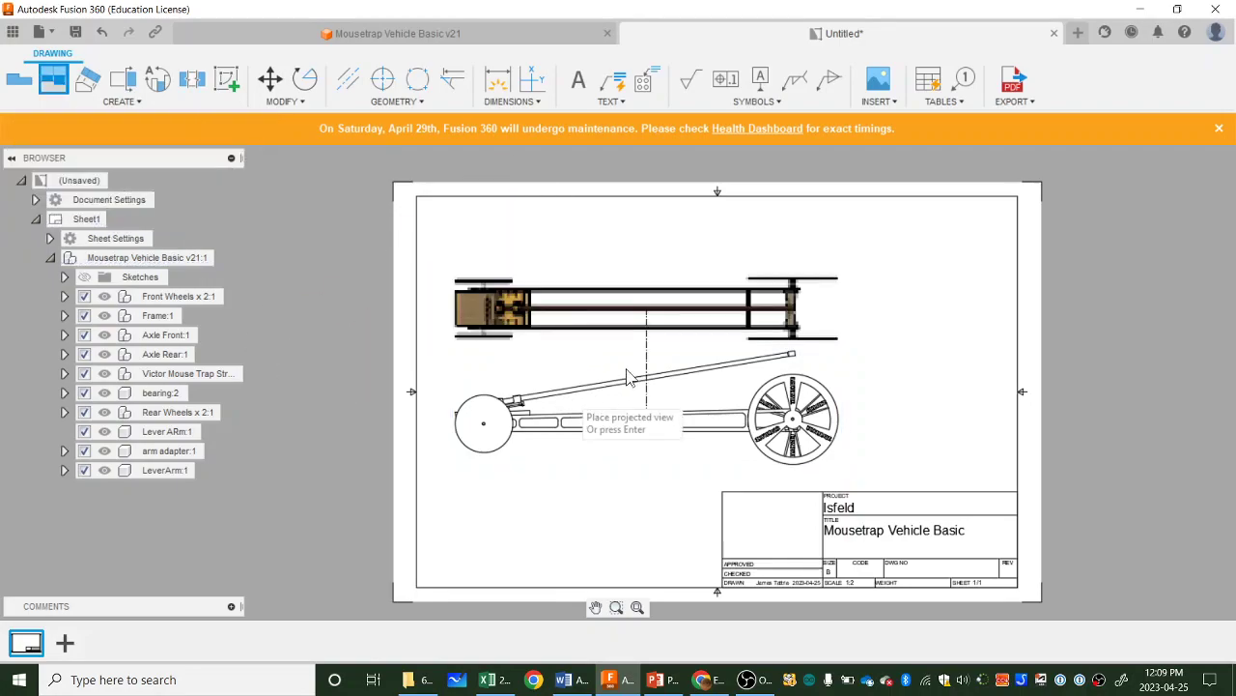
pyautogui.click(627, 282)
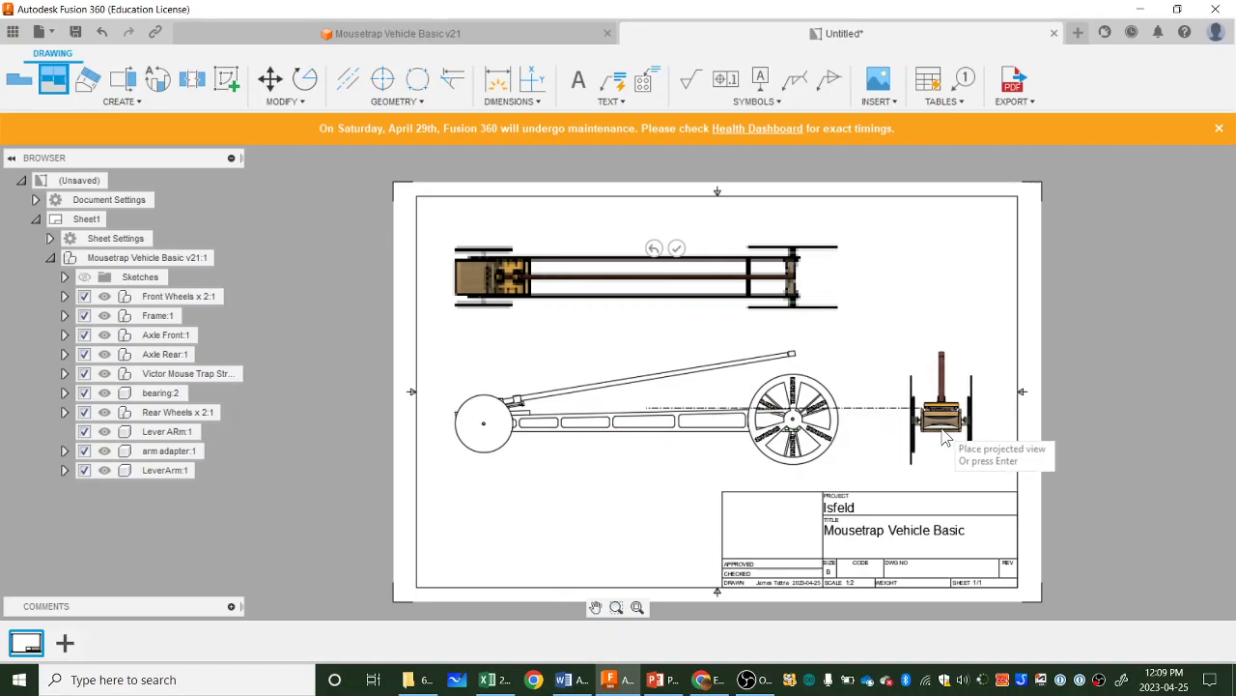
pyautogui.click(942, 435)
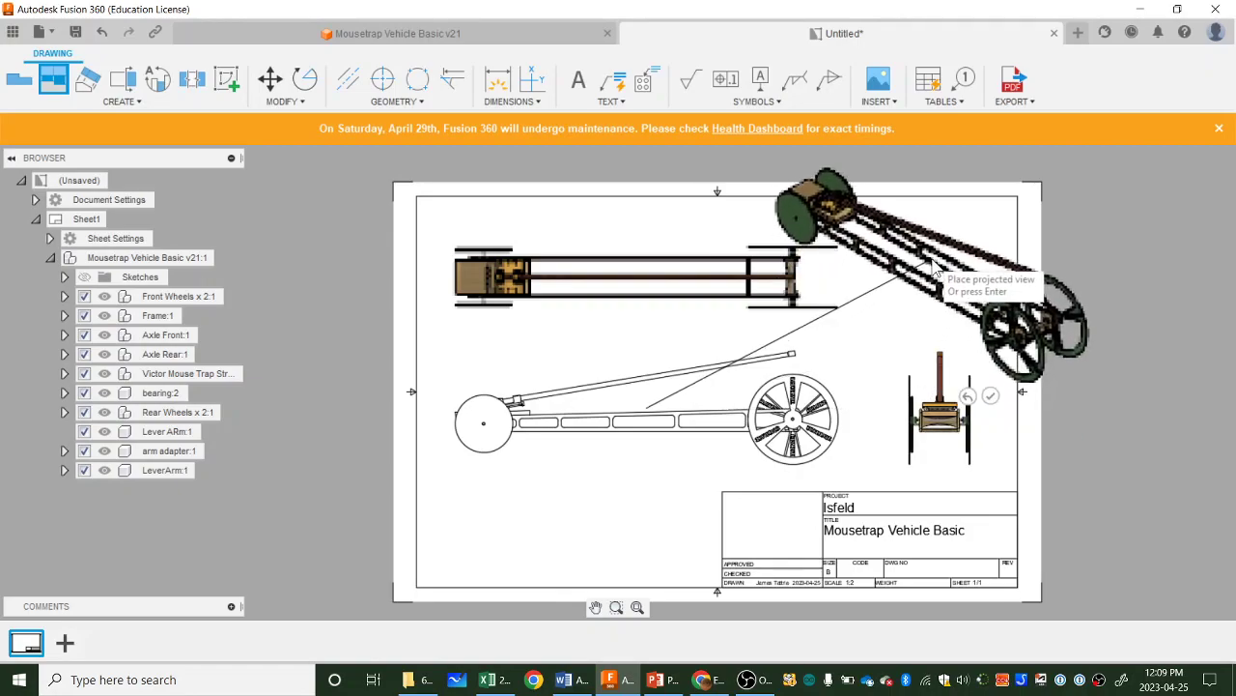
pyautogui.click(933, 253)
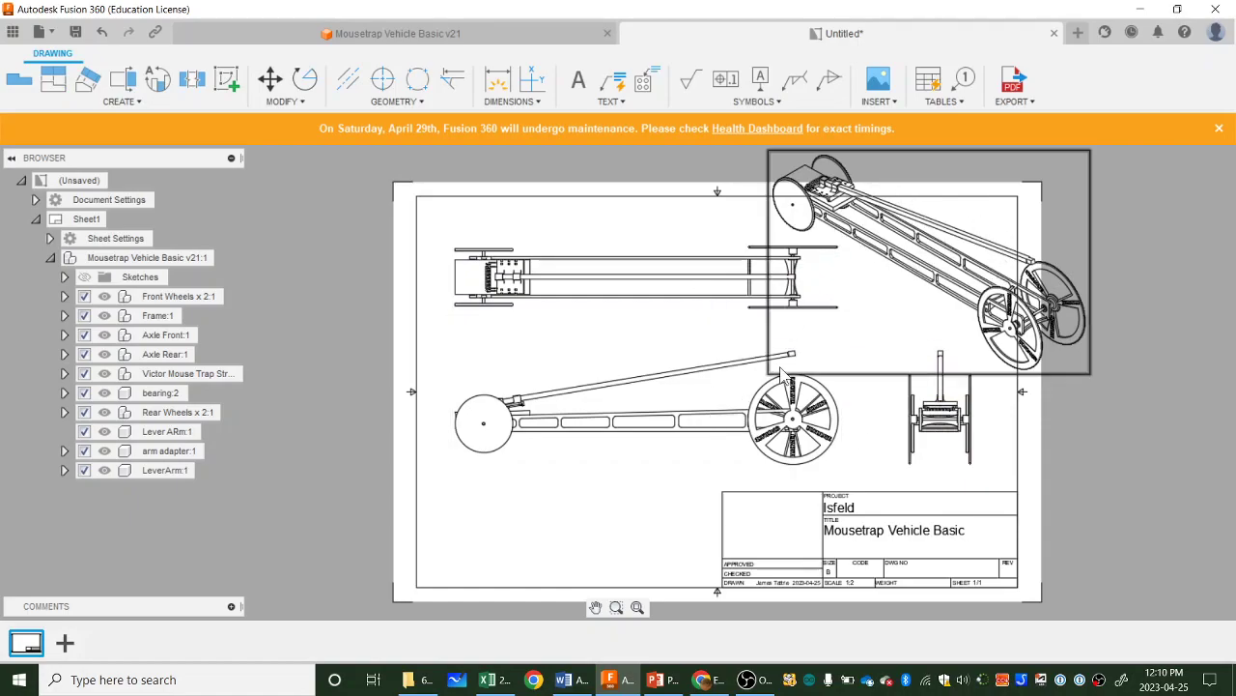
# Step: Make the isometric view shaded and change its scale from 1:8 to 1:5
pyautogui.doubleClick(926, 263)
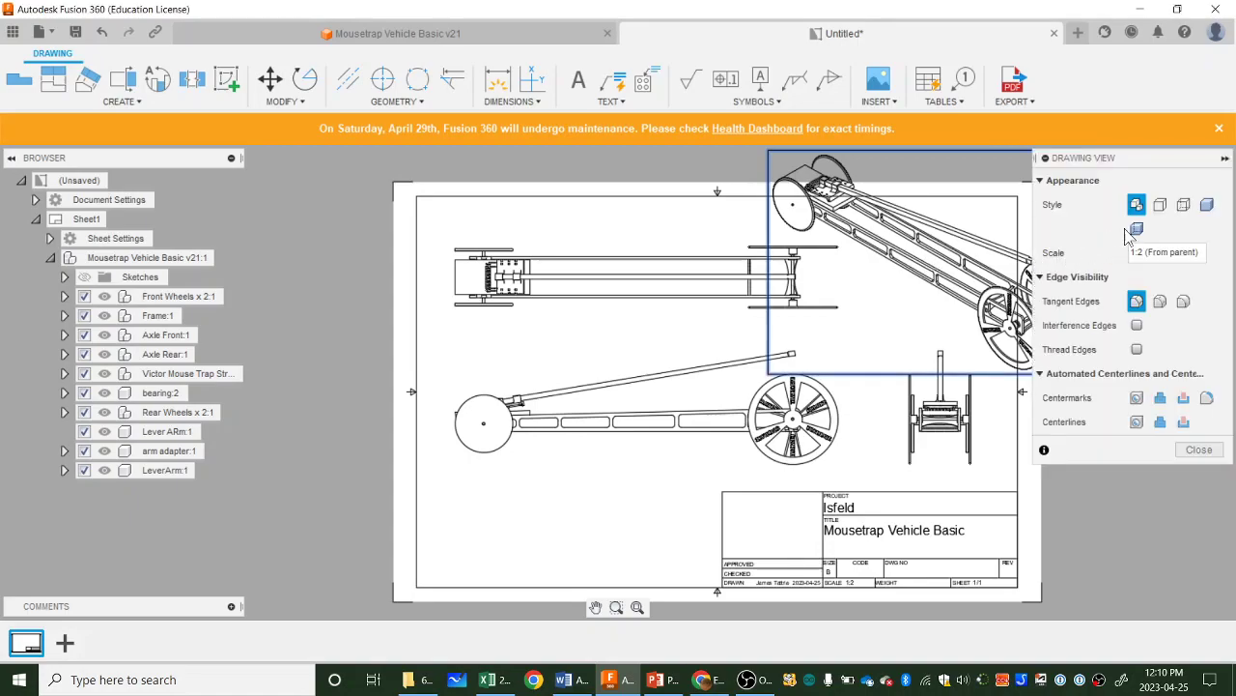
pyautogui.click(1205, 206)
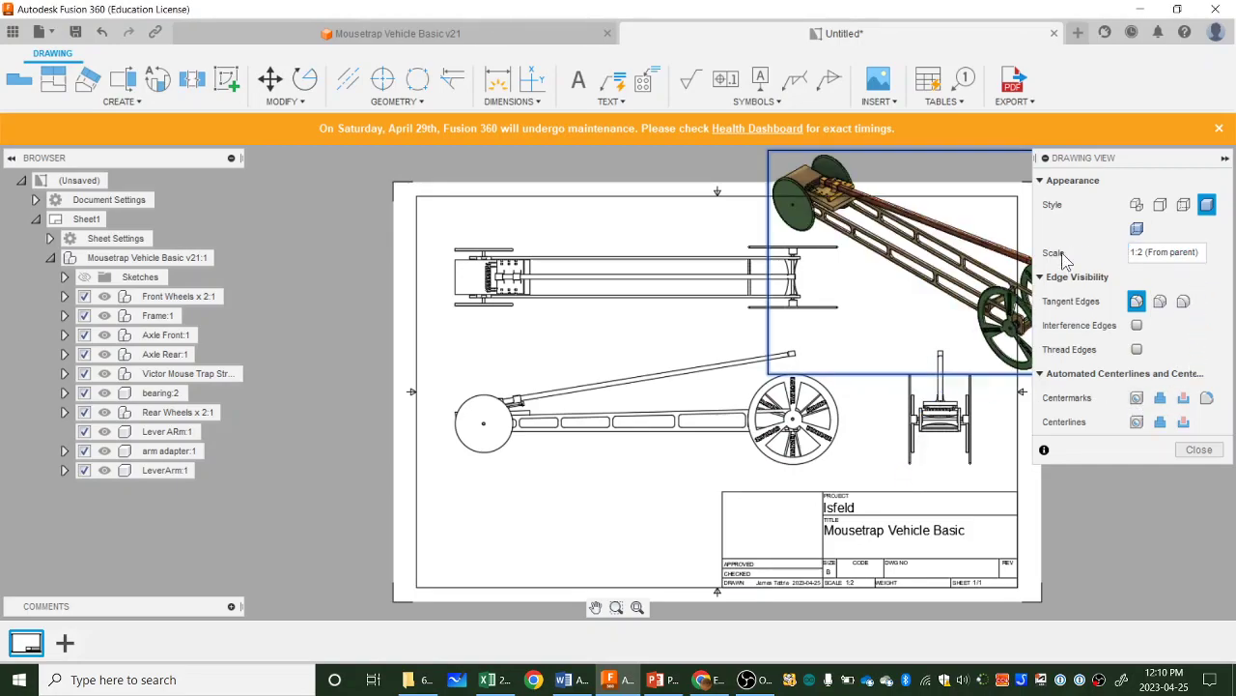
pyautogui.click(1217, 256)
pyautogui.click(1196, 184)
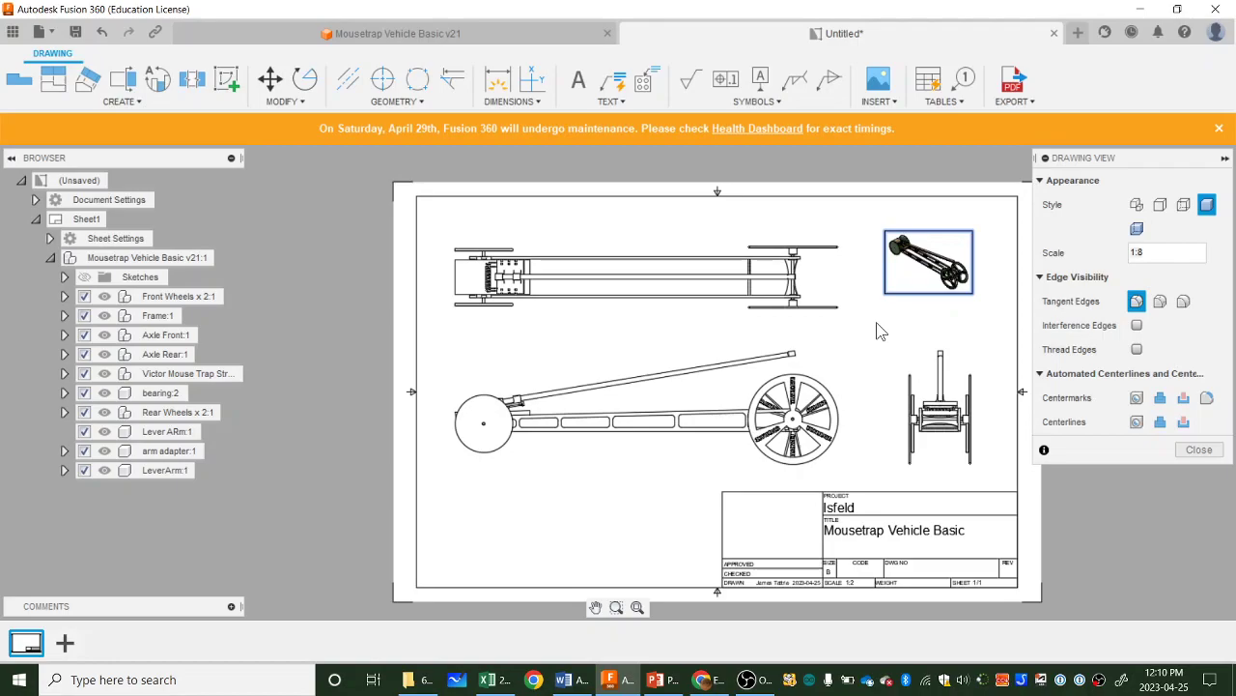
pyautogui.click(1202, 253)
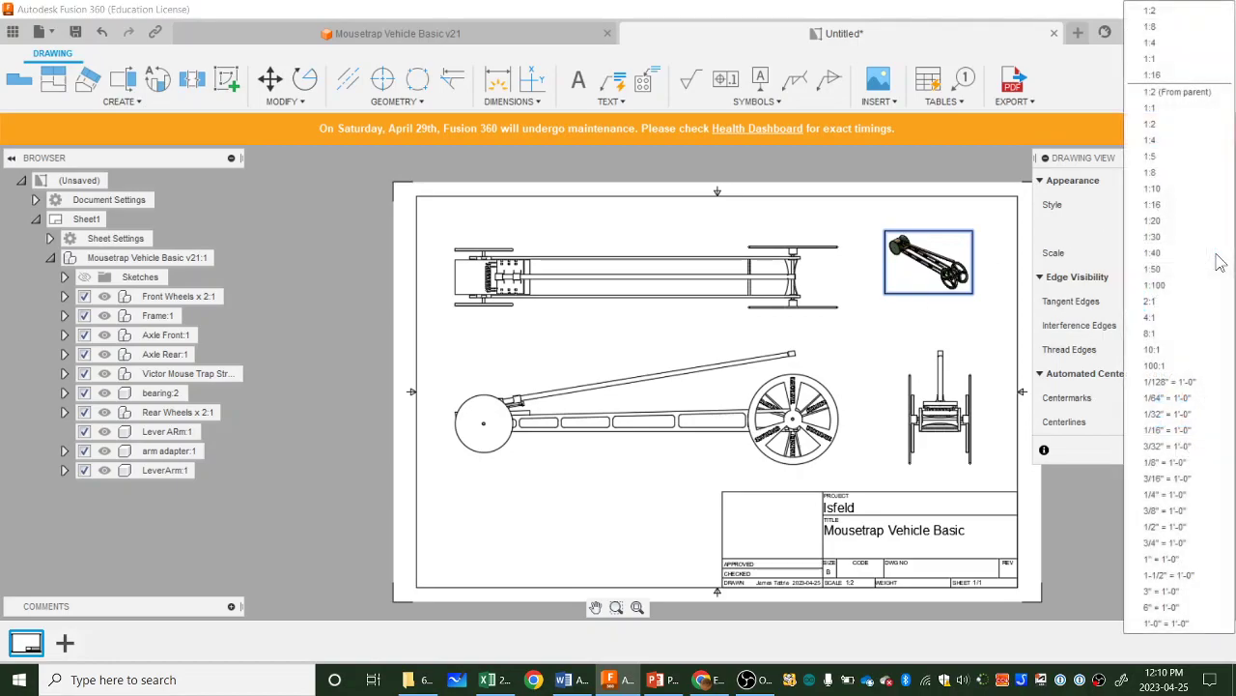
pyautogui.click(1198, 159)
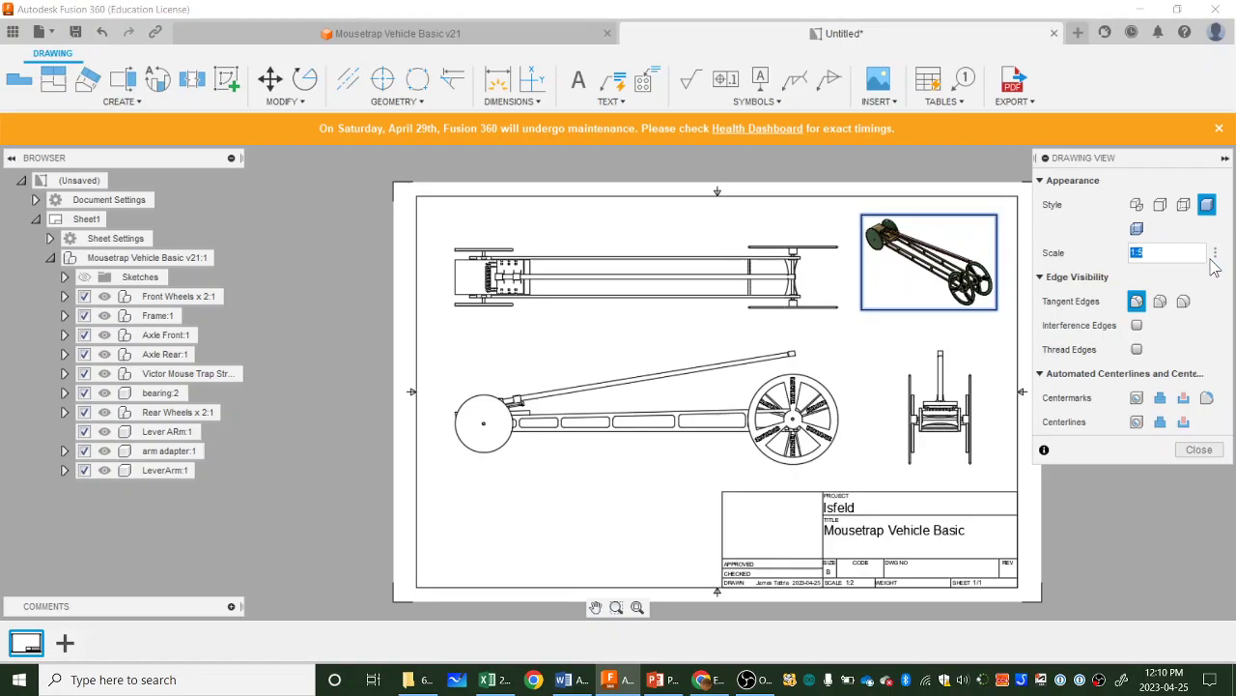
pyautogui.click(1200, 452)
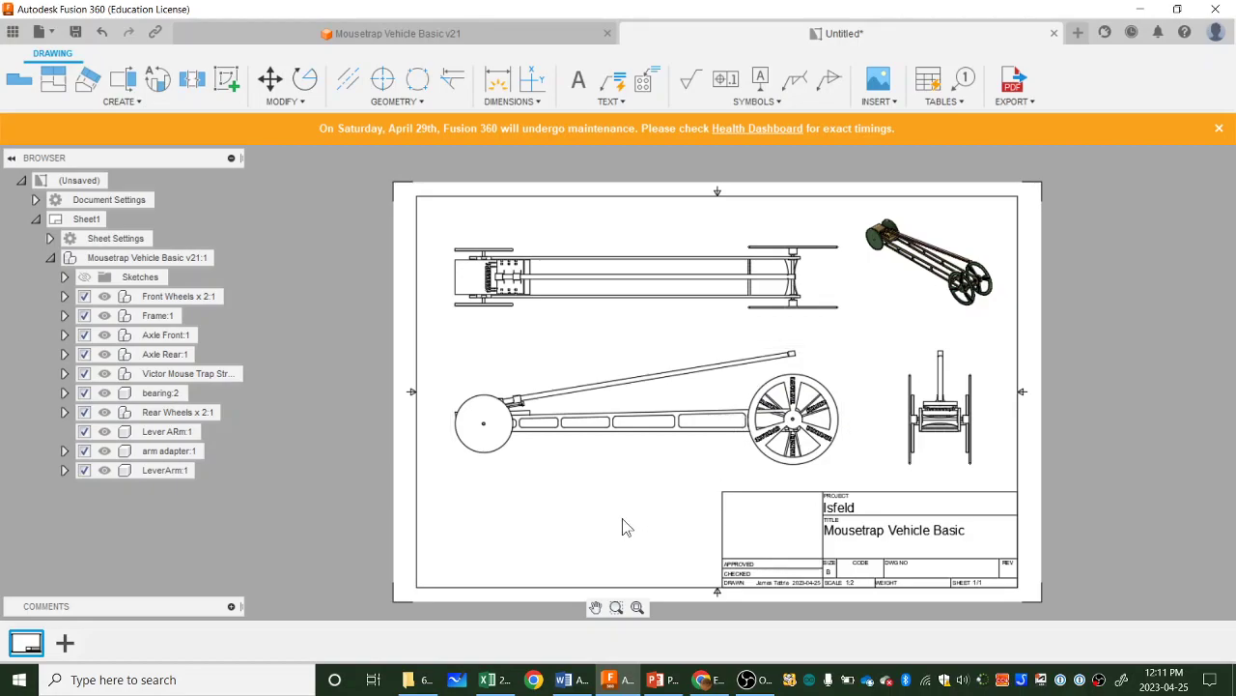
# Step: Show the DIMENSIONS dropdown list of dimension commands
pyautogui.click(522, 105)
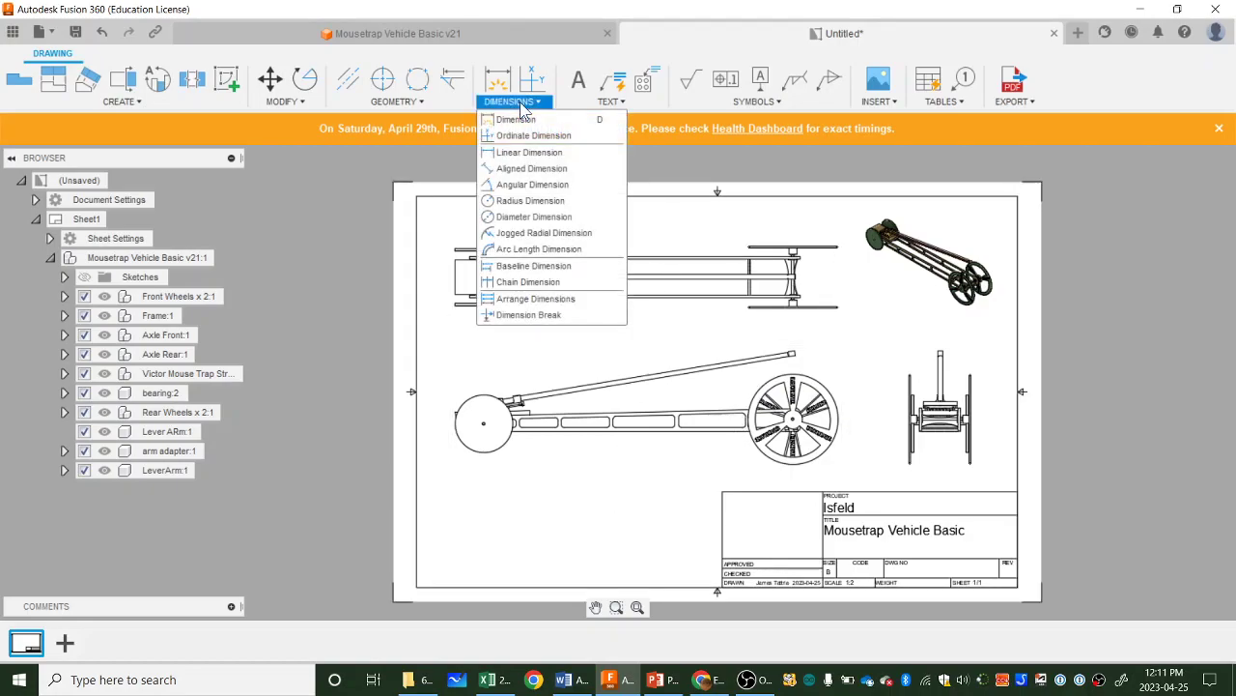
# Step: Add a 509.54 linear dimension from the front wheel's left edge to the rear wheel's right edge
pyautogui.click(528, 155)
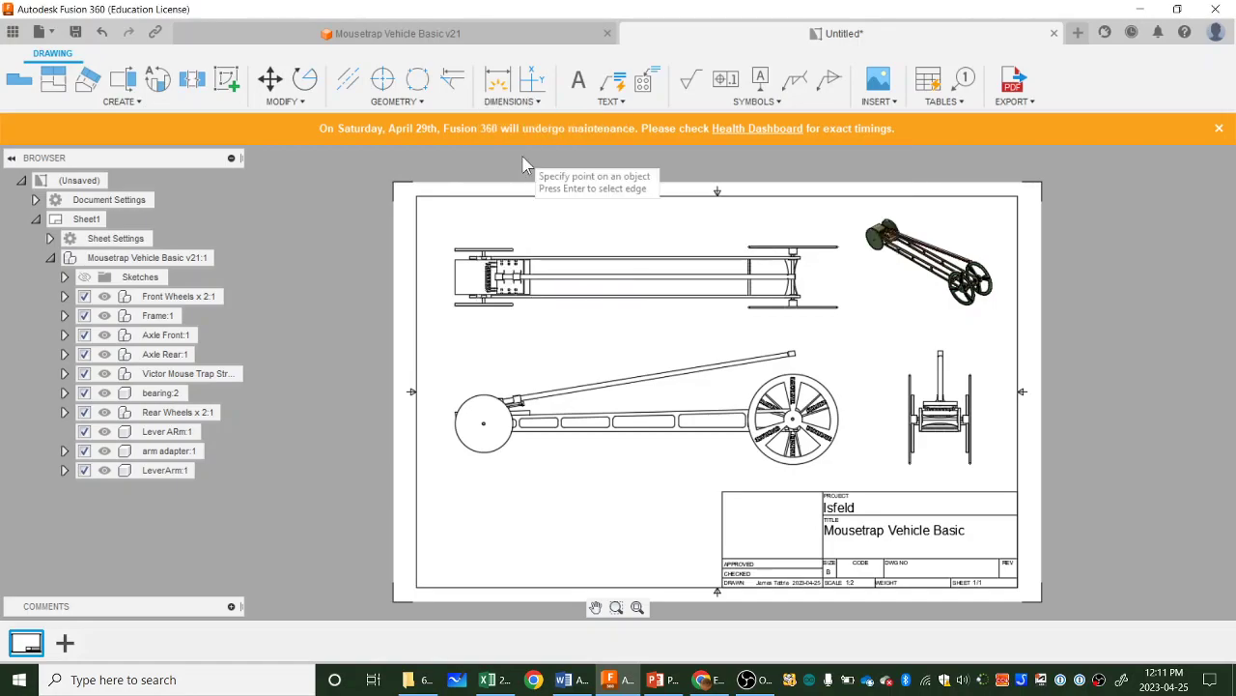
pyautogui.click(456, 427)
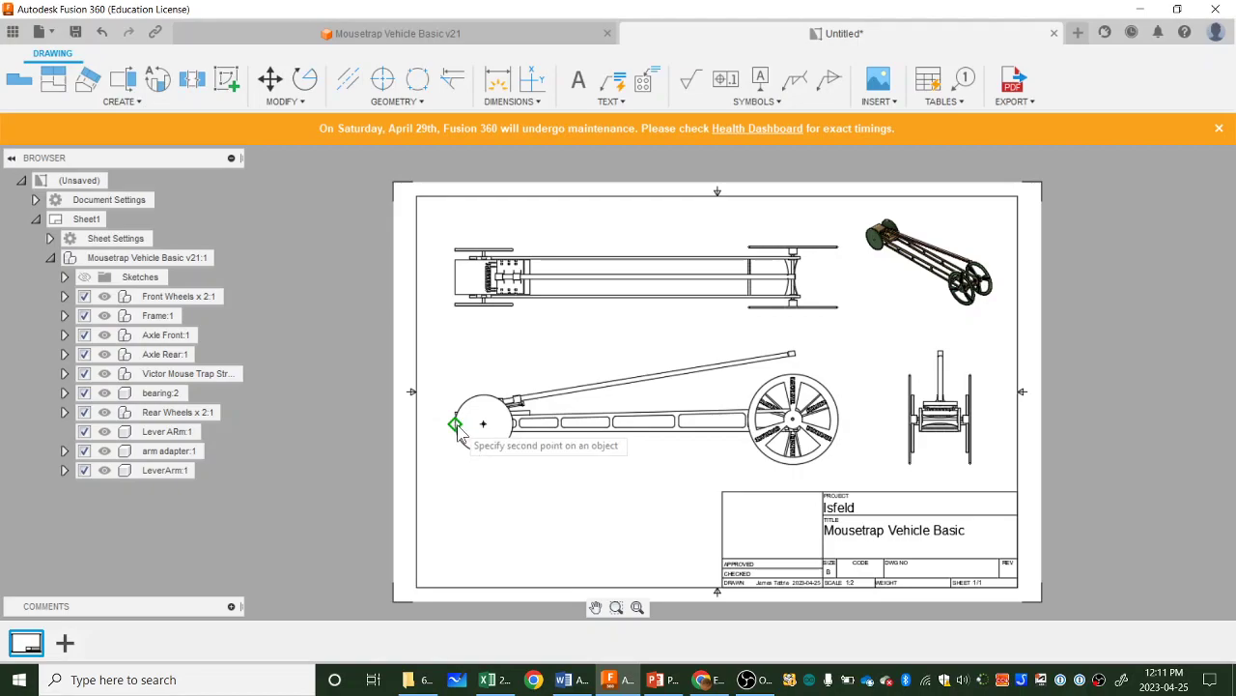
pyautogui.click(838, 420)
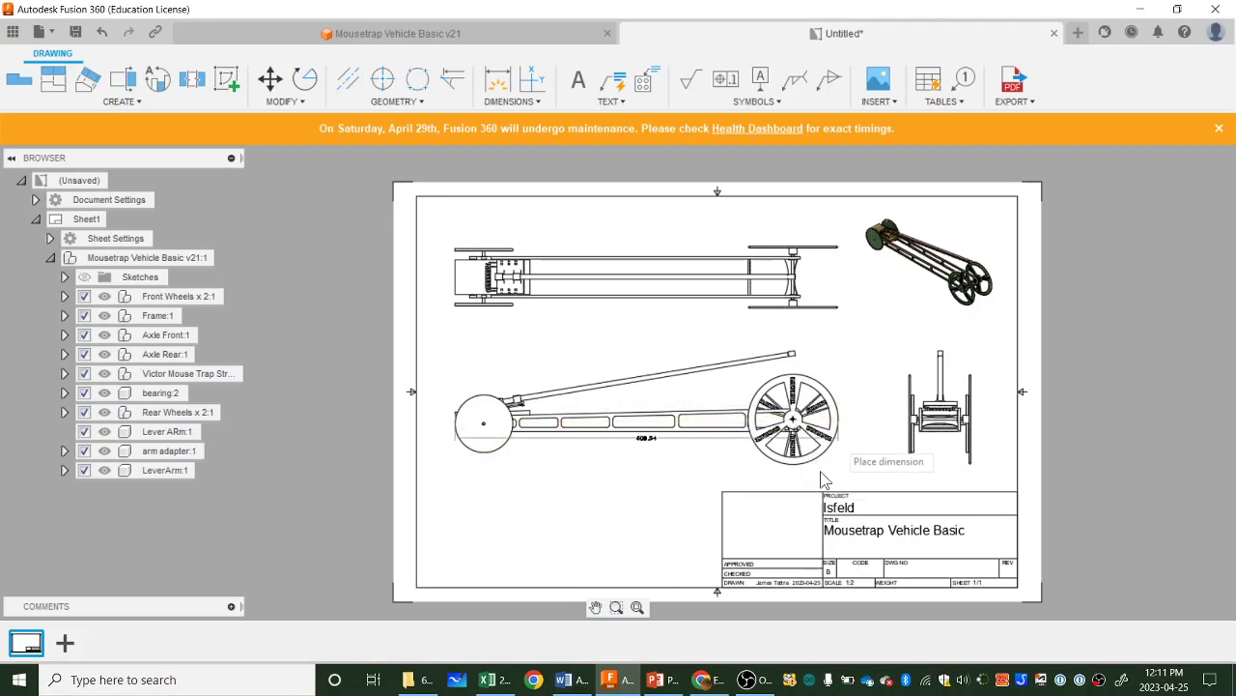
pyautogui.click(645, 495)
pyautogui.scroll(3, 649, 512)
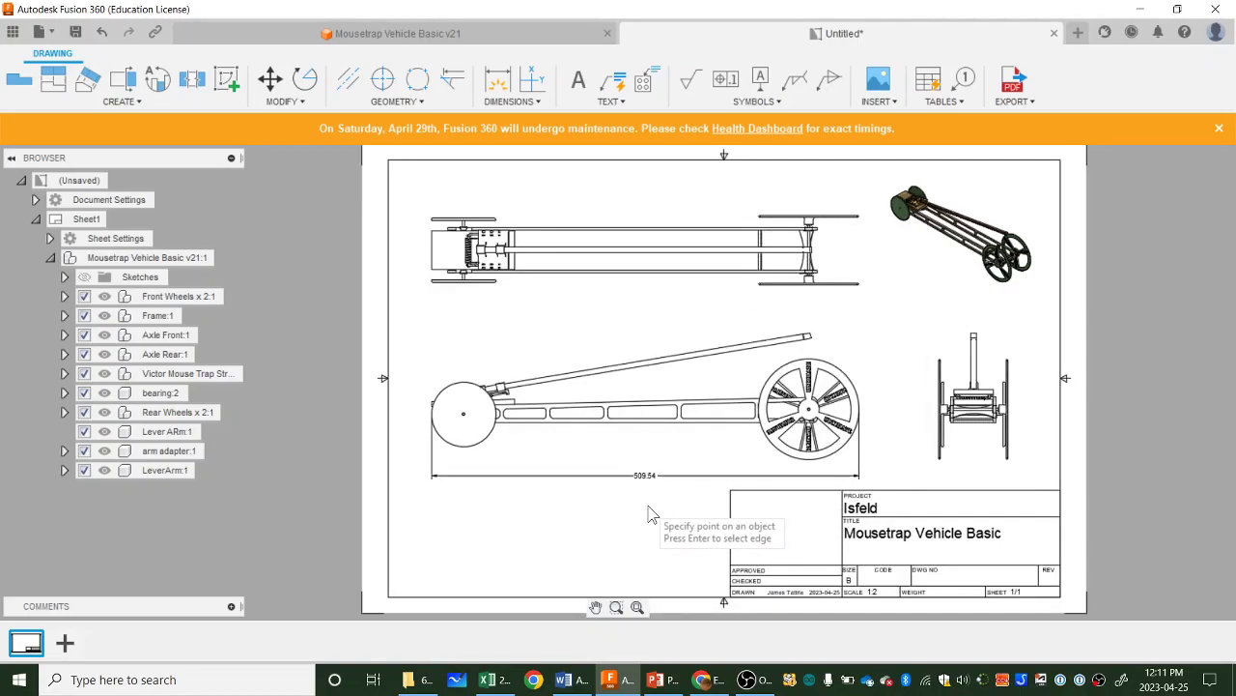
pyautogui.scroll(2, 649, 514)
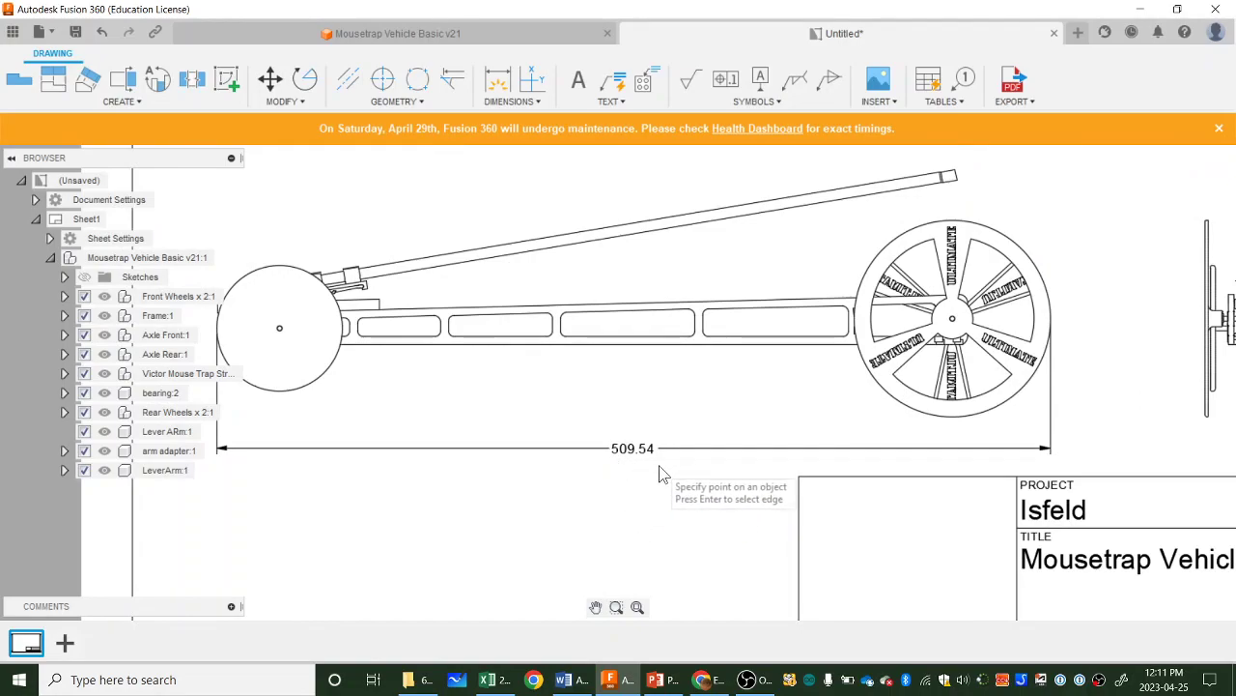
pyautogui.scroll(-2, 660, 480)
pyautogui.scroll(-2, 660, 480)
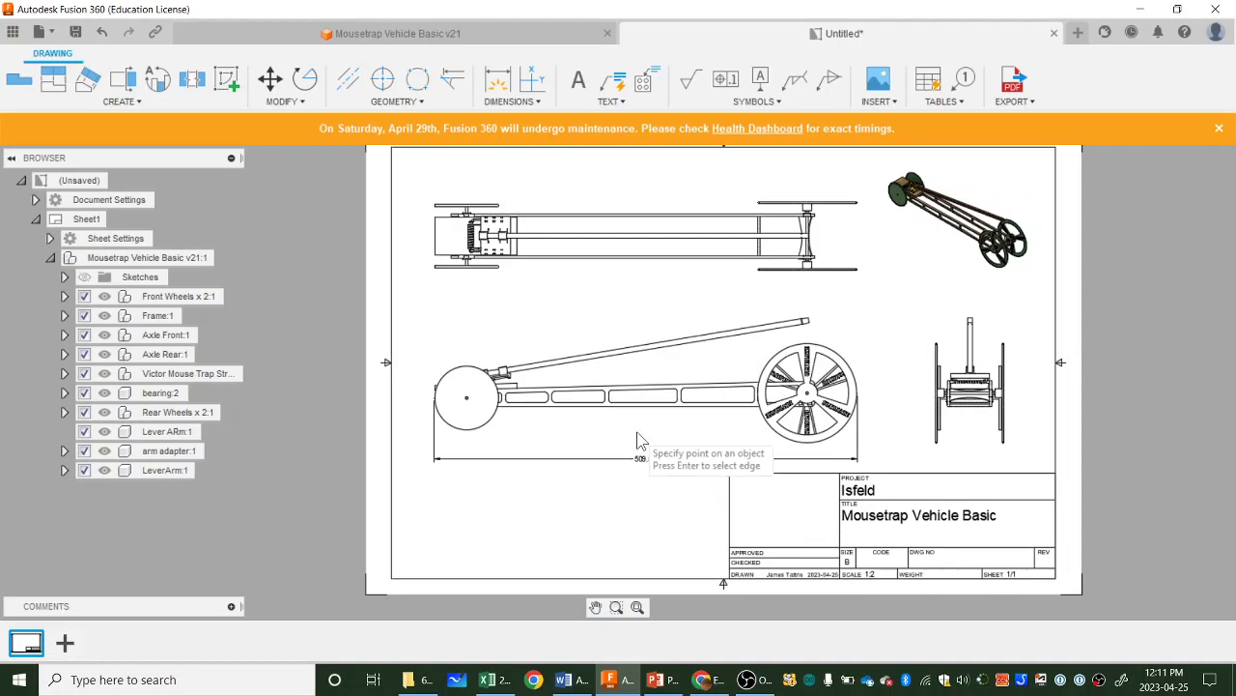
pyautogui.scroll(-1, 650, 471)
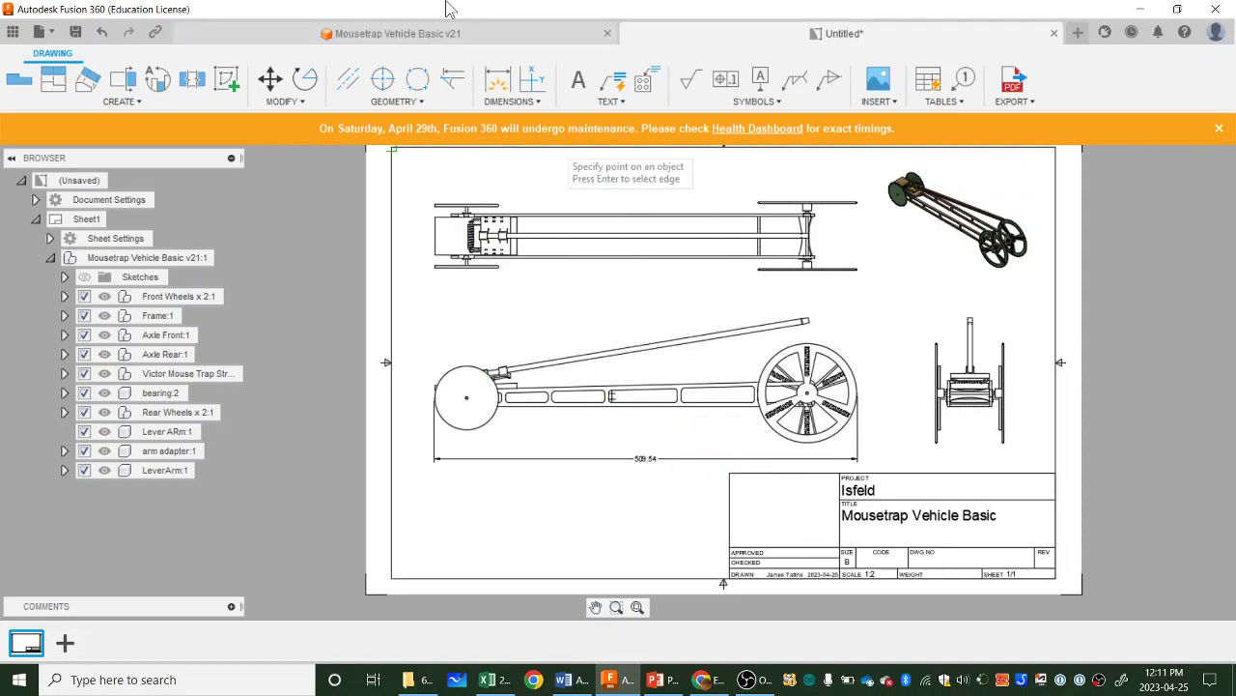
# Step: Turn on alternate dimension units in Fractional format with 1/16 precision
pyautogui.click(35, 199)
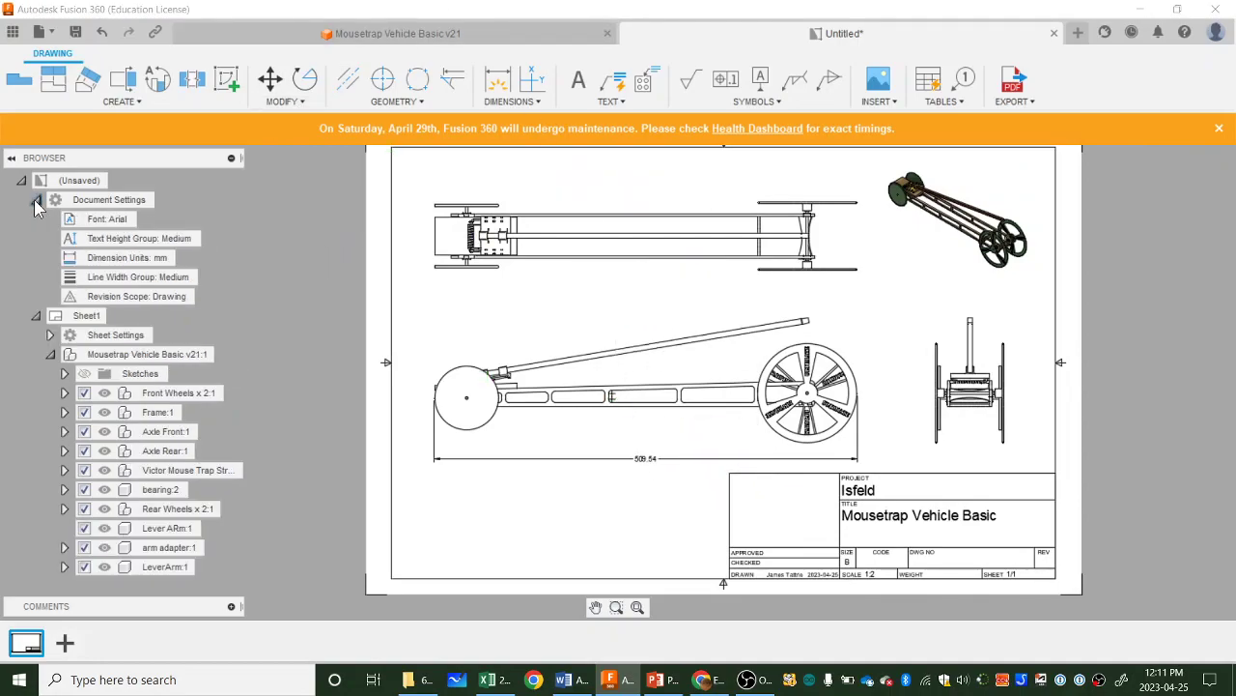
pyautogui.moveTo(125, 263)
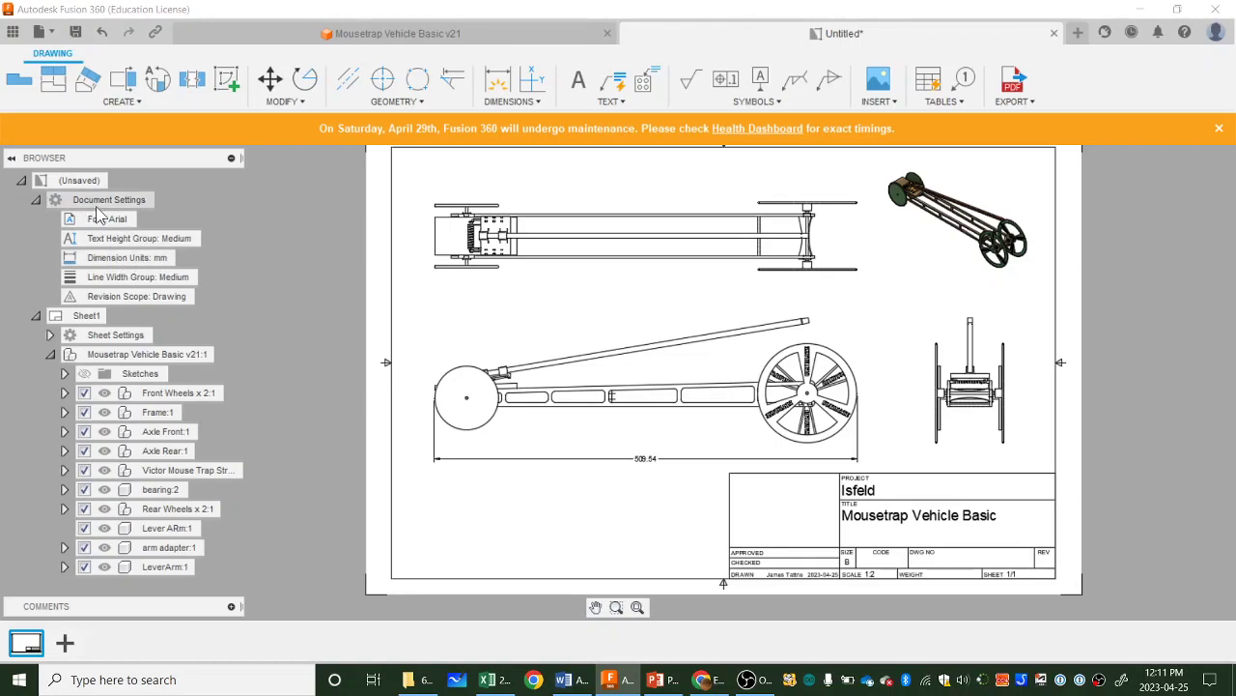
pyautogui.click(185, 260)
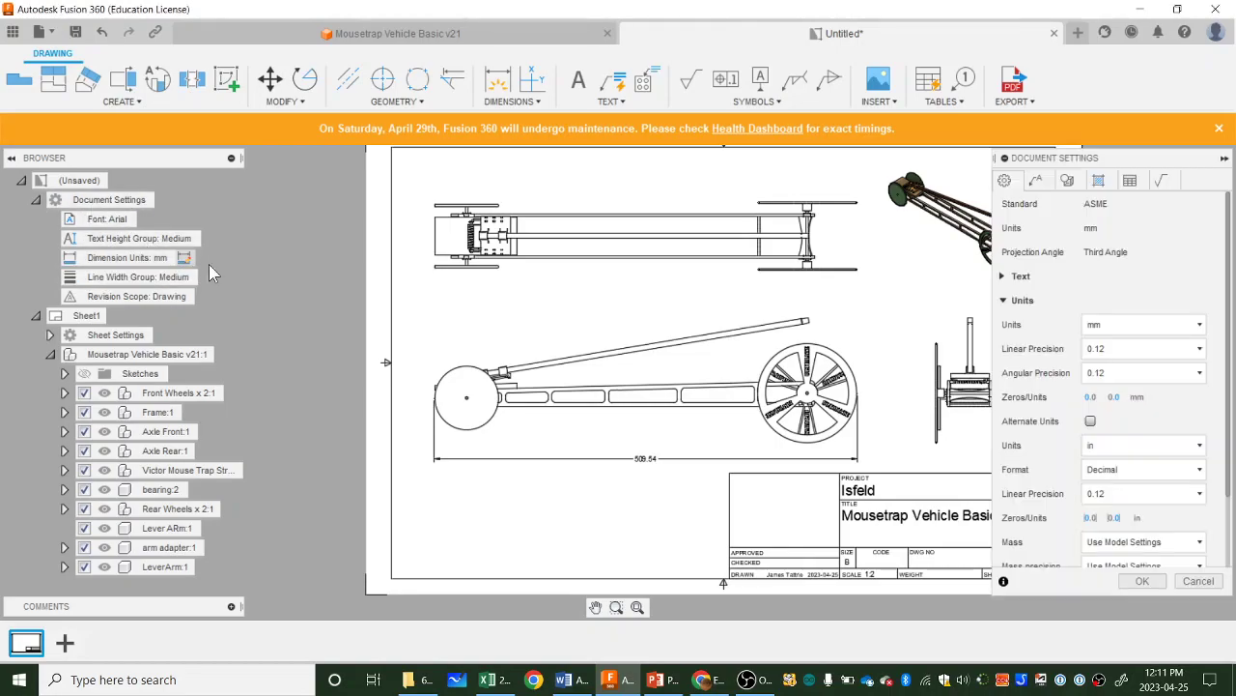
pyautogui.click(1091, 422)
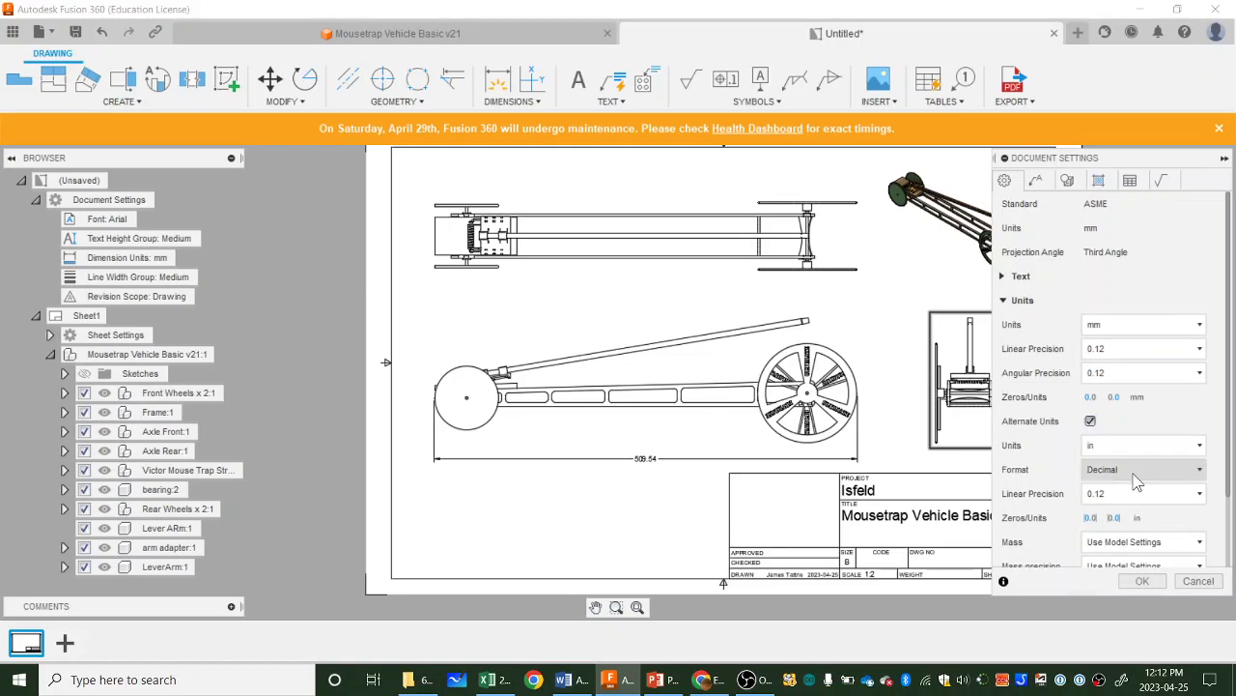
pyautogui.click(1137, 480)
pyautogui.click(1140, 488)
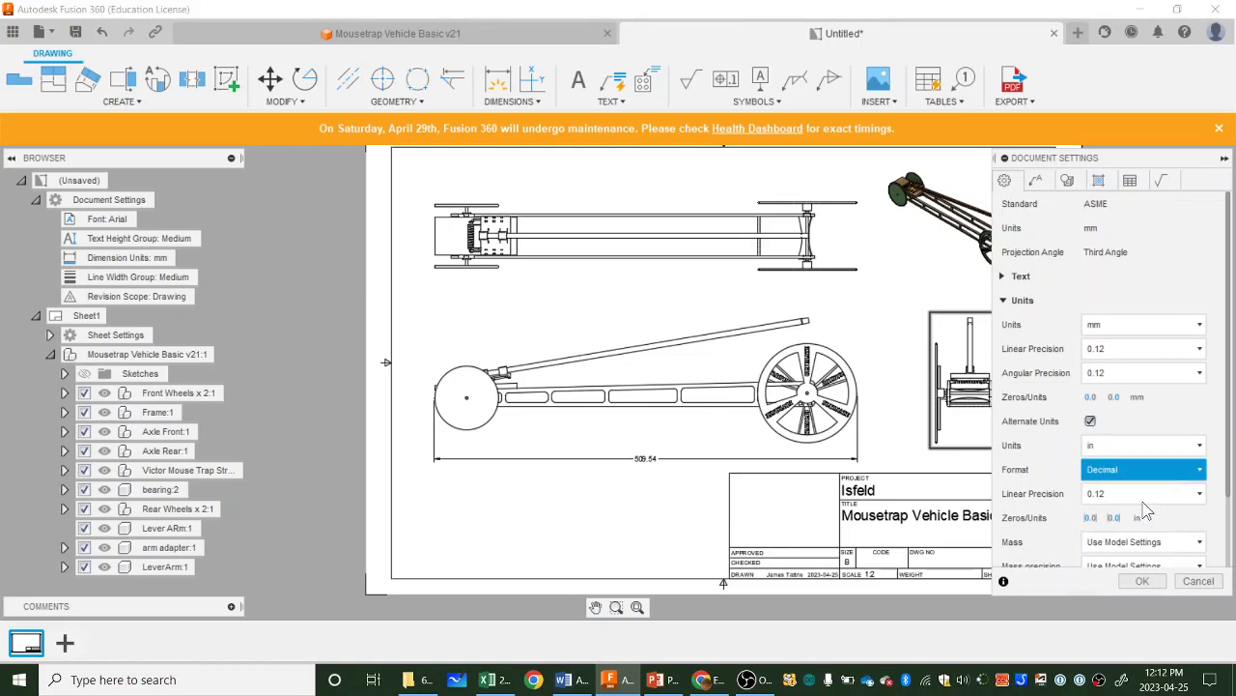
pyautogui.press('Down')
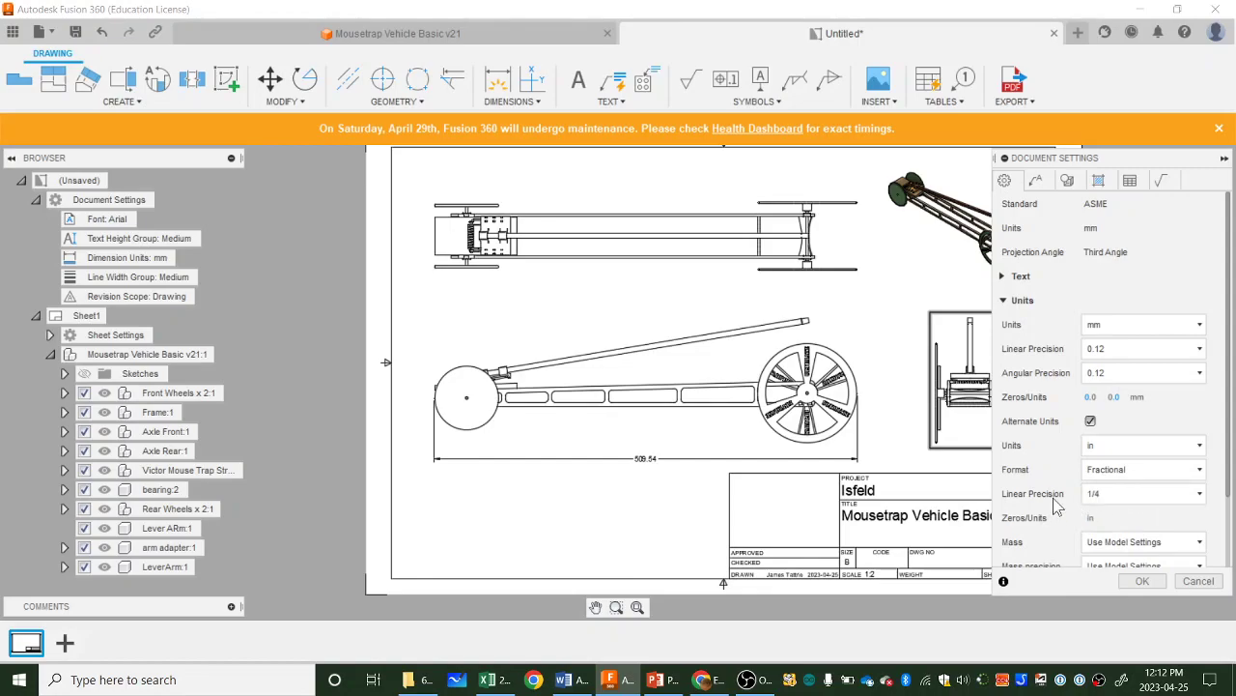
pyautogui.click(1120, 500)
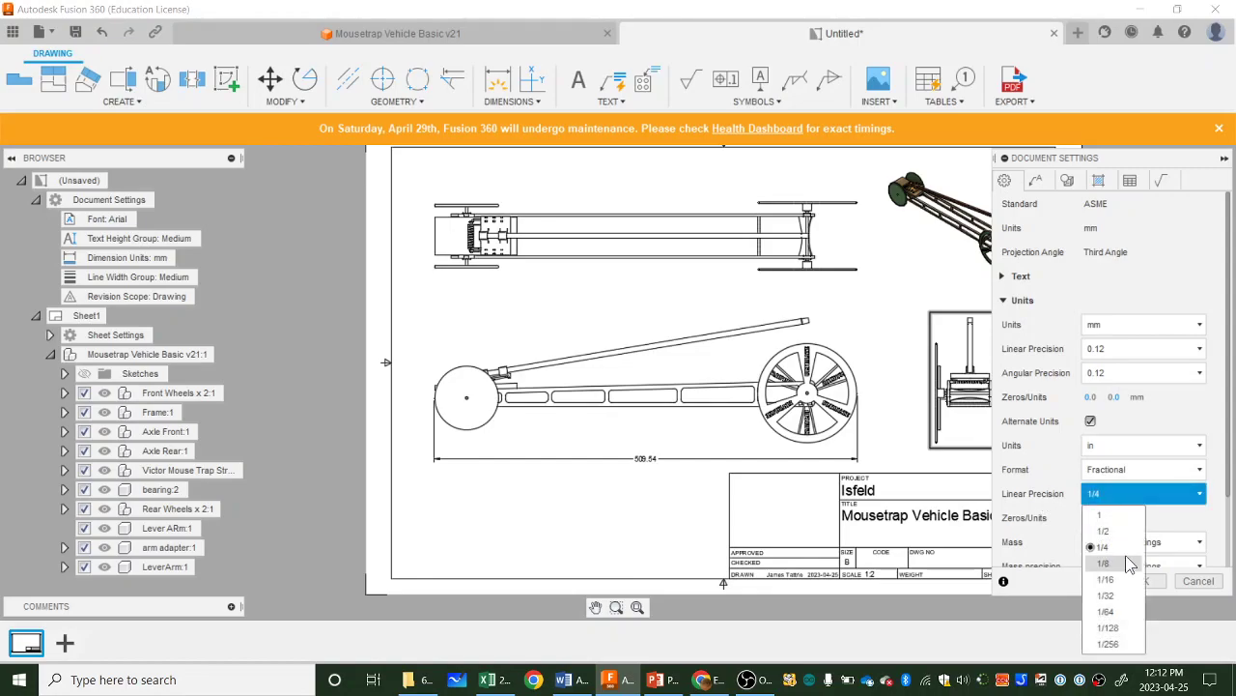
pyautogui.click(1123, 580)
pyautogui.click(1147, 581)
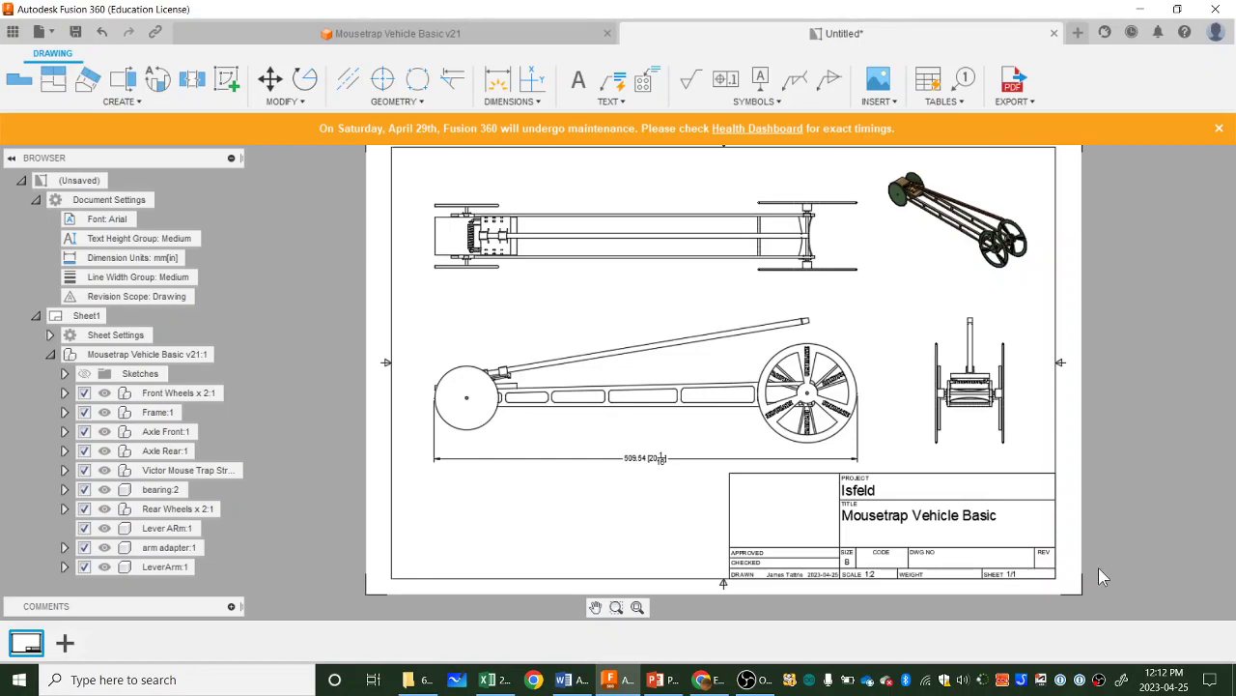
pyautogui.scroll(6, 666, 483)
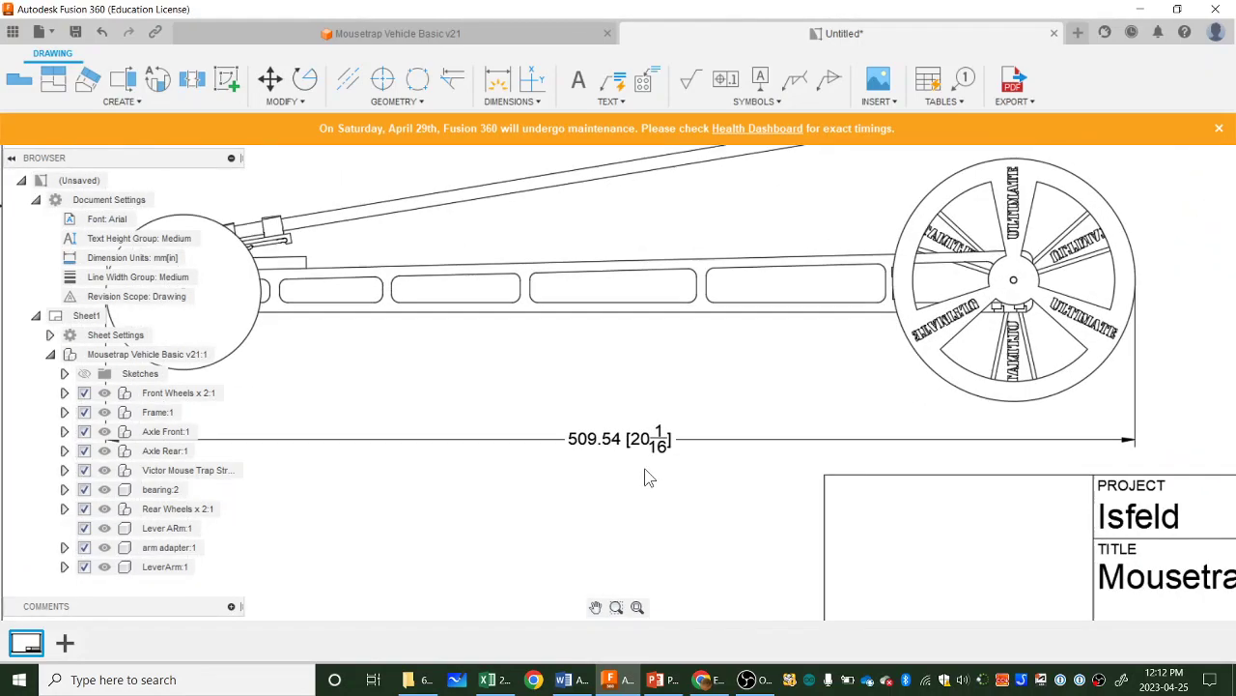
pyautogui.doubleClick(619, 437)
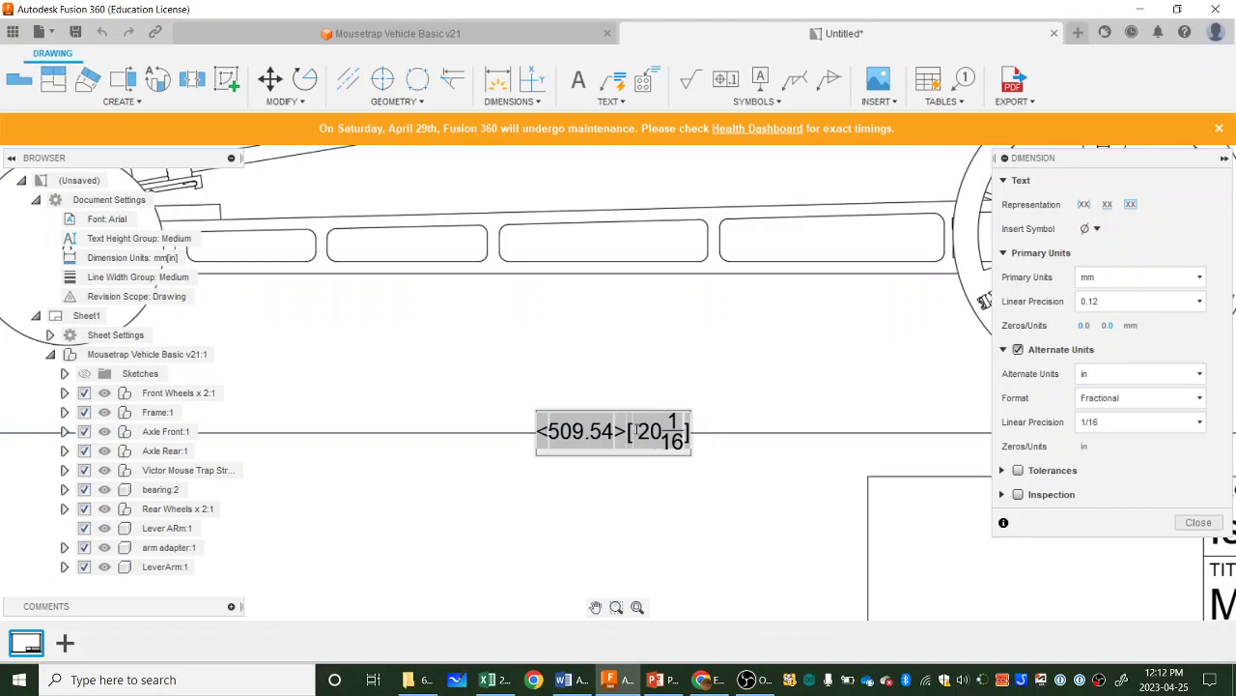
pyautogui.doubleClick(636, 431)
pyautogui.click(635, 428)
pyautogui.scroll(-3, 664, 463)
pyautogui.scroll(-2, 674, 471)
pyautogui.click(676, 470)
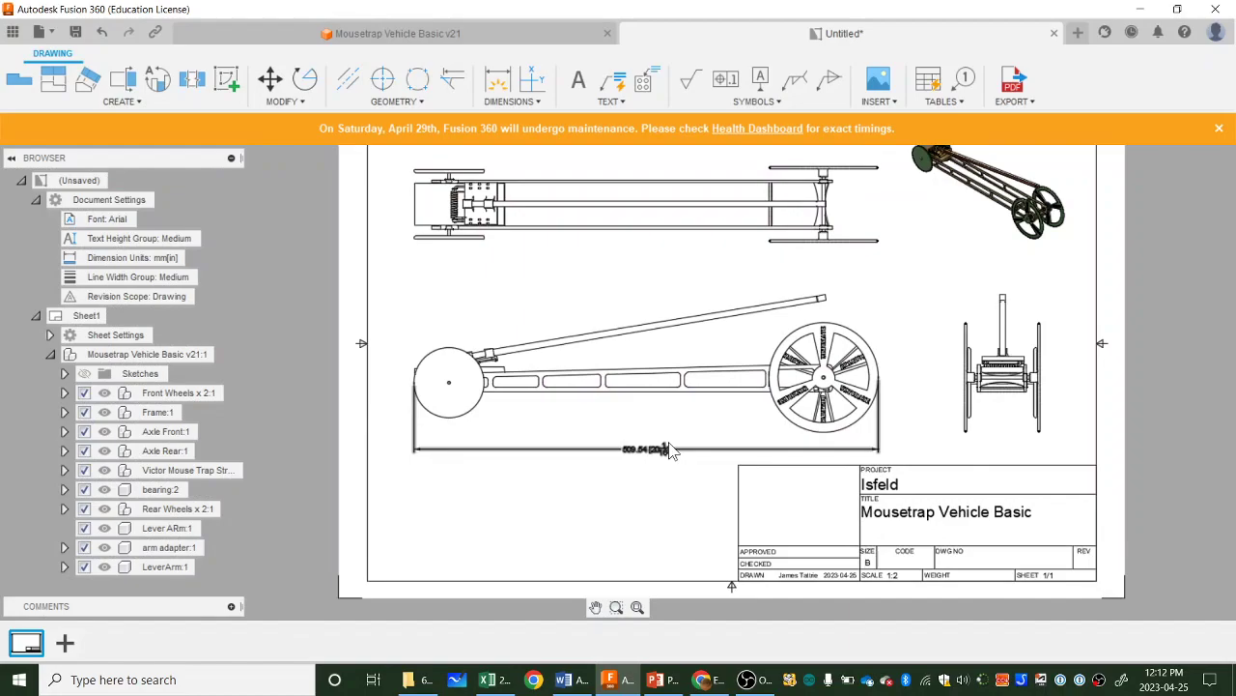
# Step: Delete the length dimension and redraw the 509.54 [20 1/16] wheel-to-wheel dimension under the side view
pyautogui.press('Delete')
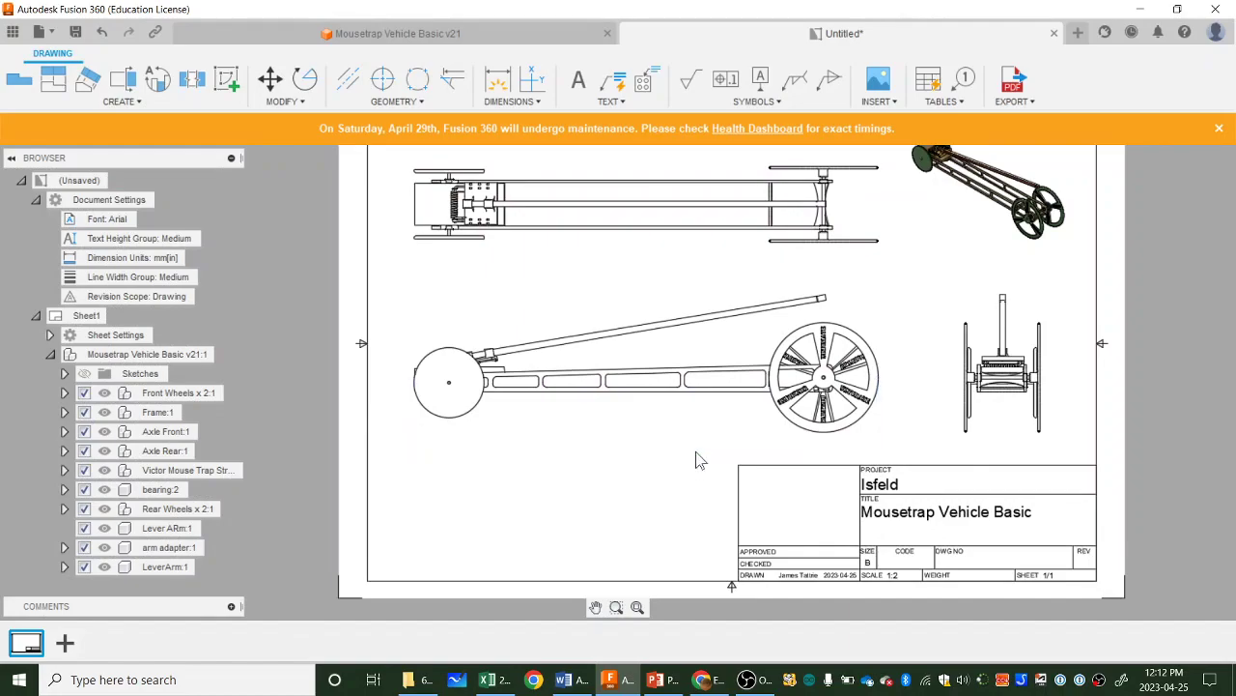
pyautogui.click(512, 101)
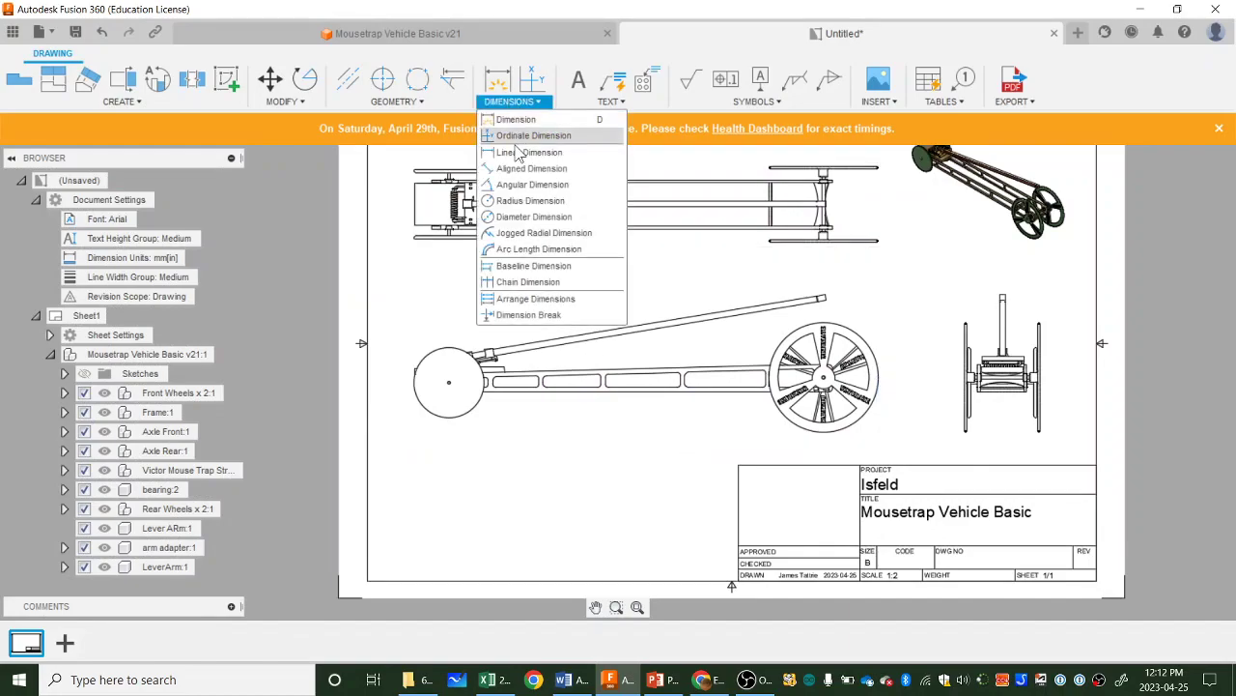
pyautogui.click(519, 158)
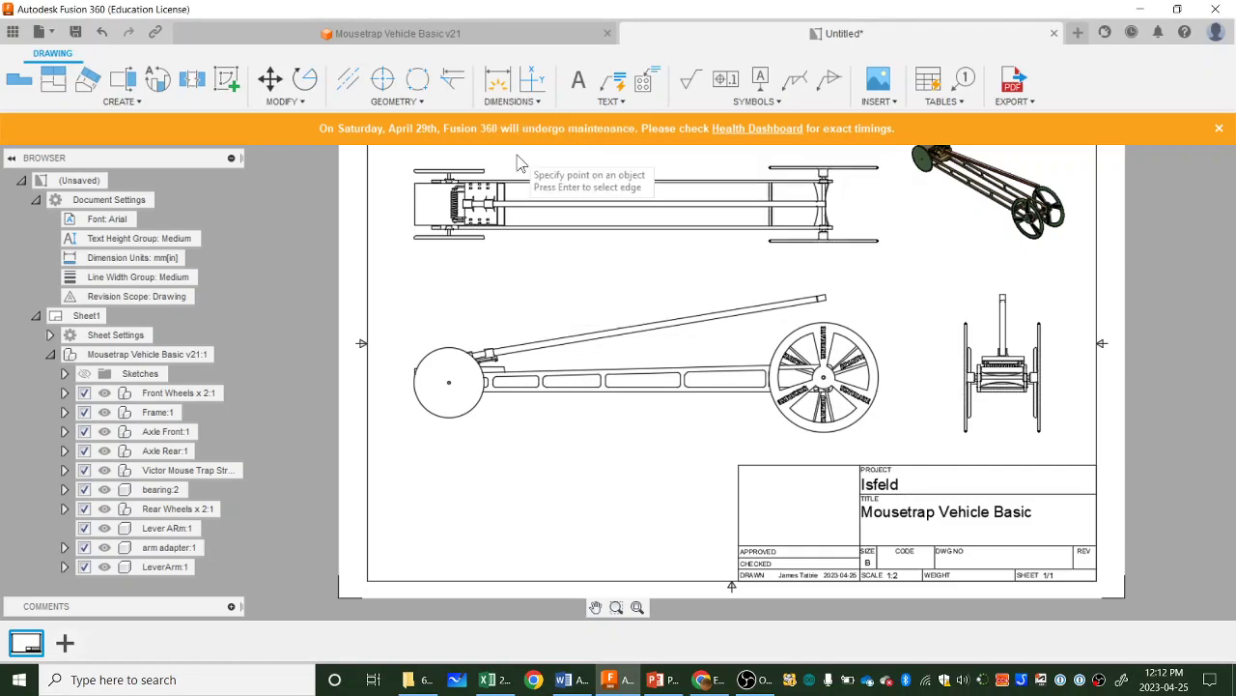
pyautogui.click(414, 384)
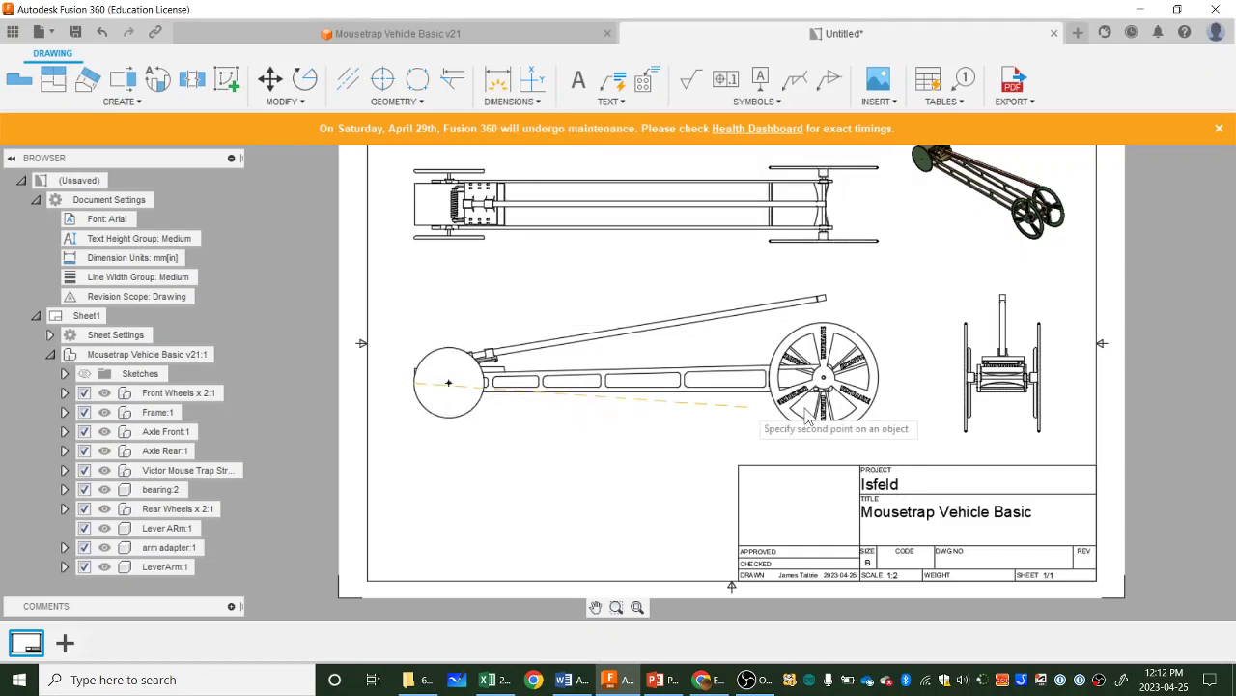
pyautogui.click(878, 380)
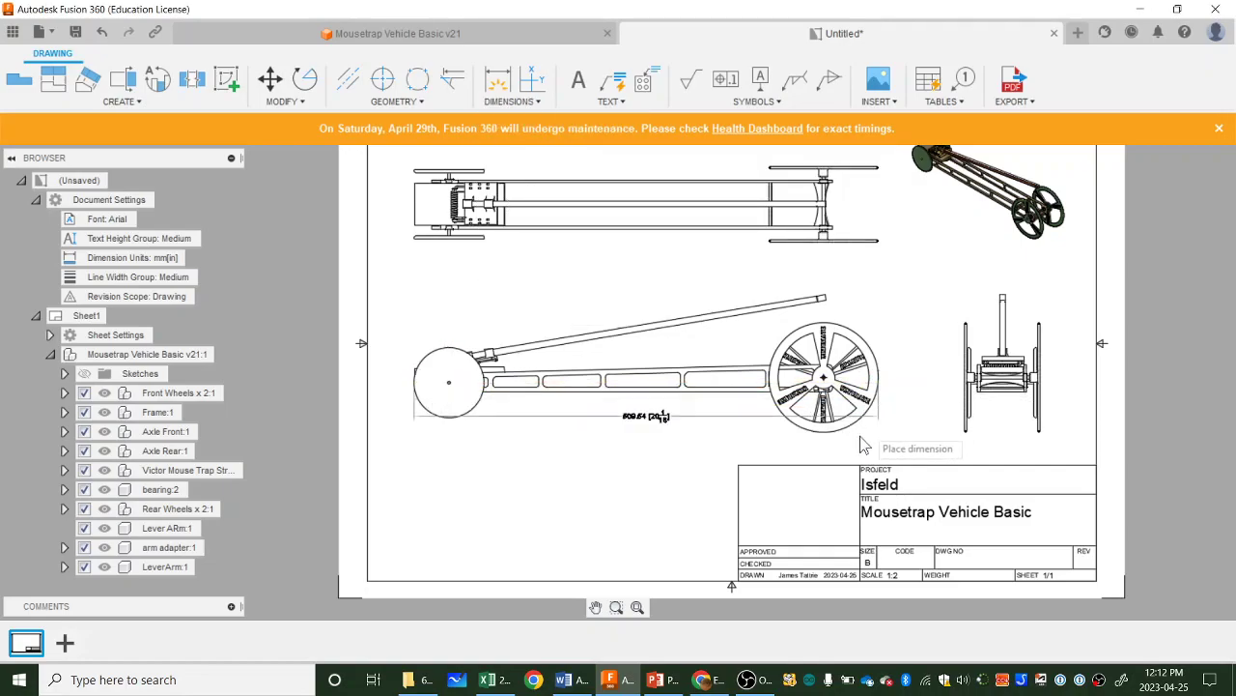
pyautogui.click(776, 444)
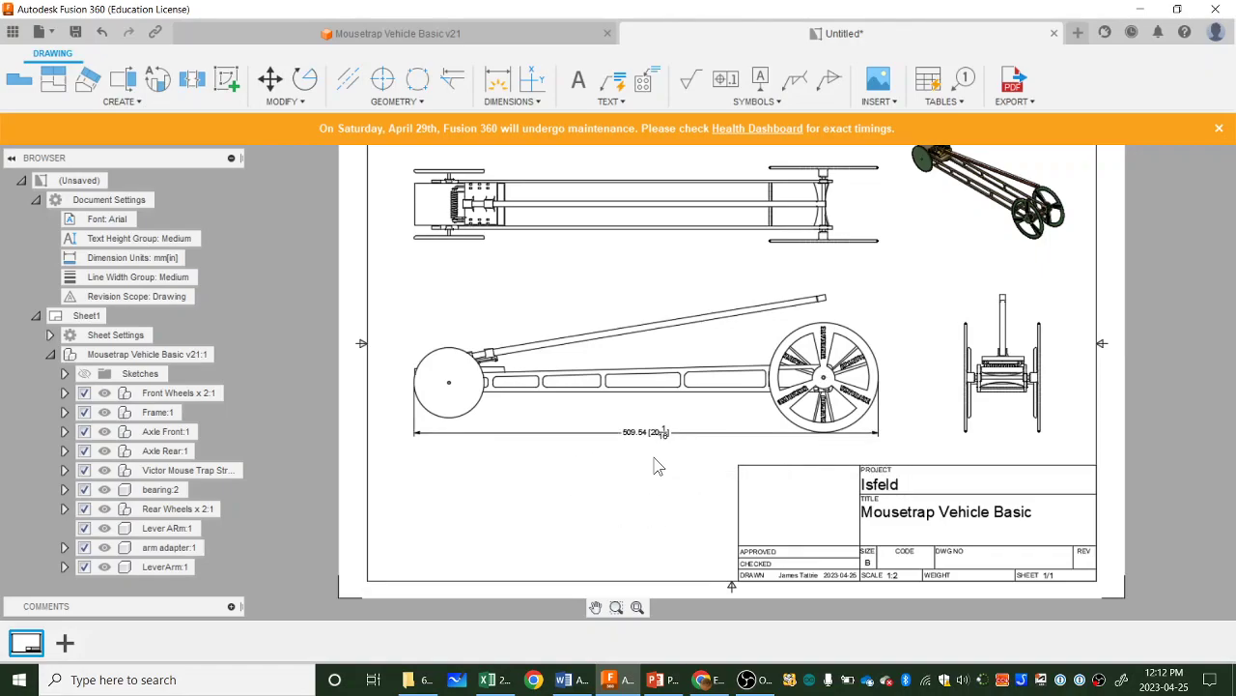
pyautogui.scroll(8, 657, 434)
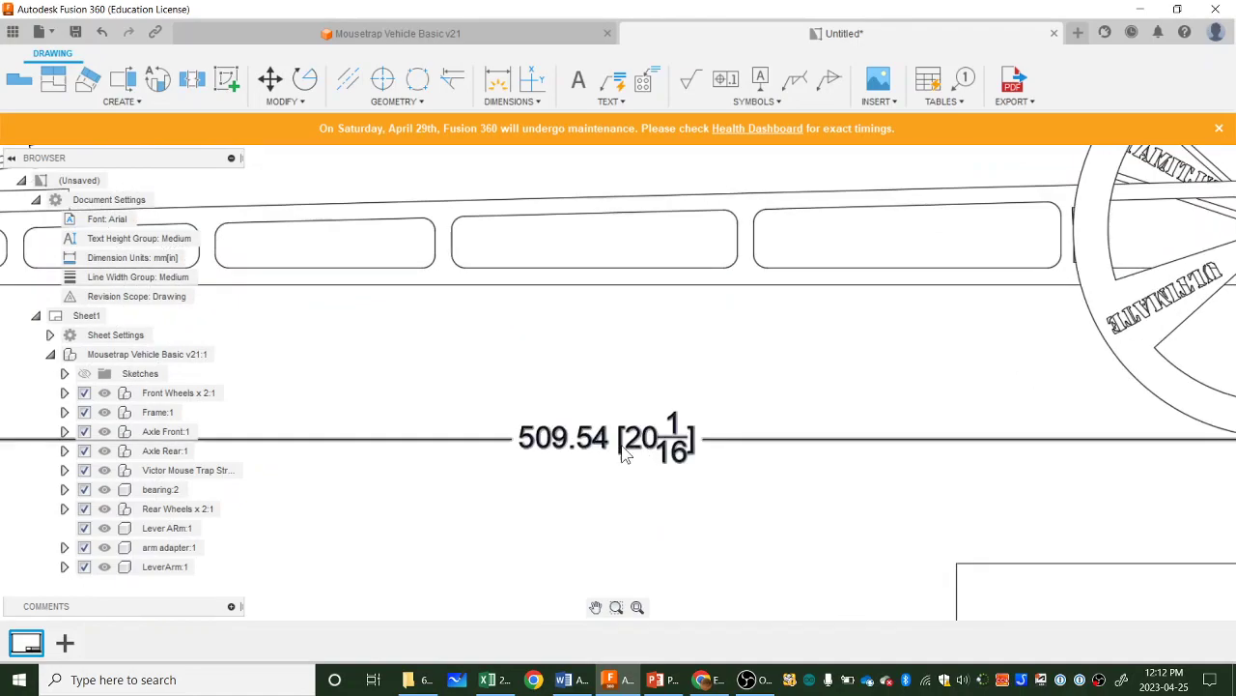
# Step: Turn off alternate units and set dimensions to inches, Fractional format, 1/16 precision
pyautogui.click(194, 259)
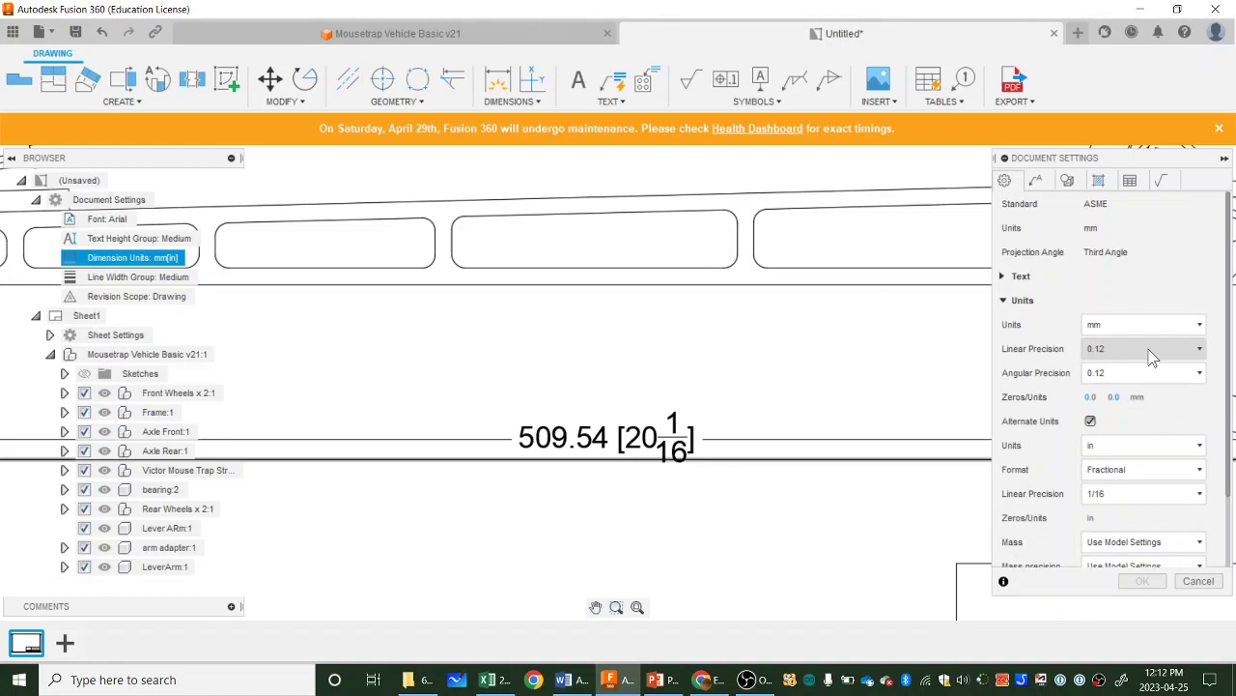
pyautogui.scroll(-1, 1172, 429)
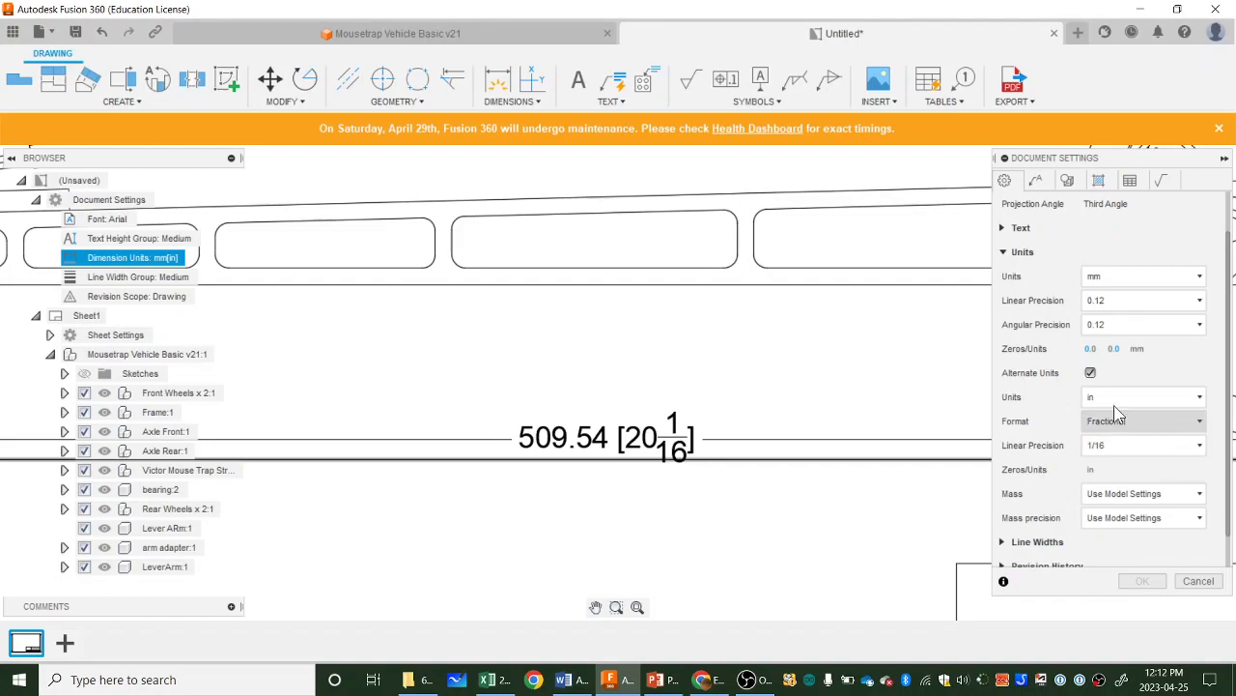
pyautogui.click(1091, 372)
pyautogui.click(1121, 270)
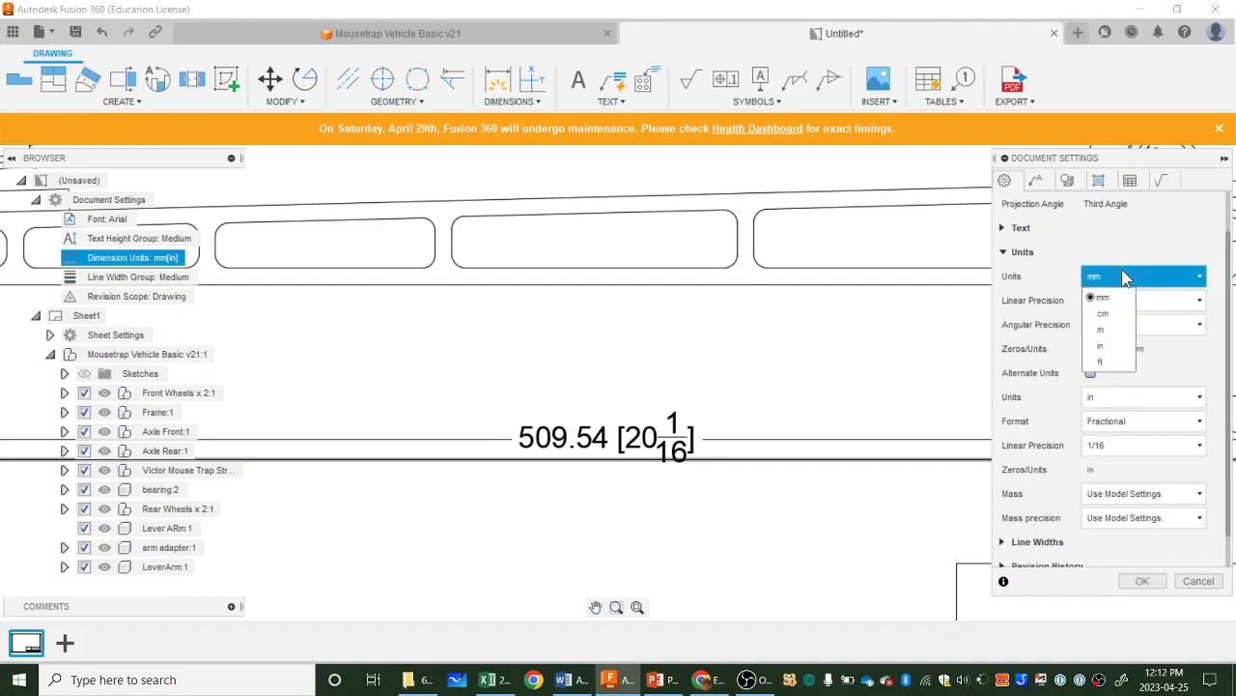
pyautogui.click(1111, 356)
pyautogui.click(1126, 302)
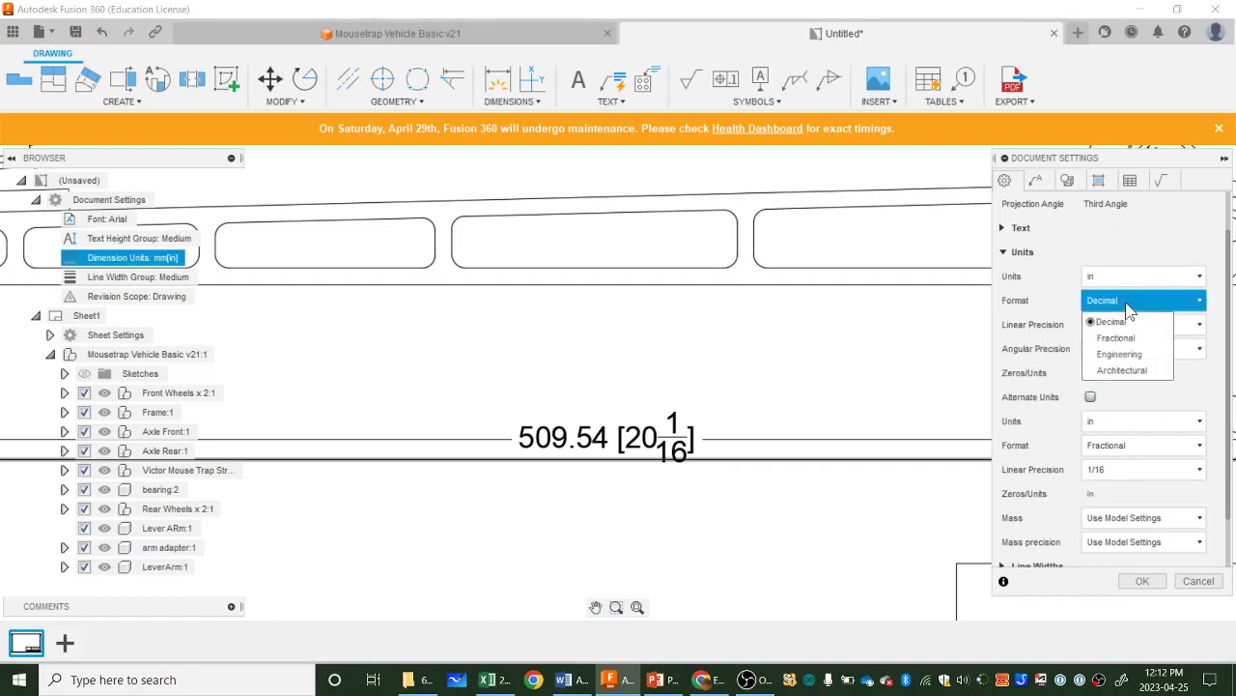
pyautogui.click(1130, 333)
pyautogui.click(1133, 325)
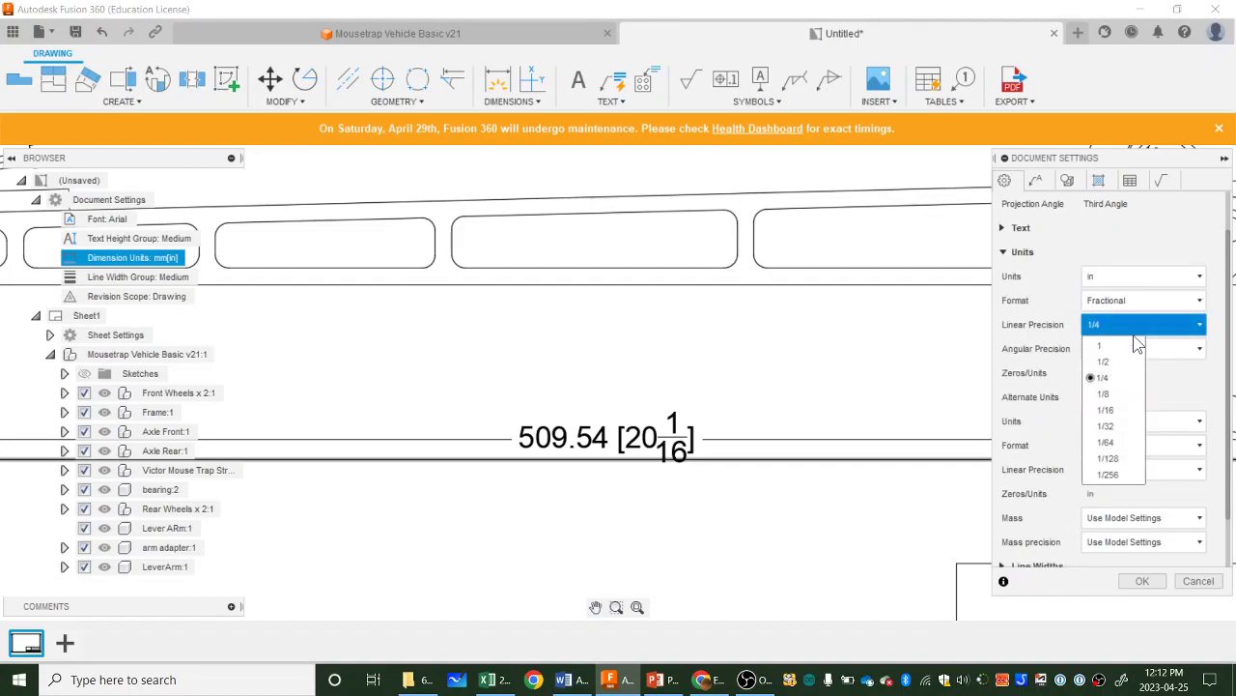
pyautogui.click(1125, 409)
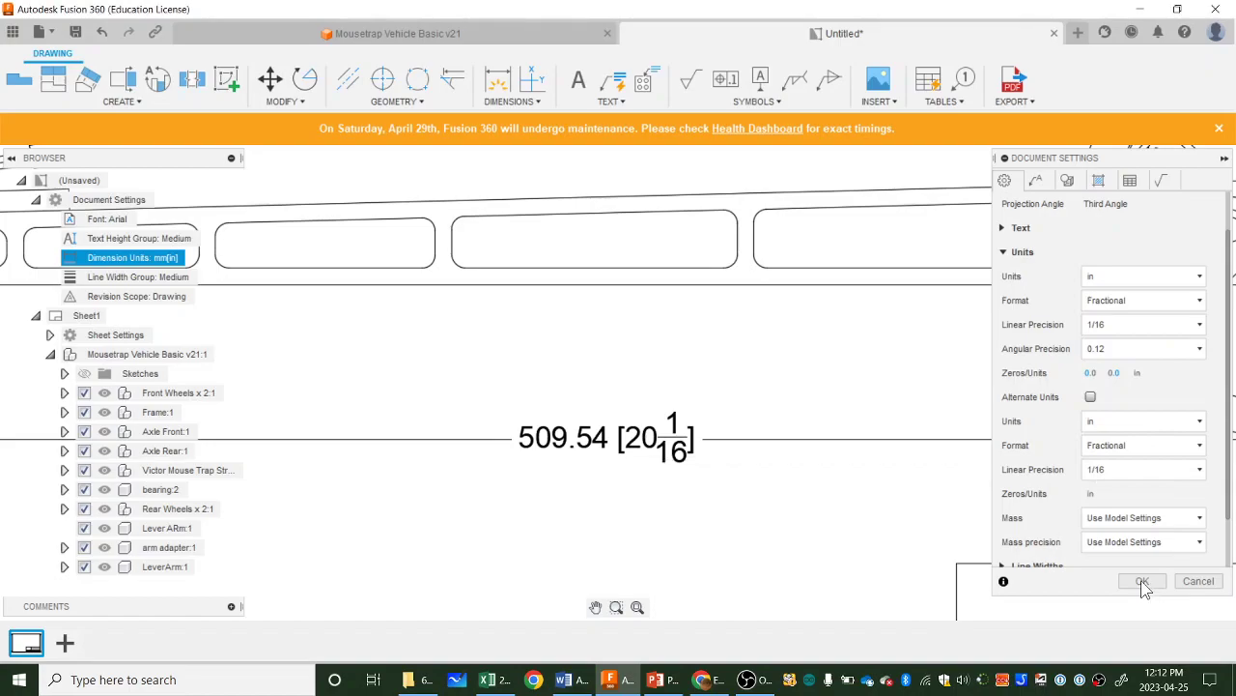
pyautogui.click(1142, 581)
# Step: Pan out to the whole sheet and drag the 20 1/16 length dimension slightly lower
pyautogui.scroll(-5, 789, 528)
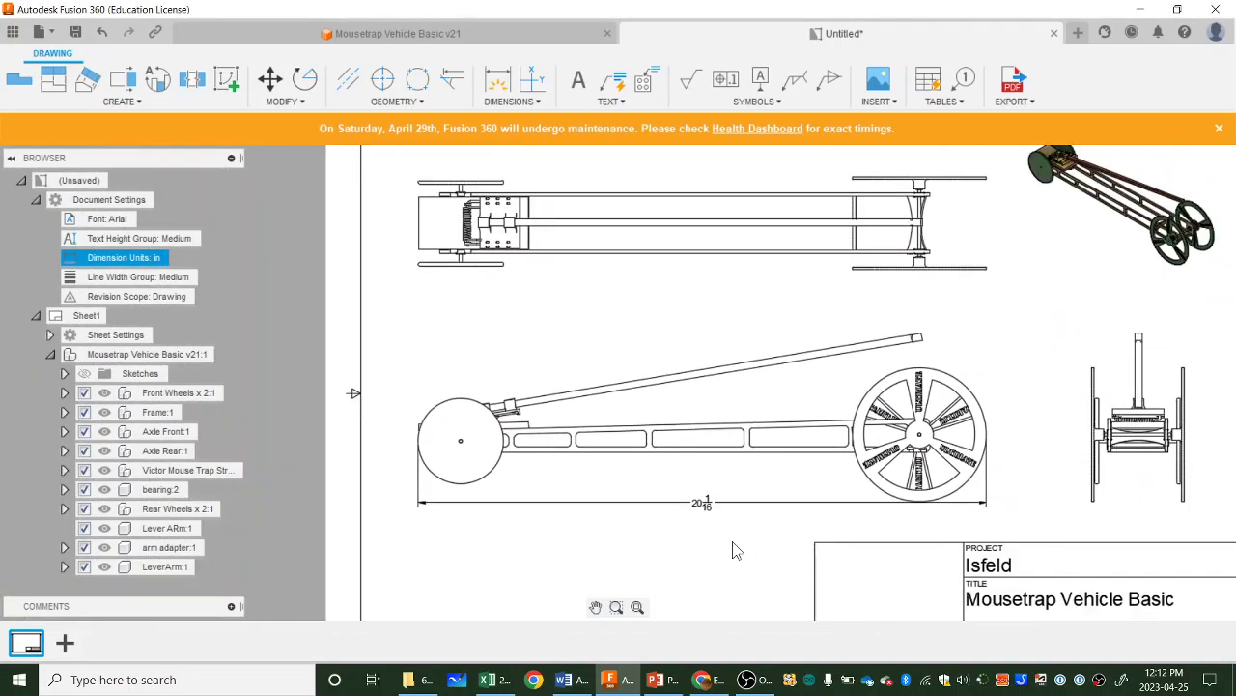
pyautogui.moveTo(732, 546)
pyautogui.mouseDown(button='middle')
pyautogui.moveTo(651, 500)
pyautogui.moveTo(620, 501)
pyautogui.mouseUp(button='middle')
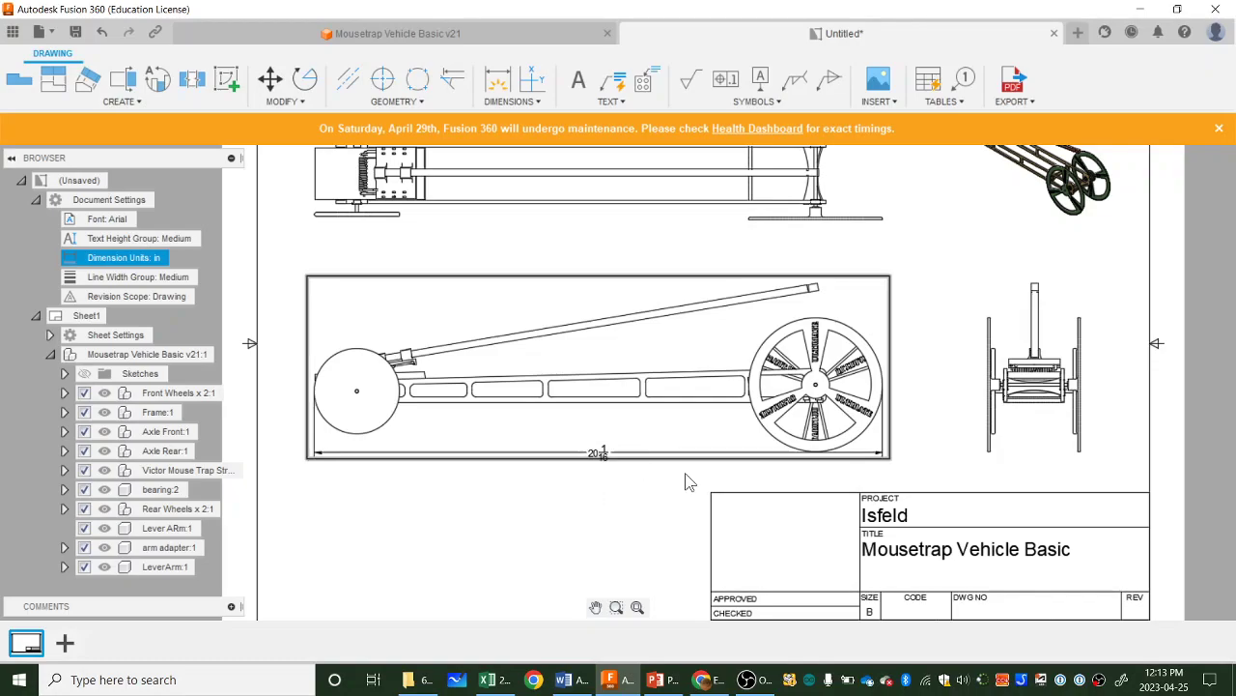
pyautogui.scroll(-1, 661, 496)
pyautogui.click(601, 458)
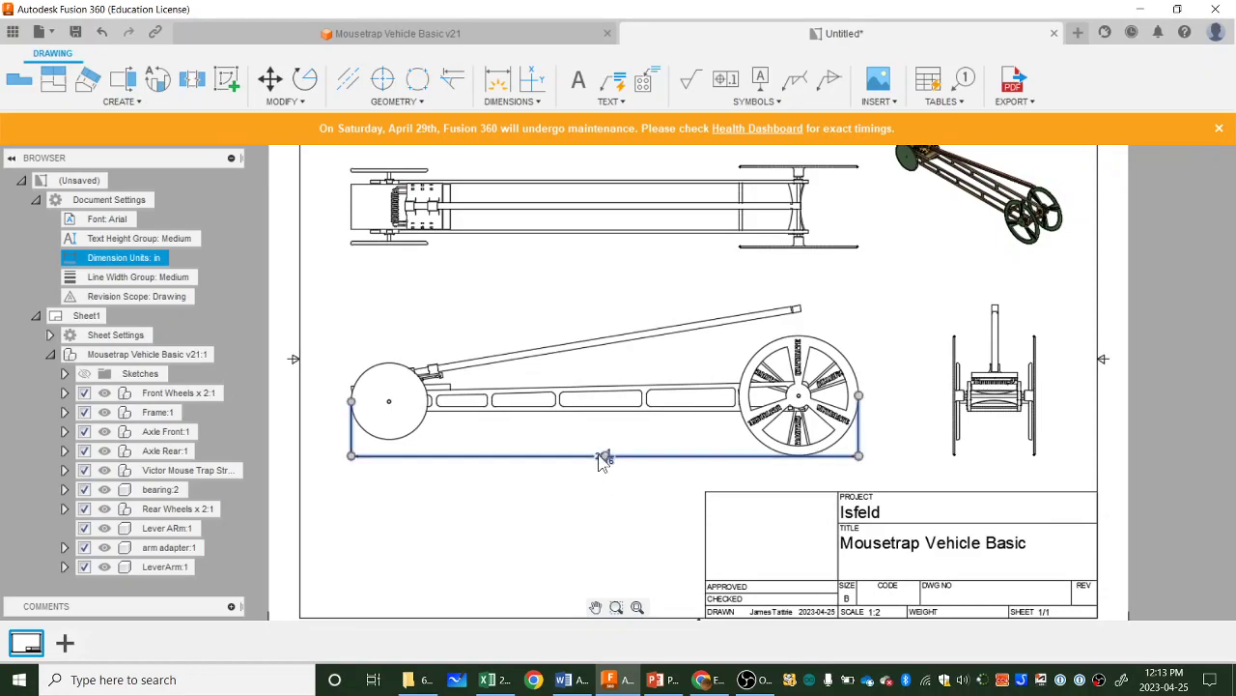
pyautogui.moveTo(602, 458)
pyautogui.mouseDown()
pyautogui.moveTo(602, 489)
pyautogui.moveTo(602, 473)
pyautogui.mouseUp()
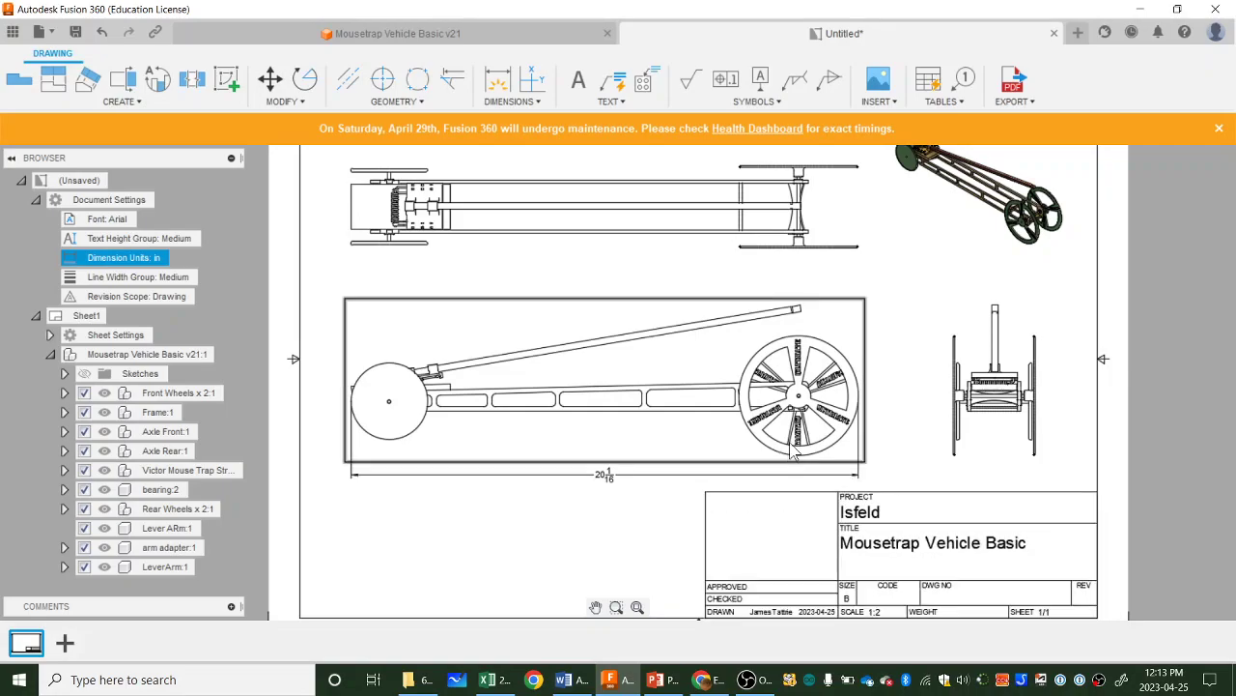
# Step: Add an aligned 4 3/4 dimension across the rear wheel's height, placed just to its right
pyautogui.click(512, 102)
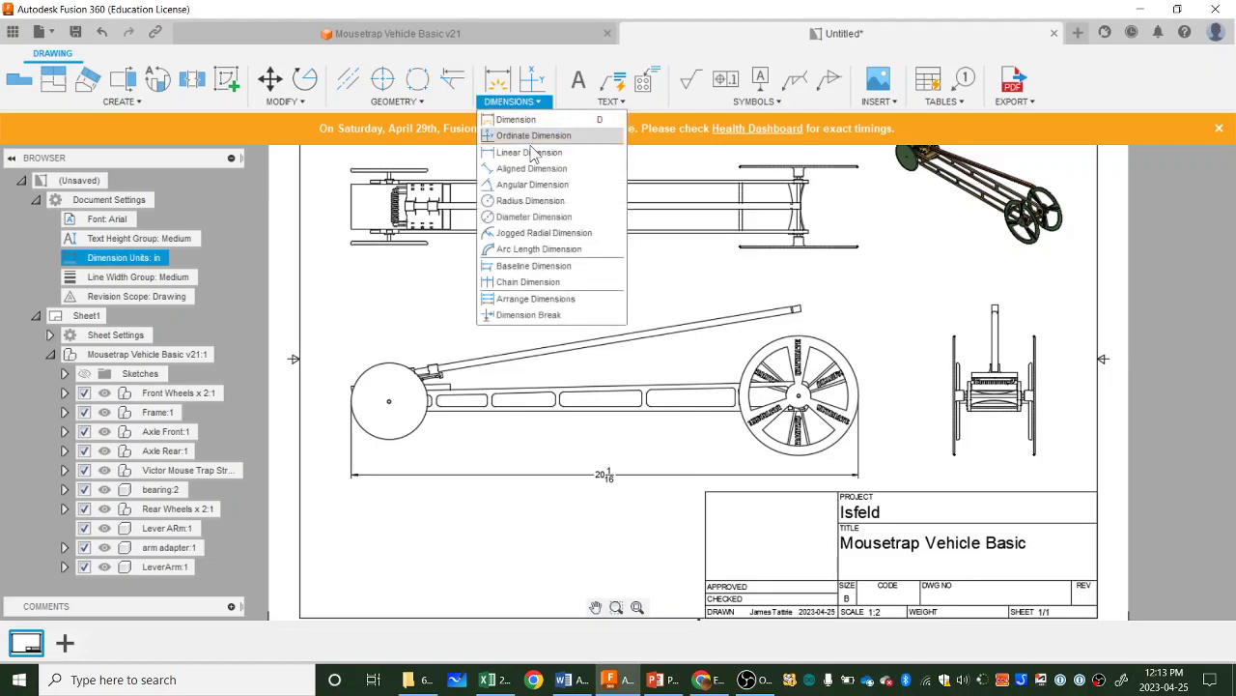
pyautogui.click(532, 168)
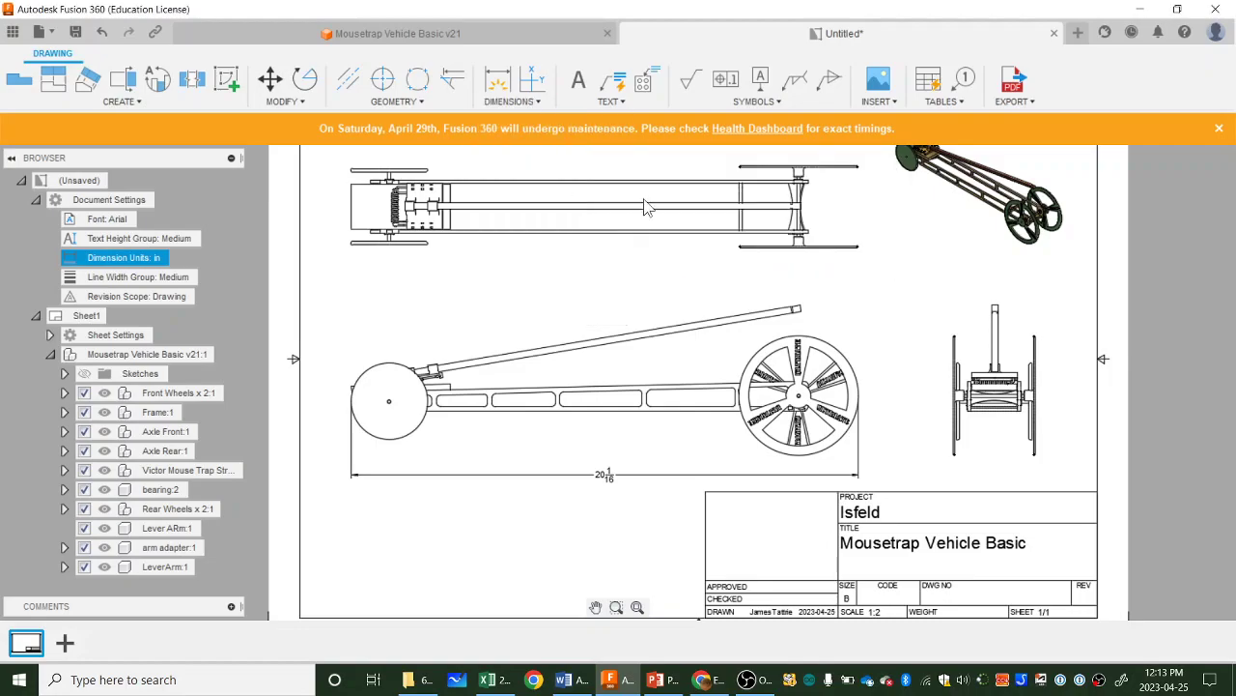
pyautogui.click(810, 346)
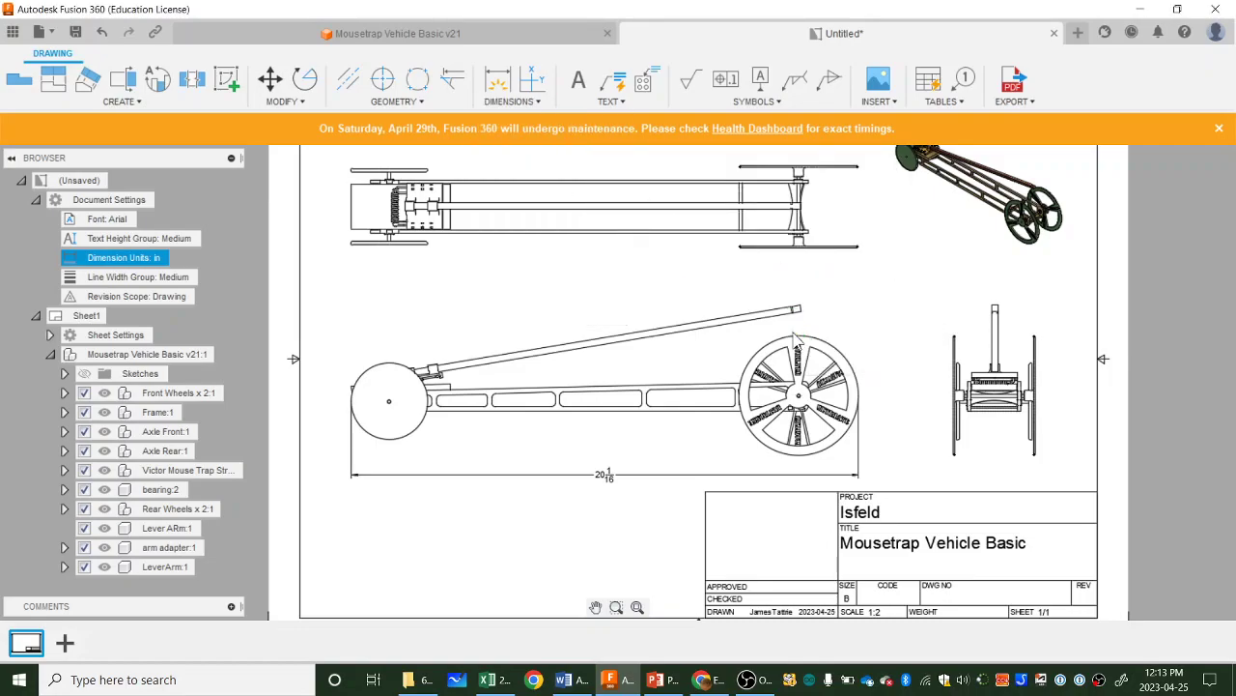
pyautogui.click(802, 452)
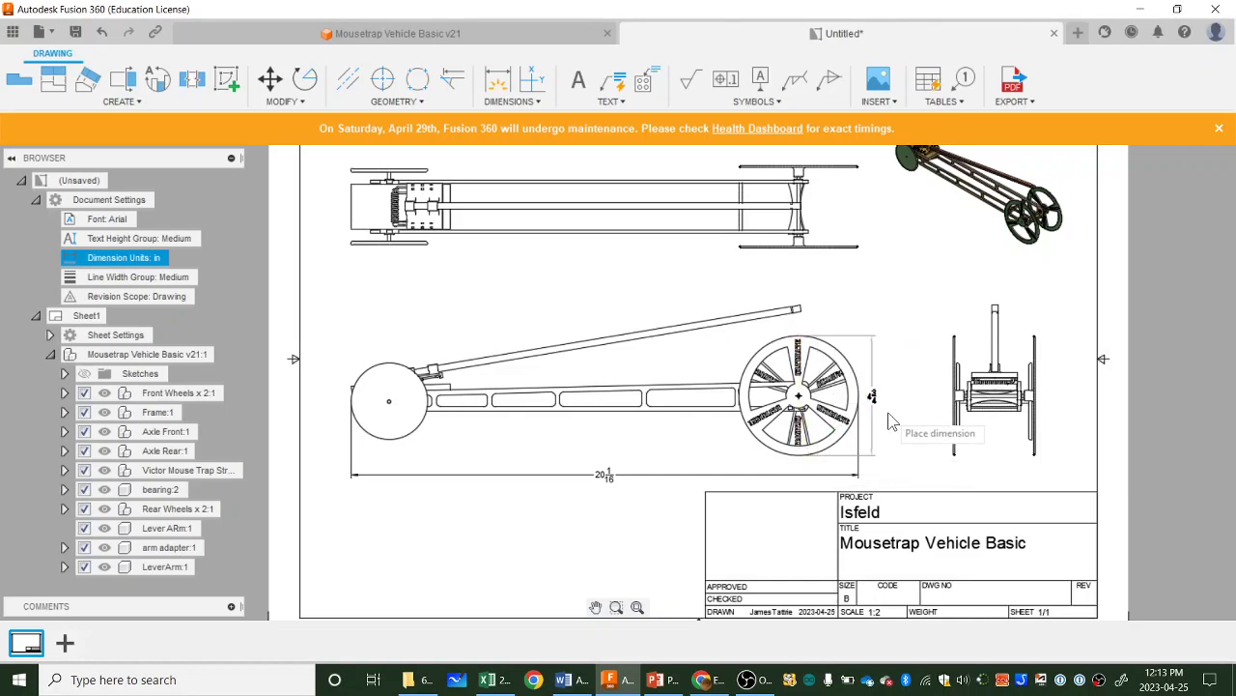
pyautogui.click(888, 412)
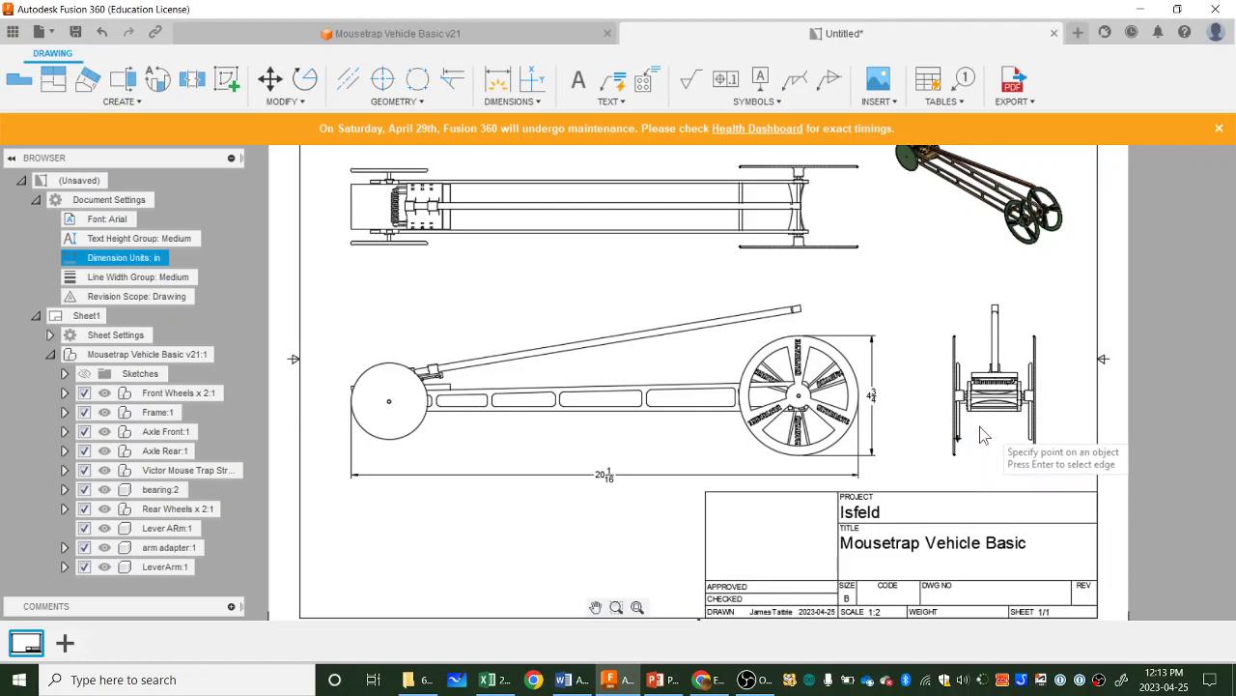
pyautogui.click(883, 398)
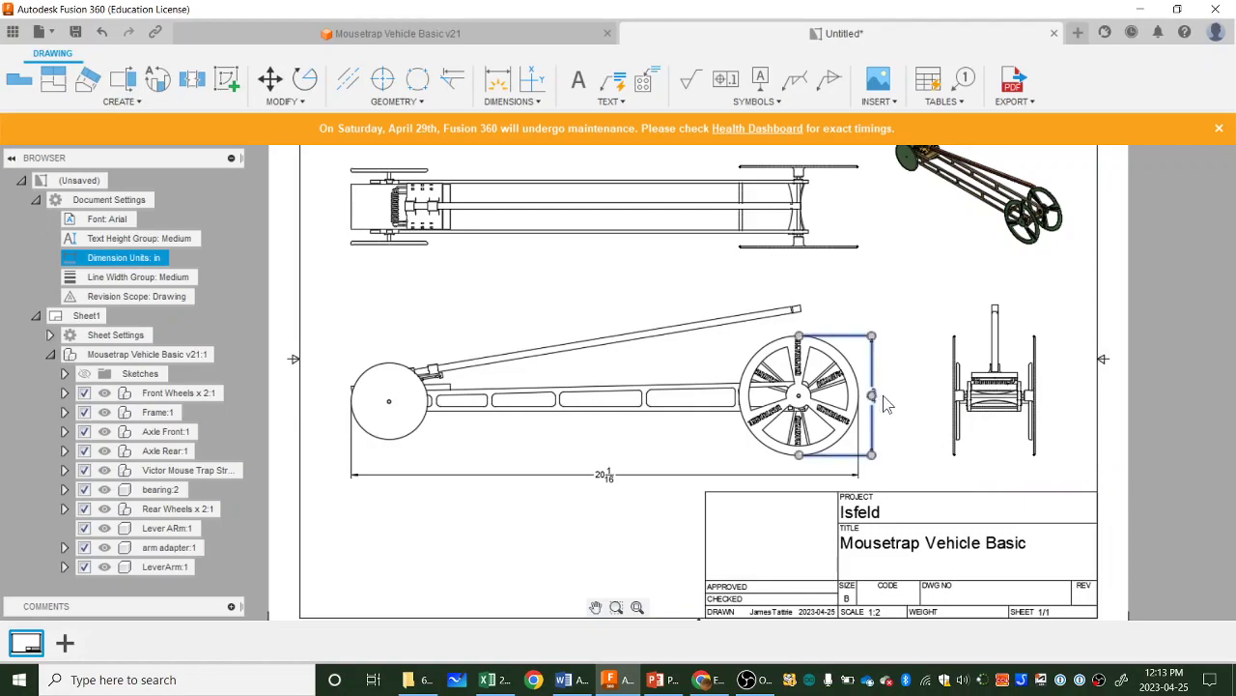
pyautogui.moveTo(872, 397)
pyautogui.mouseDown()
pyautogui.moveTo(888, 413)
pyautogui.moveTo(882, 405)
pyautogui.mouseUp()
pyautogui.click(918, 432)
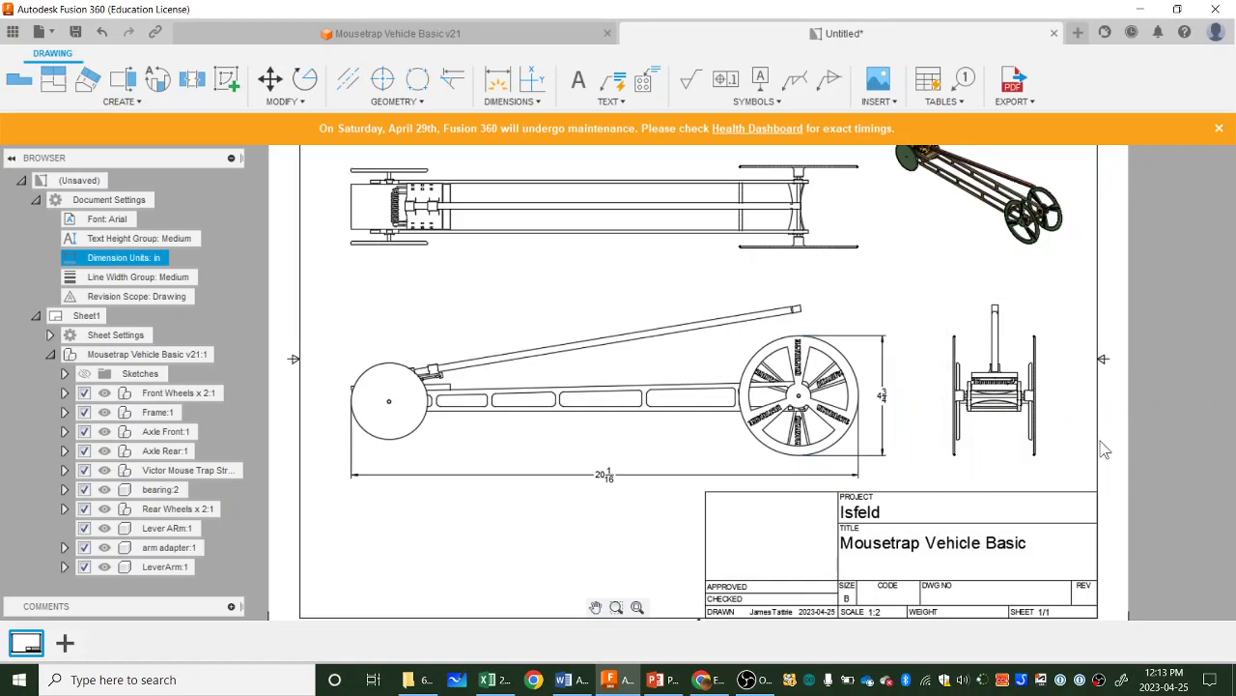
# Step: Start a linear dimension, picking a rear-view wheel end as the first point
pyautogui.click(513, 101)
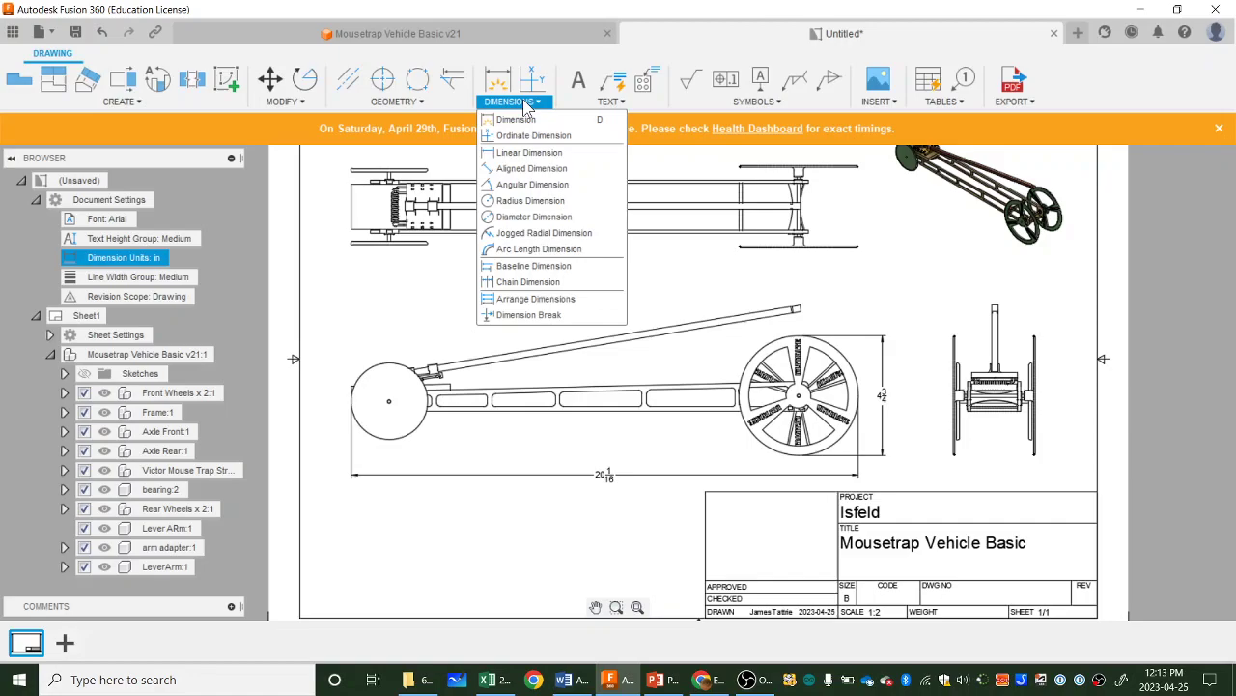
pyautogui.click(526, 153)
pyautogui.scroll(4, 978, 468)
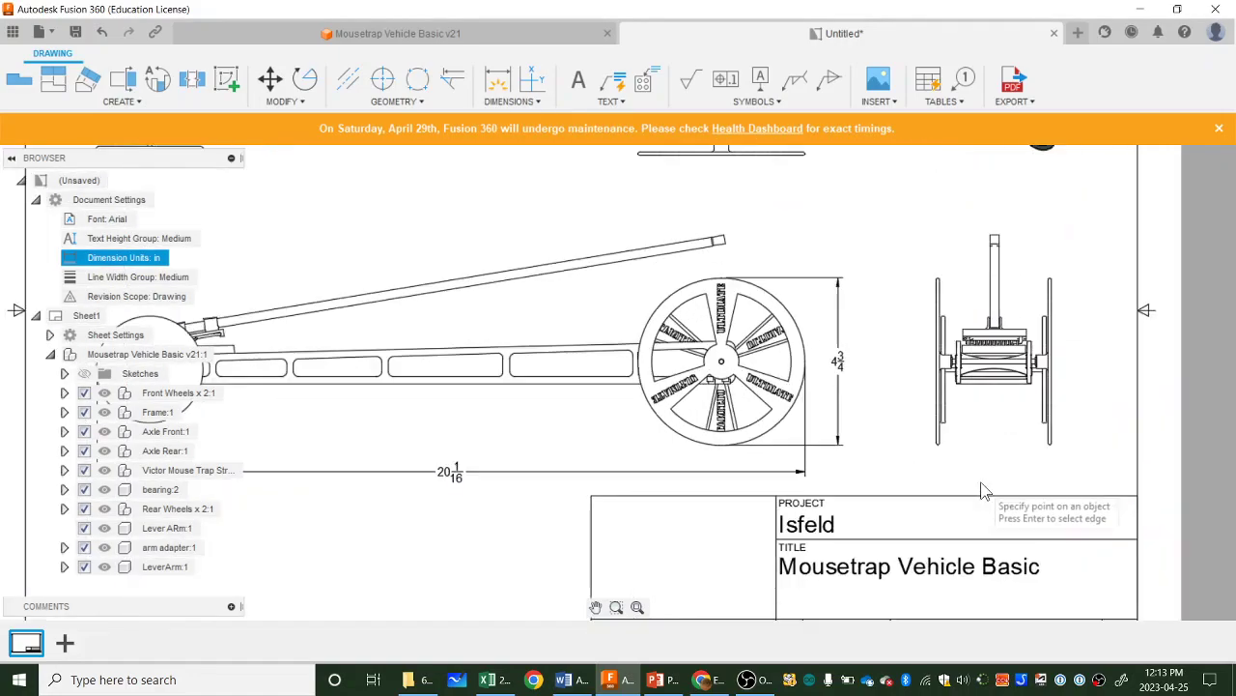
pyautogui.scroll(2, 977, 468)
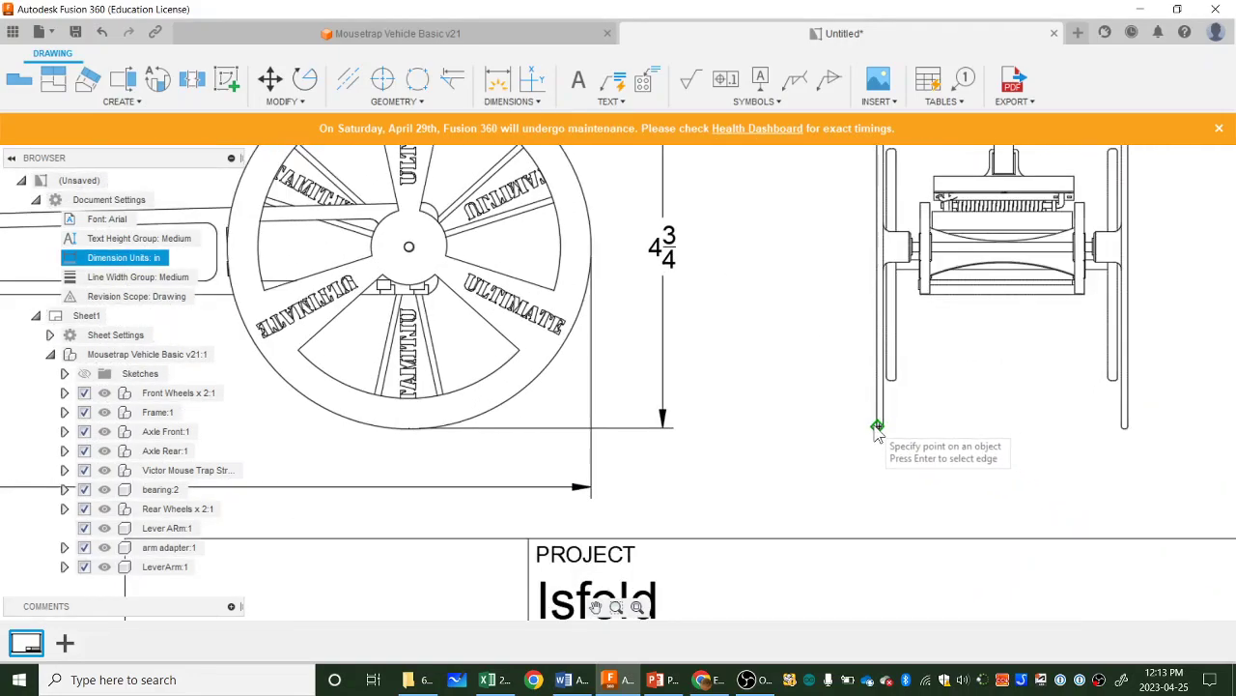
pyautogui.click(876, 427)
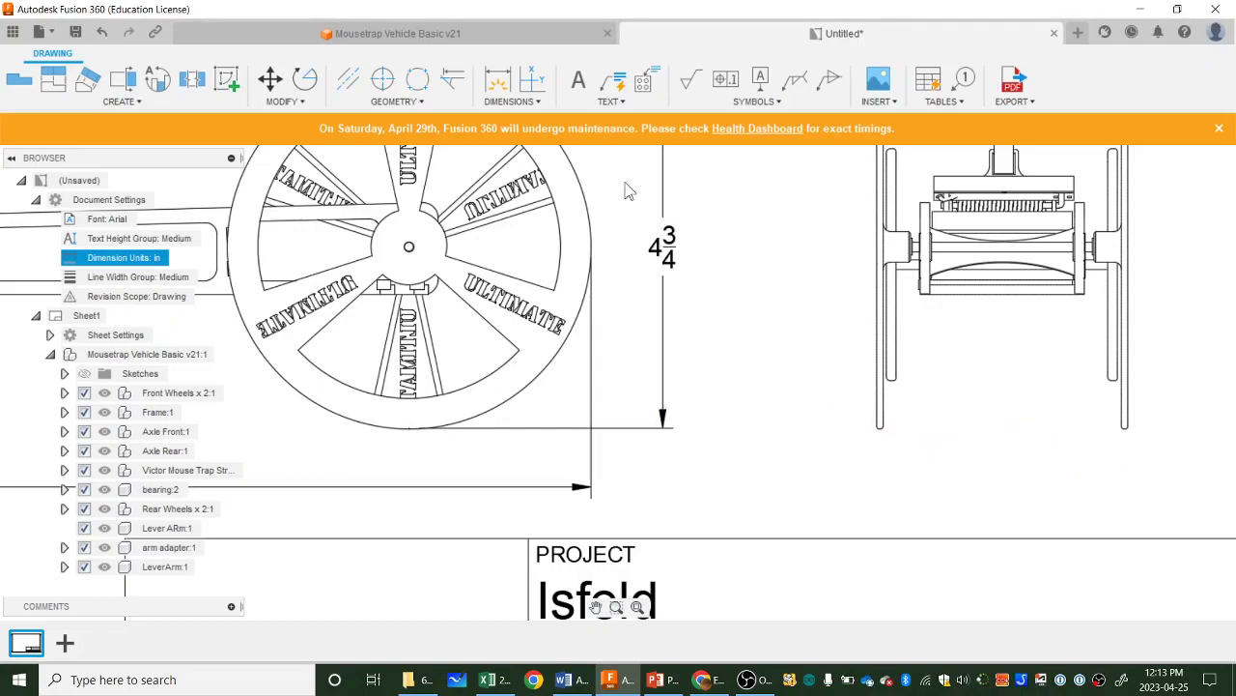
# Step: Use an aligned dimension across both rear-view wheel bottoms, placing the 3 1/4 width below
pyautogui.click(512, 102)
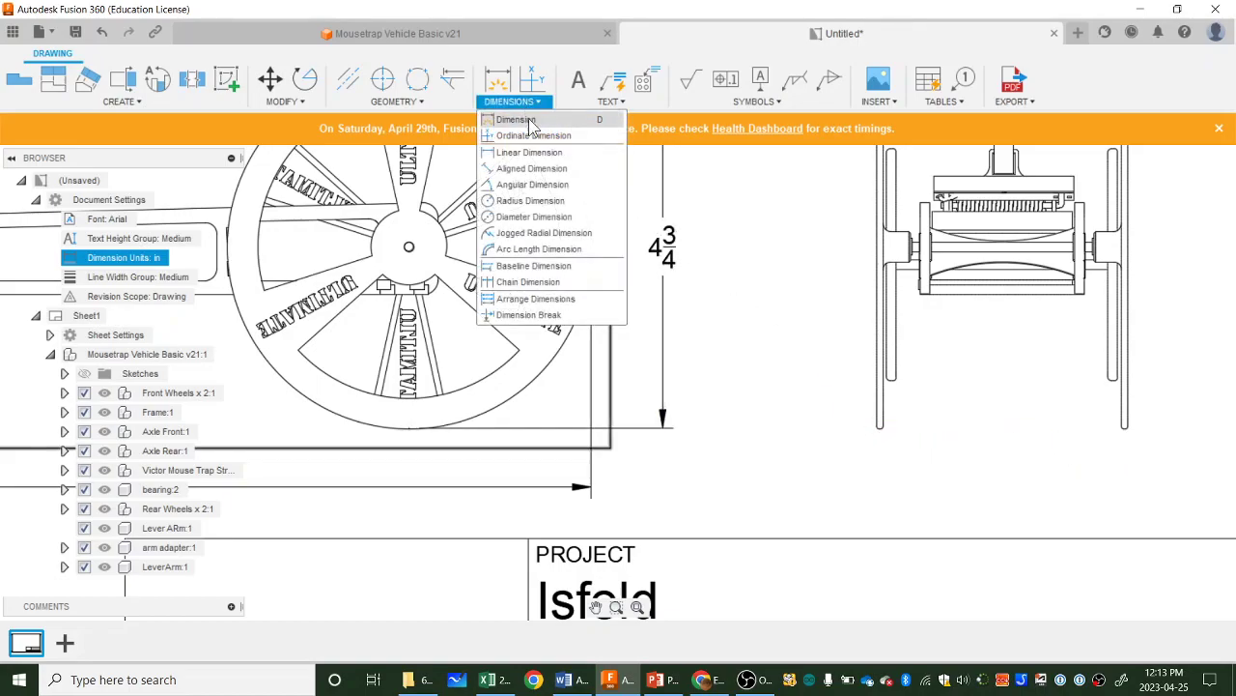
pyautogui.click(544, 170)
pyautogui.scroll(-2, 1038, 420)
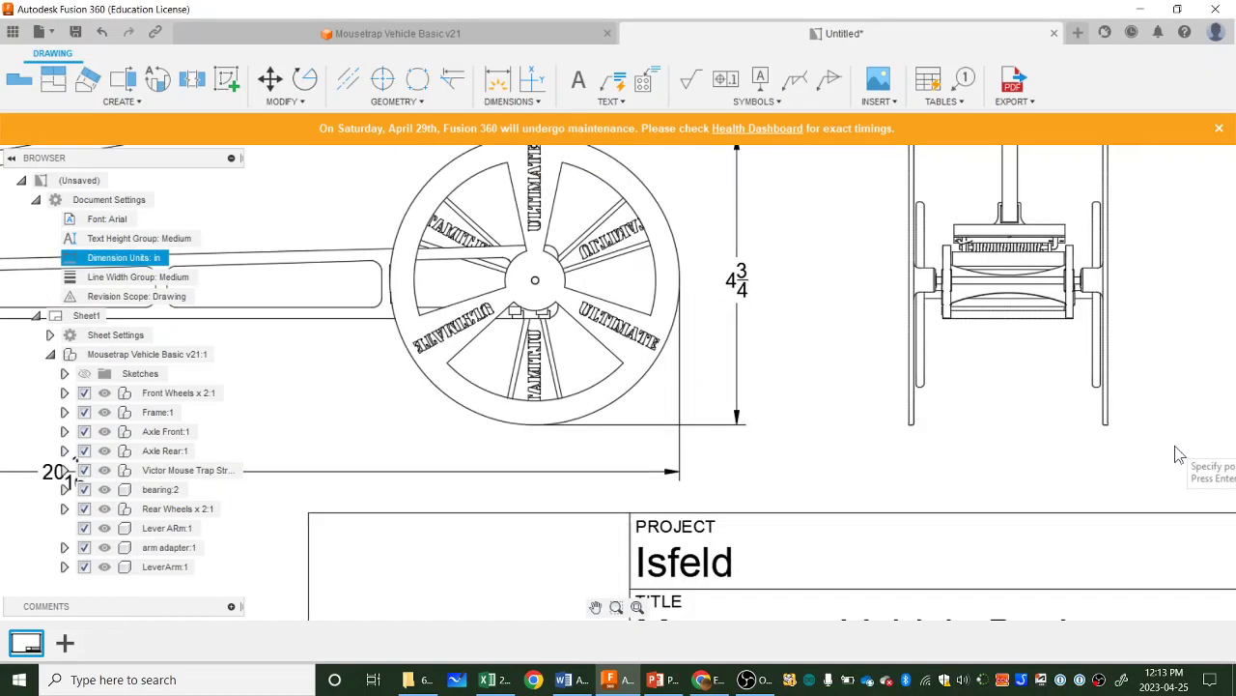
pyautogui.scroll(5, 1160, 444)
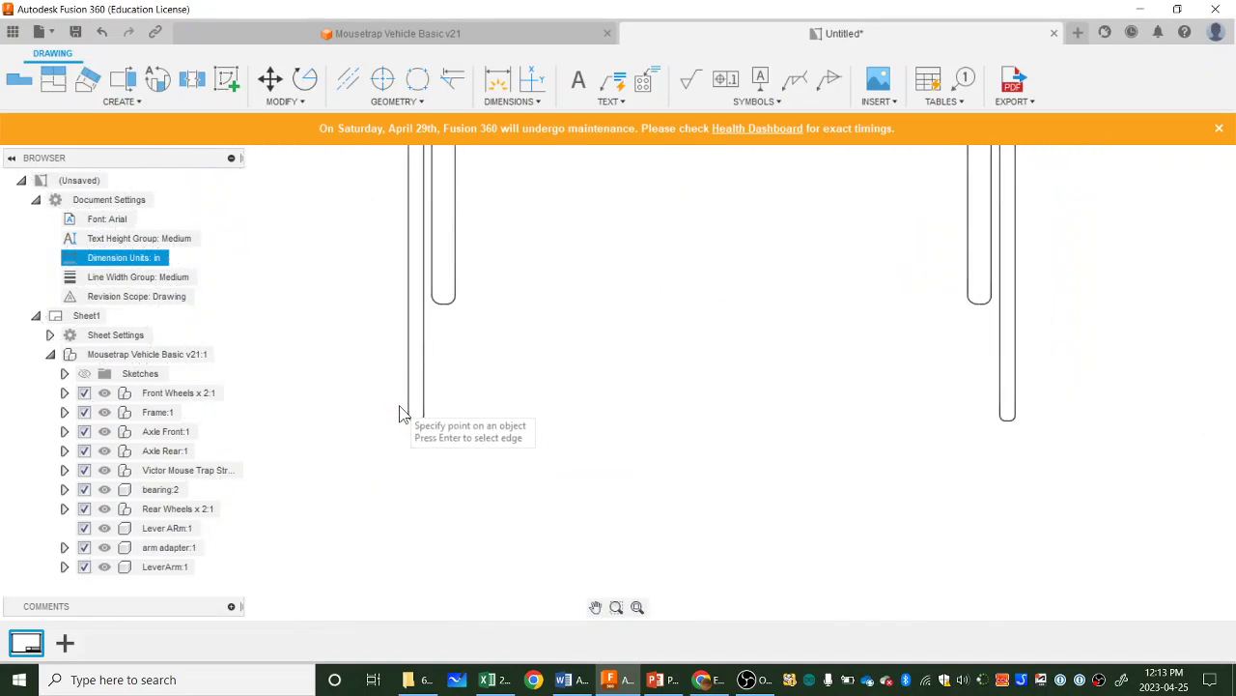
pyautogui.click(409, 415)
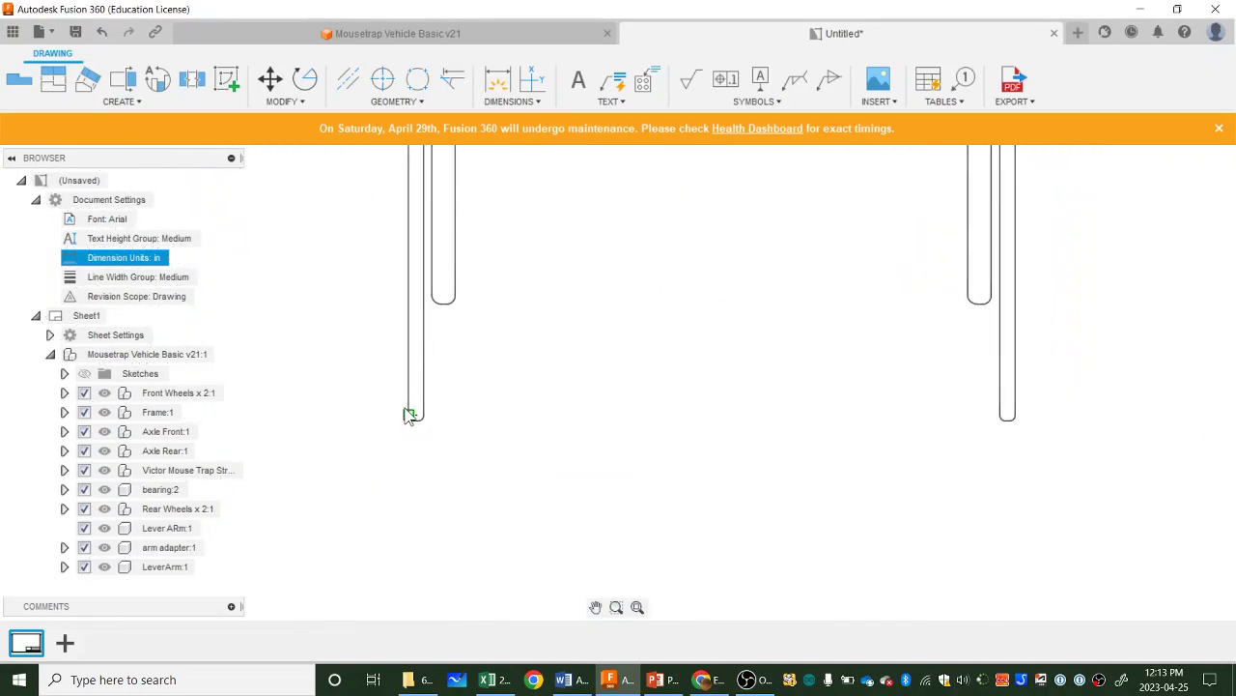
pyautogui.click(1012, 414)
pyautogui.scroll(-1, 821, 471)
pyautogui.click(864, 542)
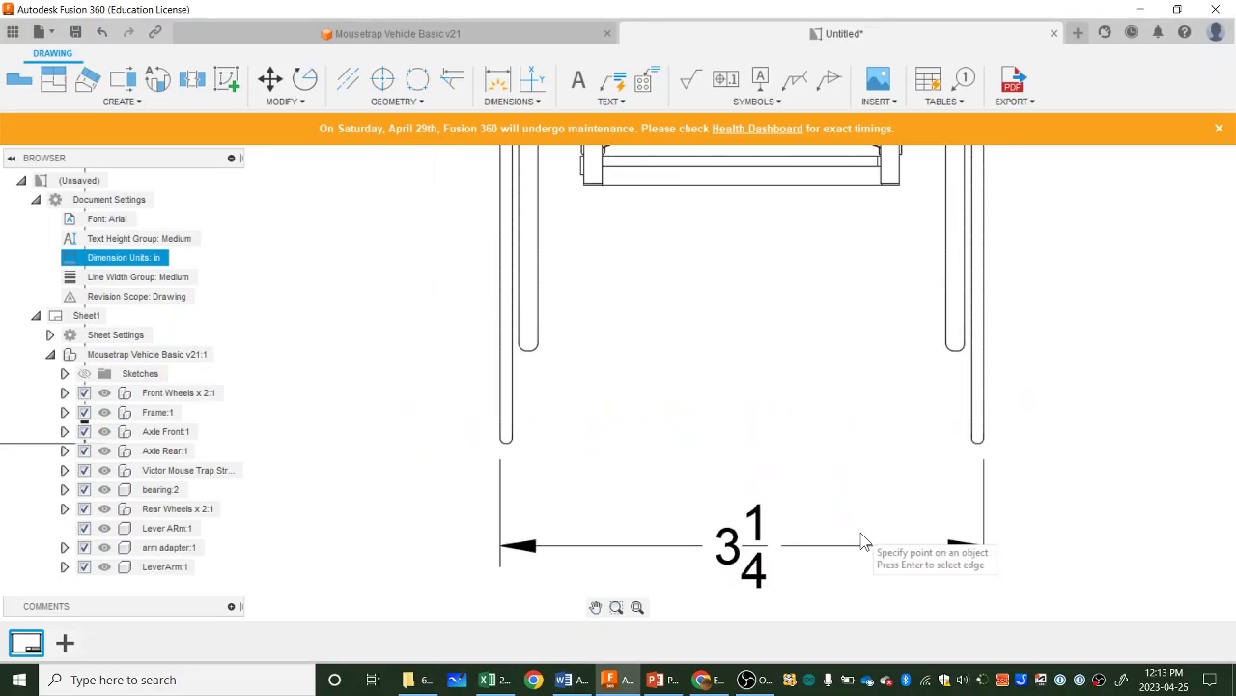
pyautogui.scroll(-3, 865, 542)
pyautogui.scroll(-1, 863, 541)
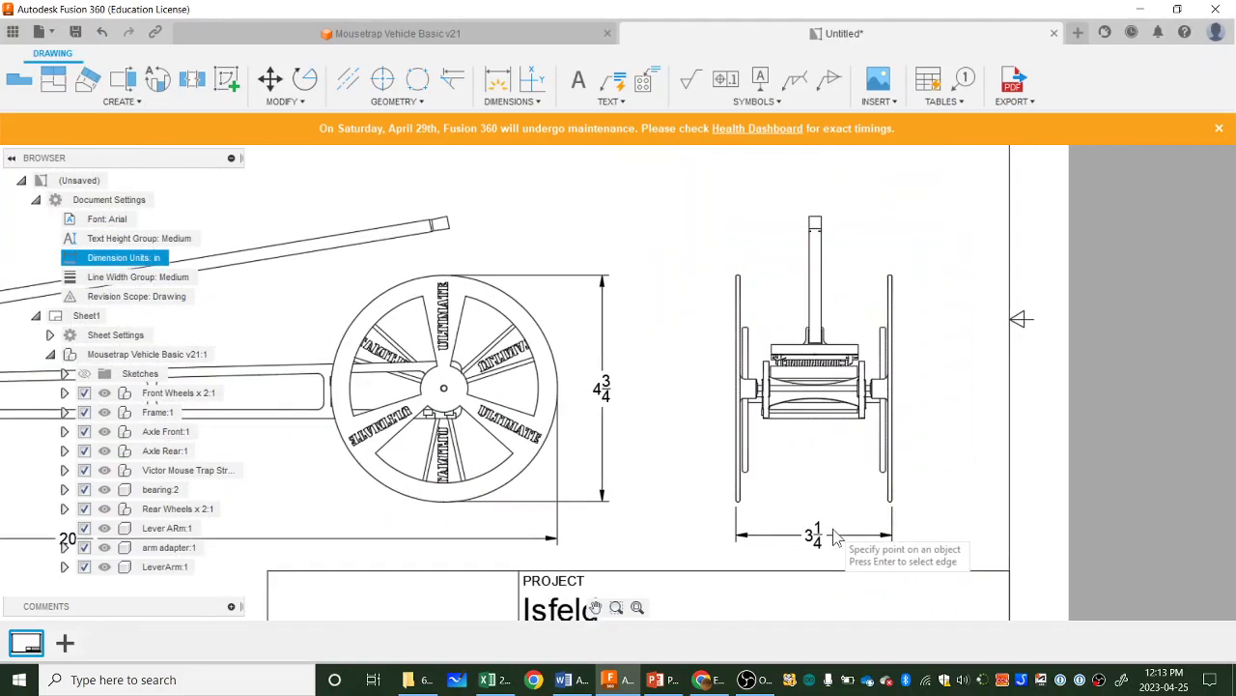
pyautogui.scroll(-4, 763, 537)
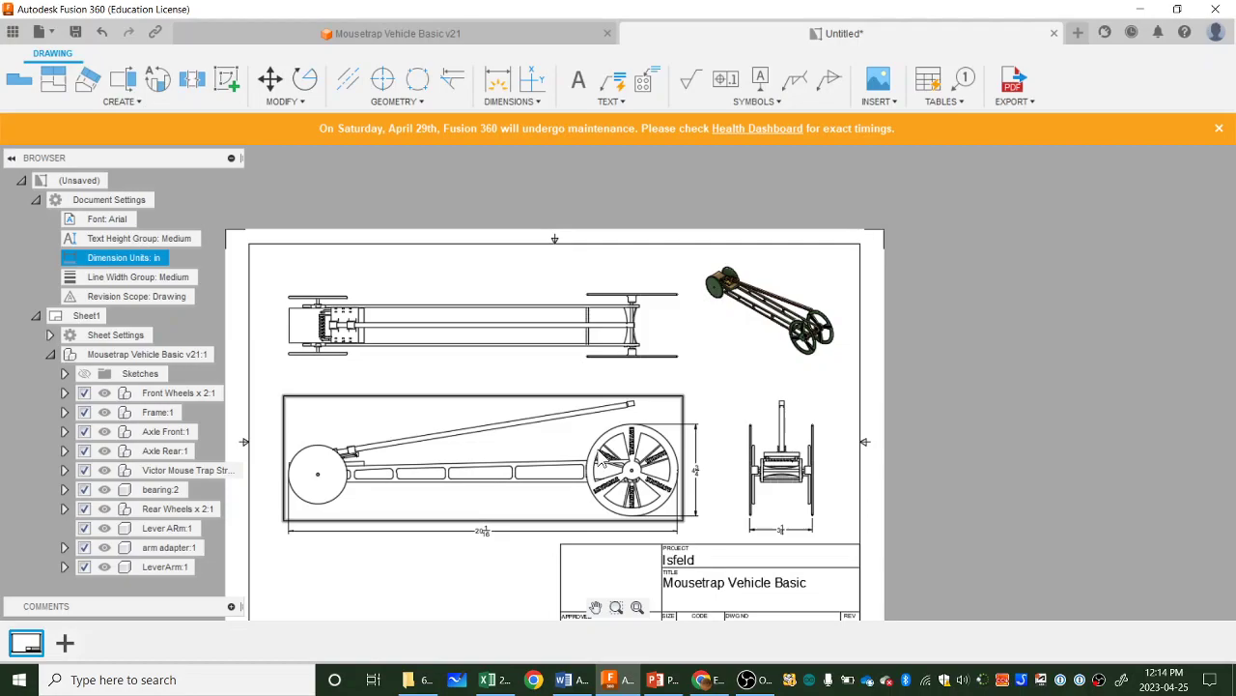
# Step: Set the side view's style to shaded and close the Drawing View panel
pyautogui.doubleClick(601, 464)
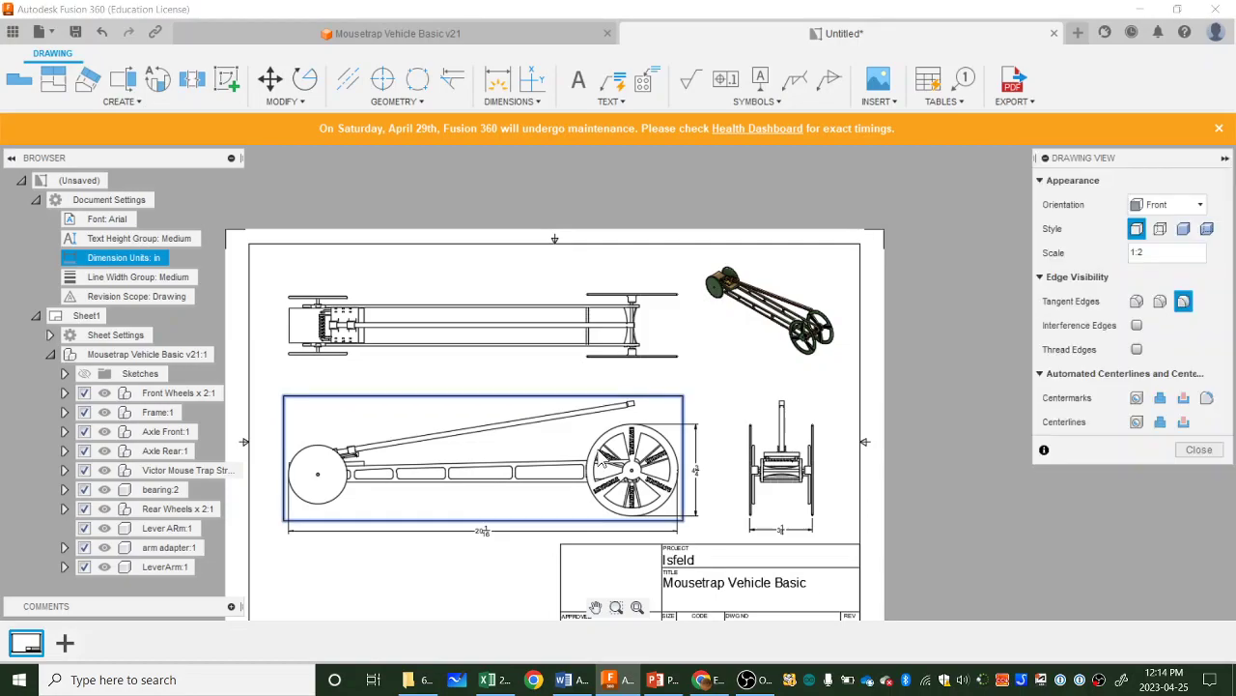
pyautogui.click(1206, 229)
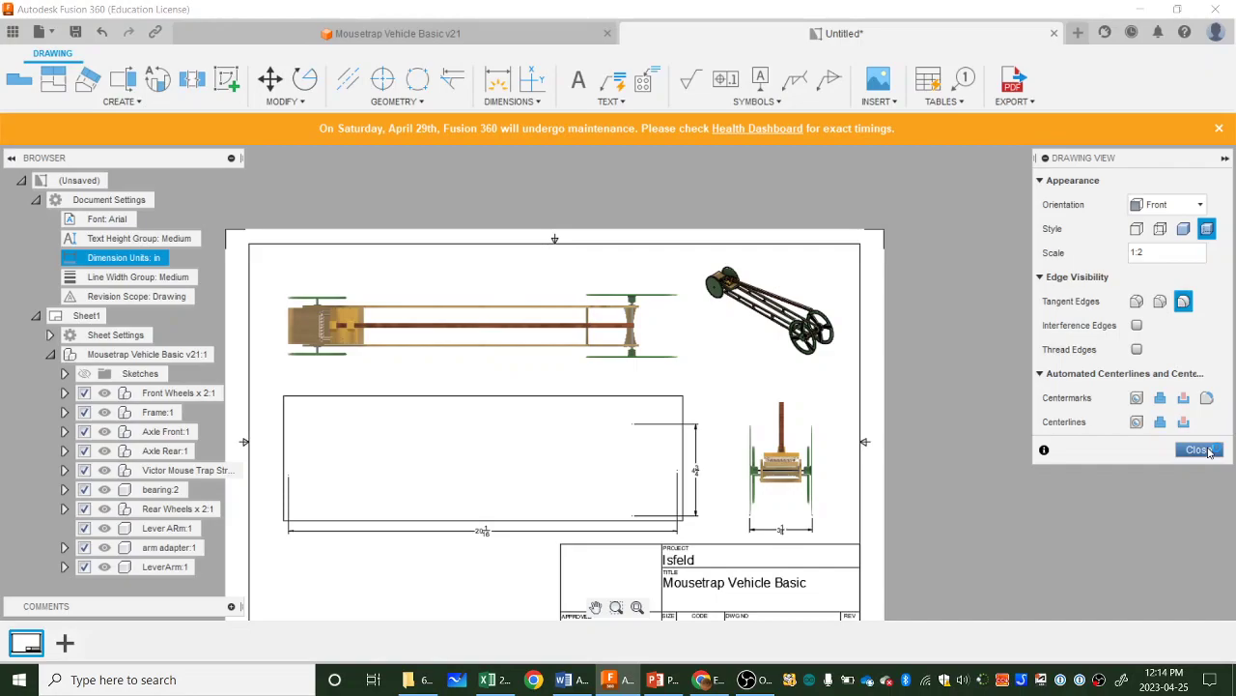
pyautogui.click(1207, 451)
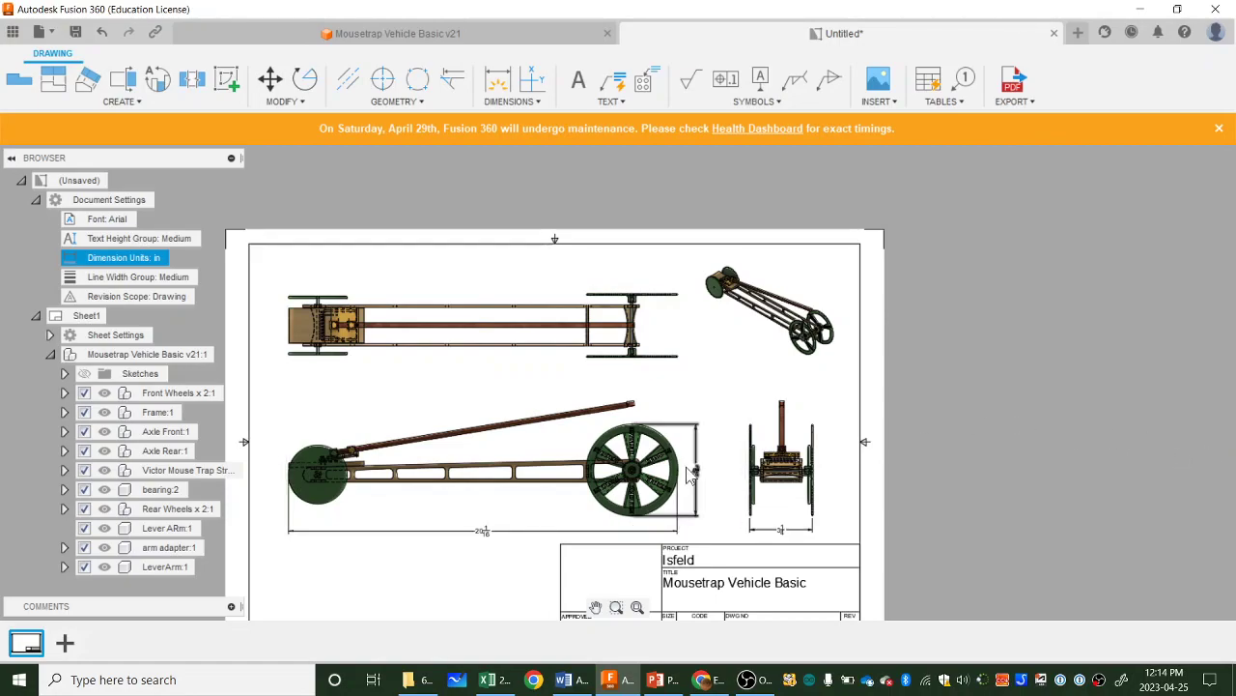
# Step: Expand Rear Wheels x 2:1 in the browser to show its two wheels
pyautogui.scroll(3, 621, 456)
pyautogui.scroll(3, 622, 456)
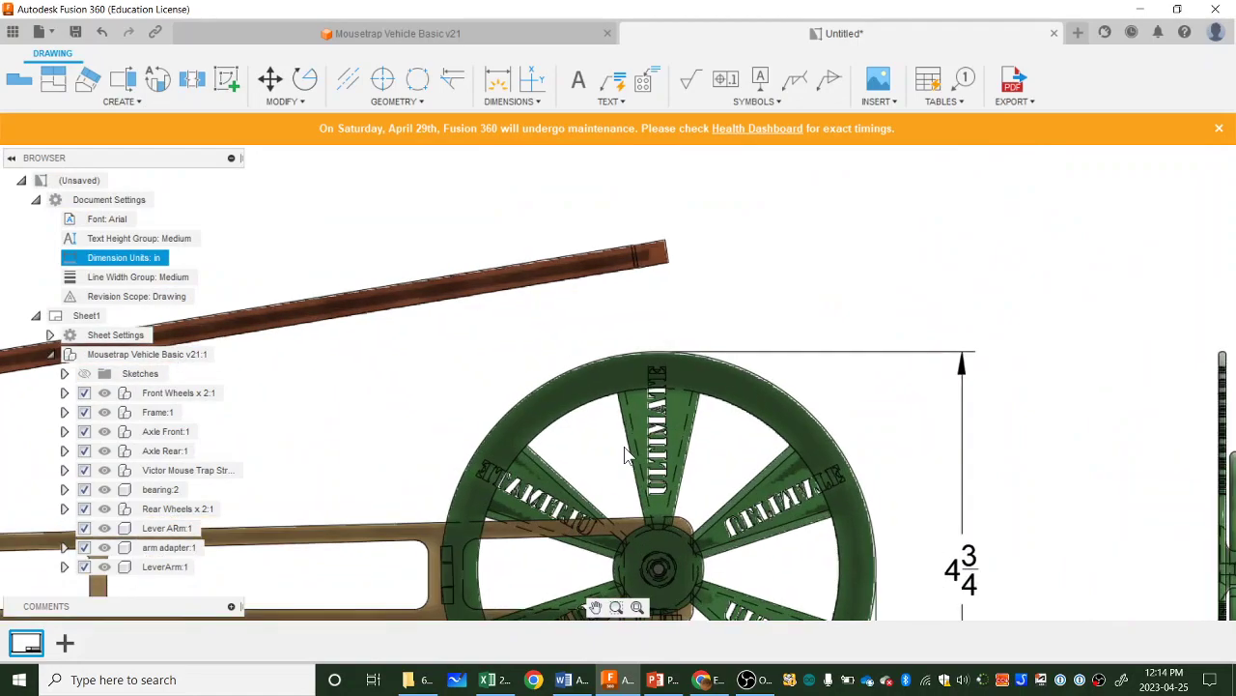
pyautogui.scroll(-2, 591, 494)
pyautogui.scroll(-2, 593, 496)
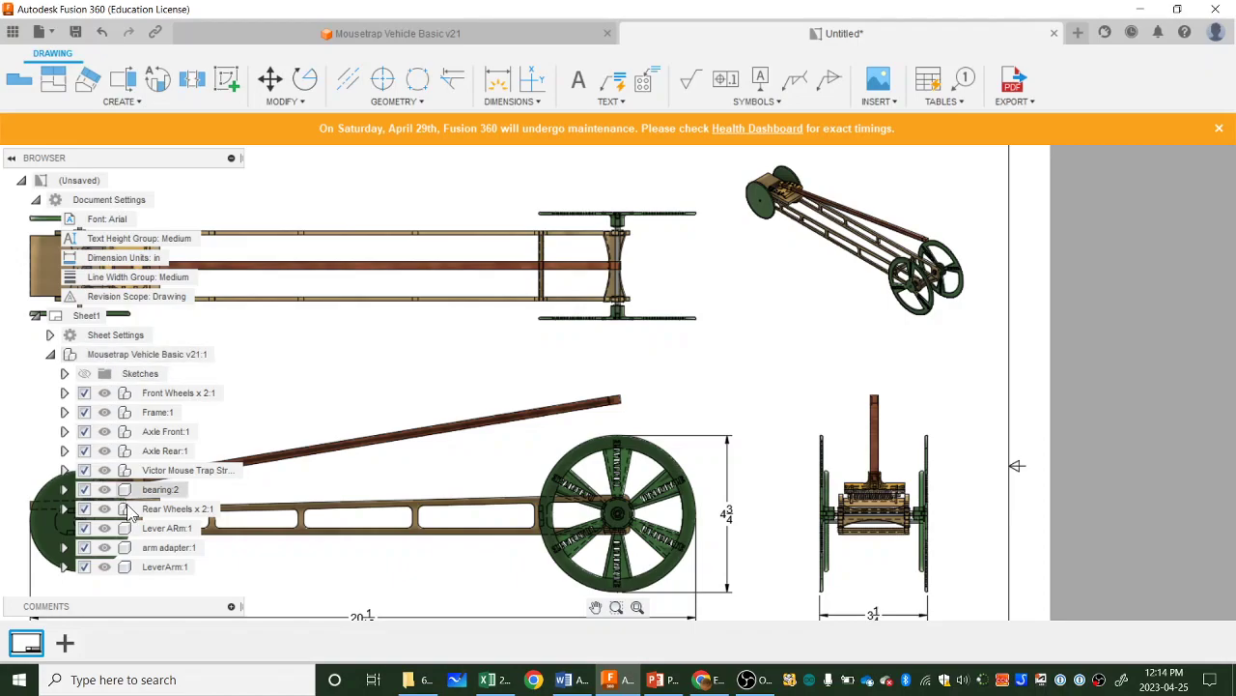
pyautogui.click(64, 512)
# Step: Suppress Rear Wheels:2 in the drawing, then unsuppress it again
pyautogui.scroll(-1, 82, 529)
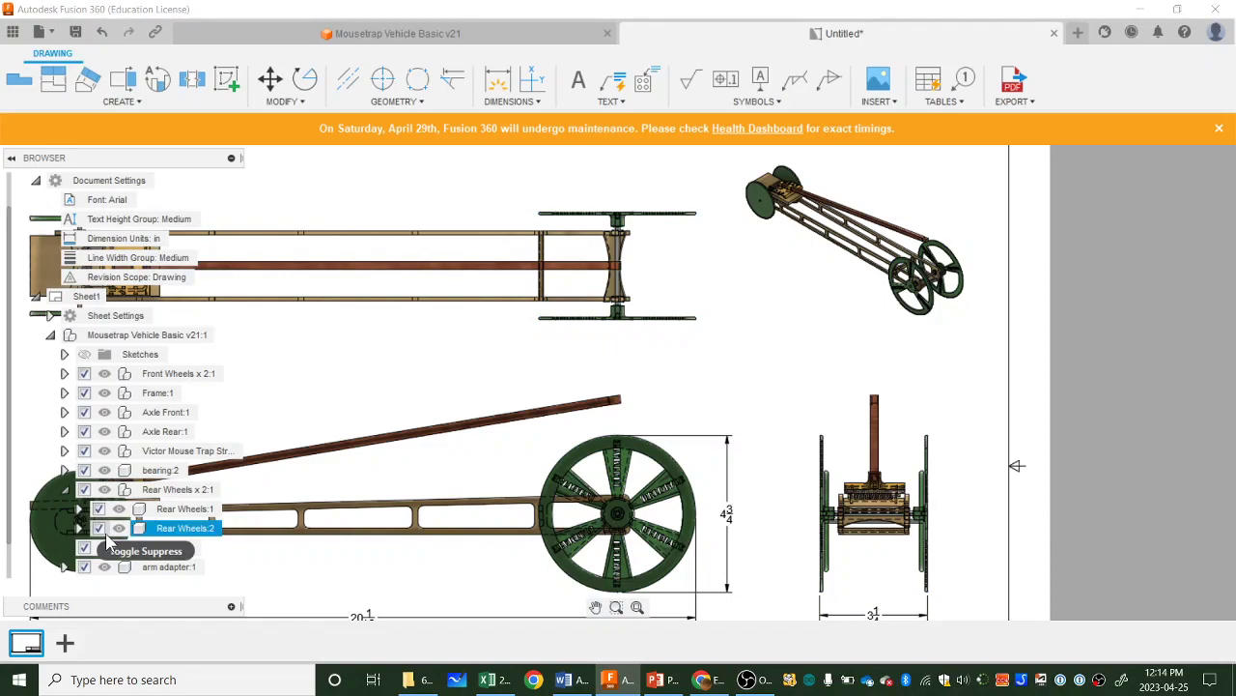
pyautogui.click(99, 528)
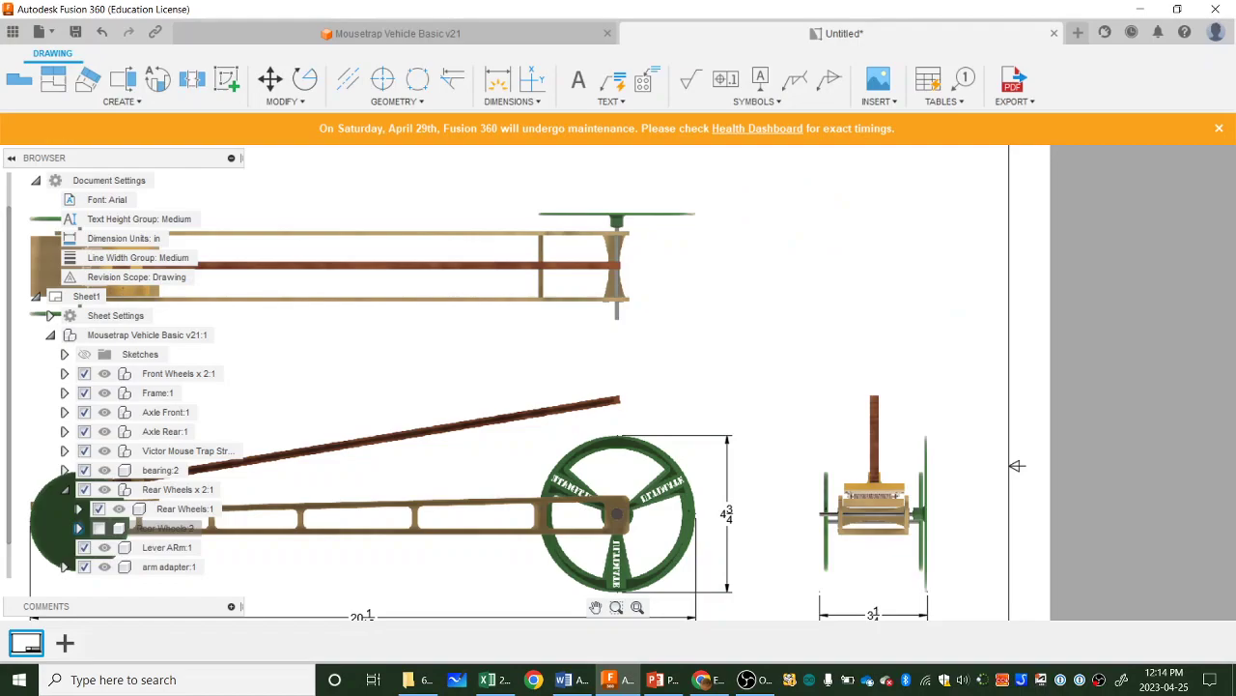
pyautogui.click(100, 528)
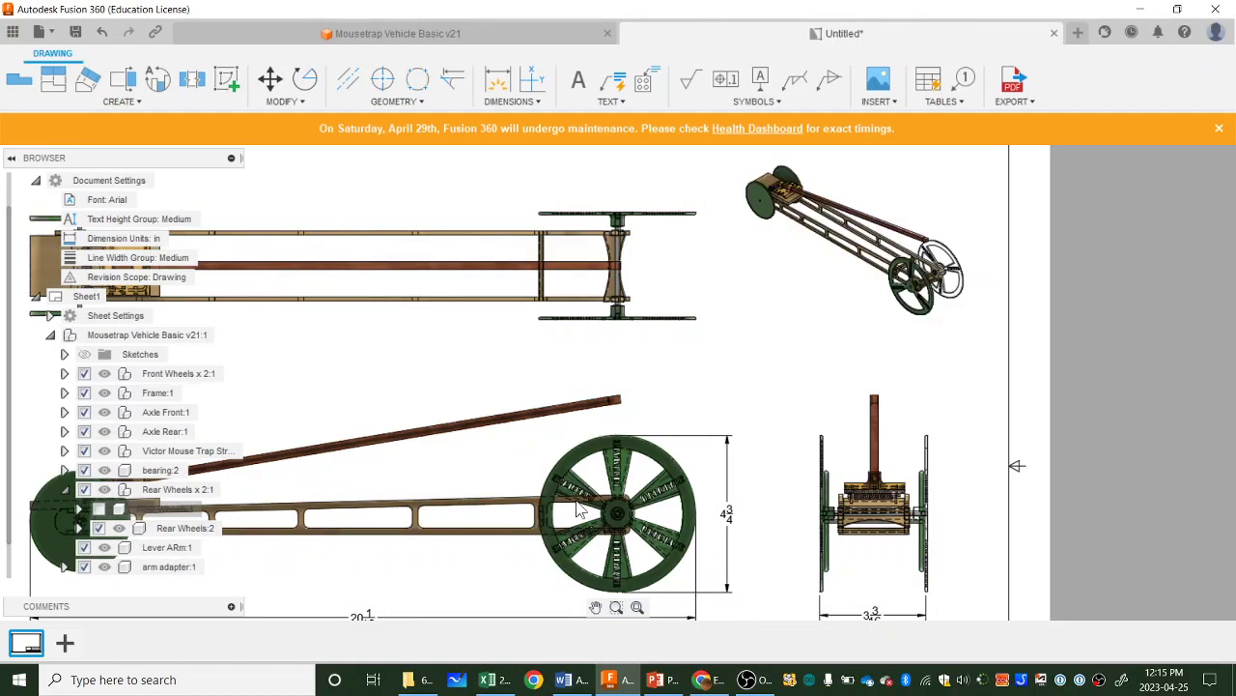
pyautogui.scroll(5, 577, 510)
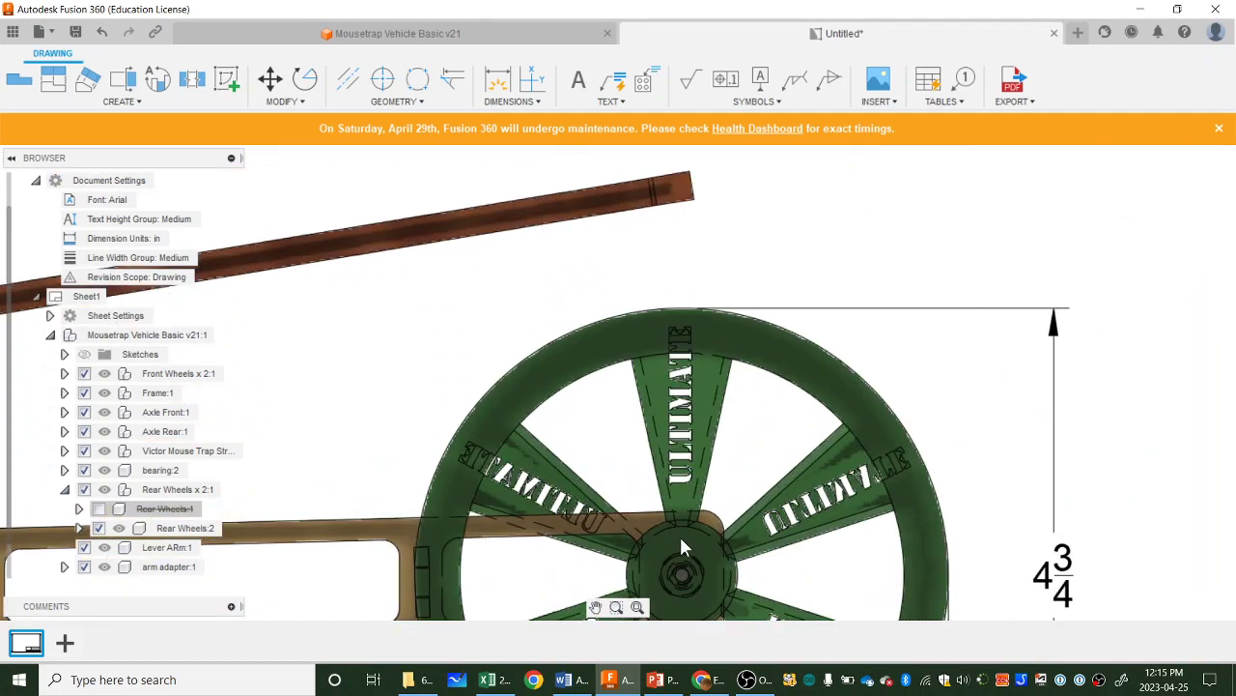
pyautogui.scroll(-4, 680, 541)
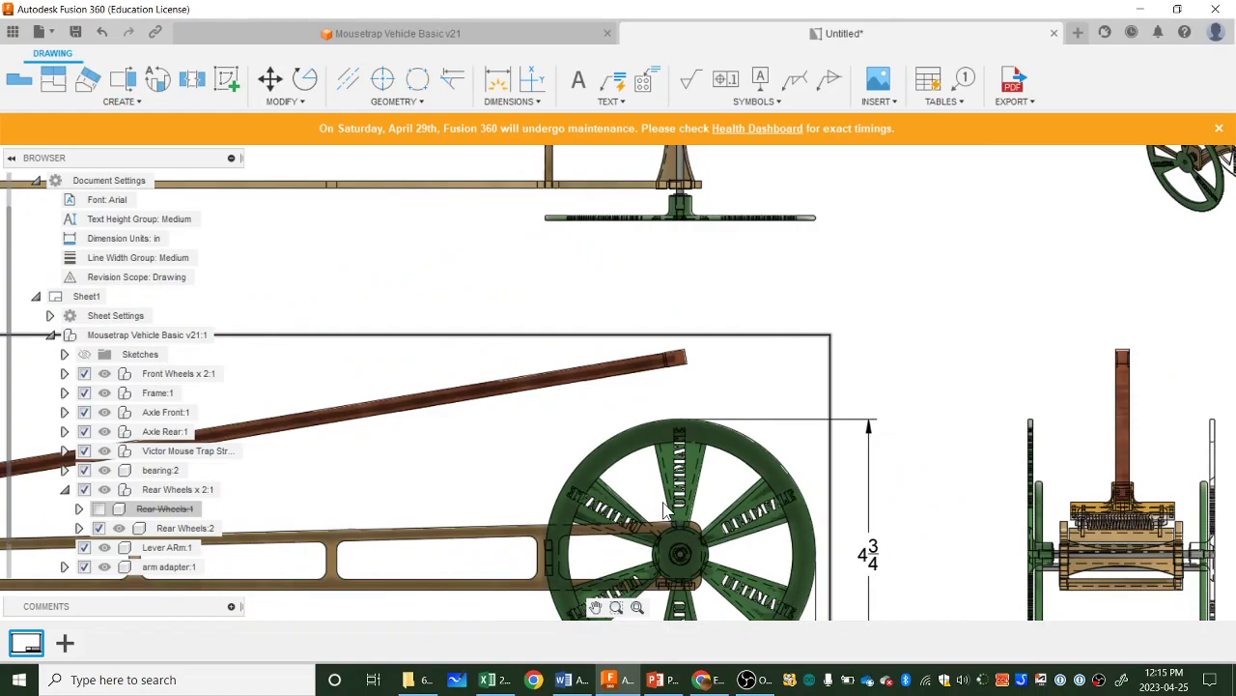
pyautogui.scroll(-4, 664, 510)
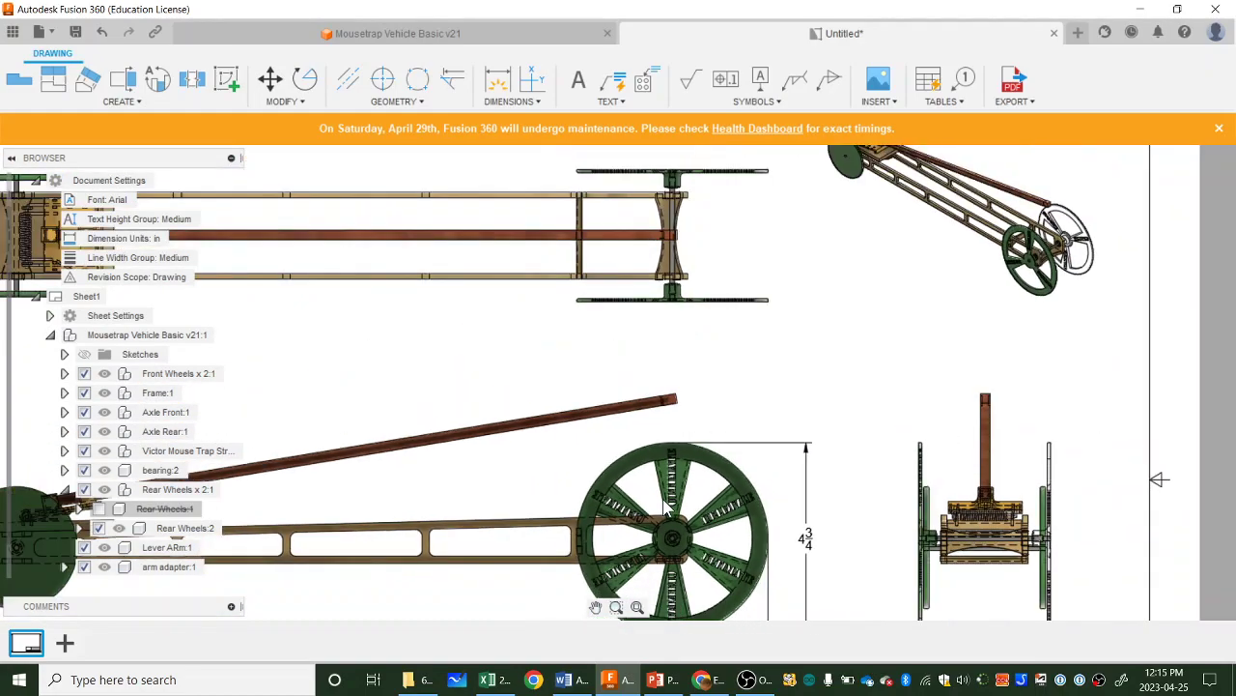
pyautogui.scroll(-1, 665, 510)
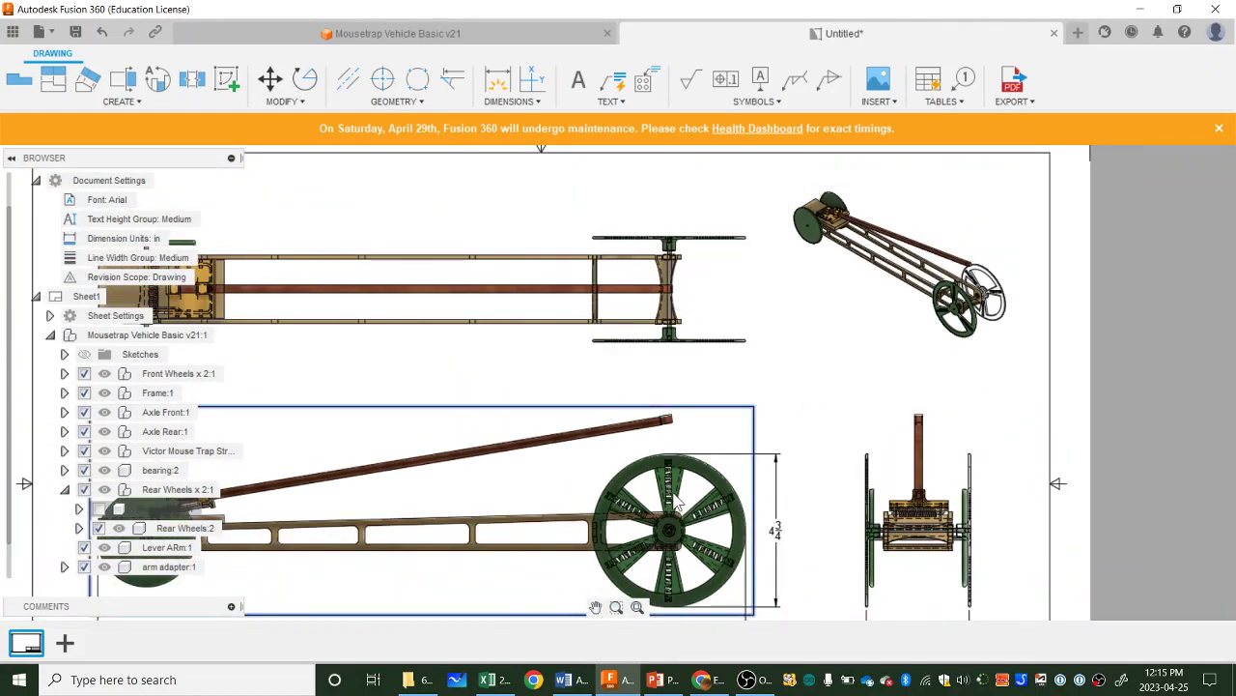
# Step: Try Visible Edges on the side view, revert to Shaded with Hidden Edges, and unsuppress Rear Wheels:1
pyautogui.doubleClick(678, 500)
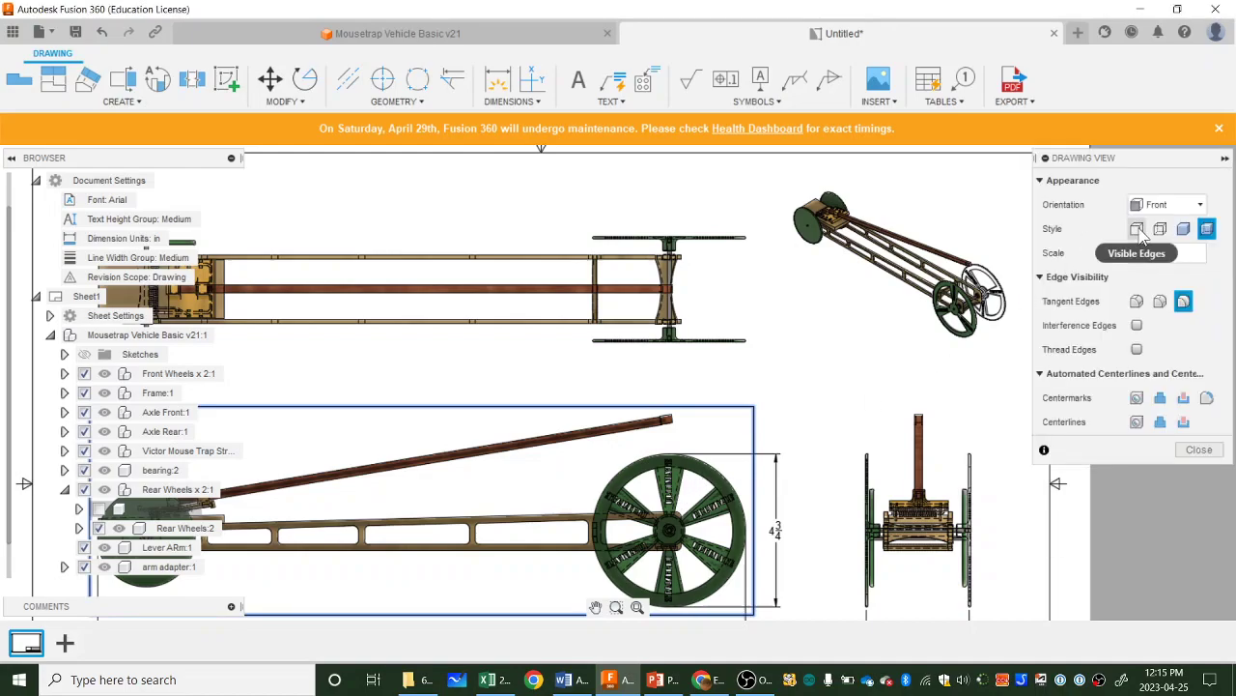
pyautogui.click(1139, 231)
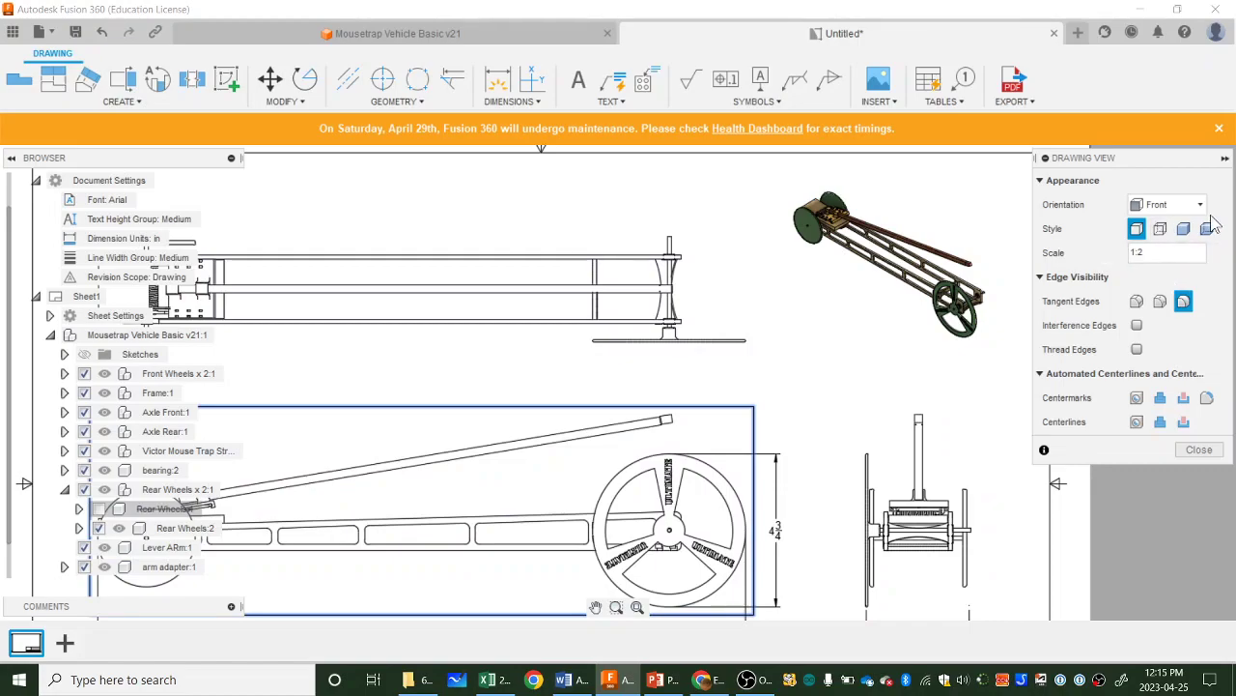
pyautogui.click(1208, 229)
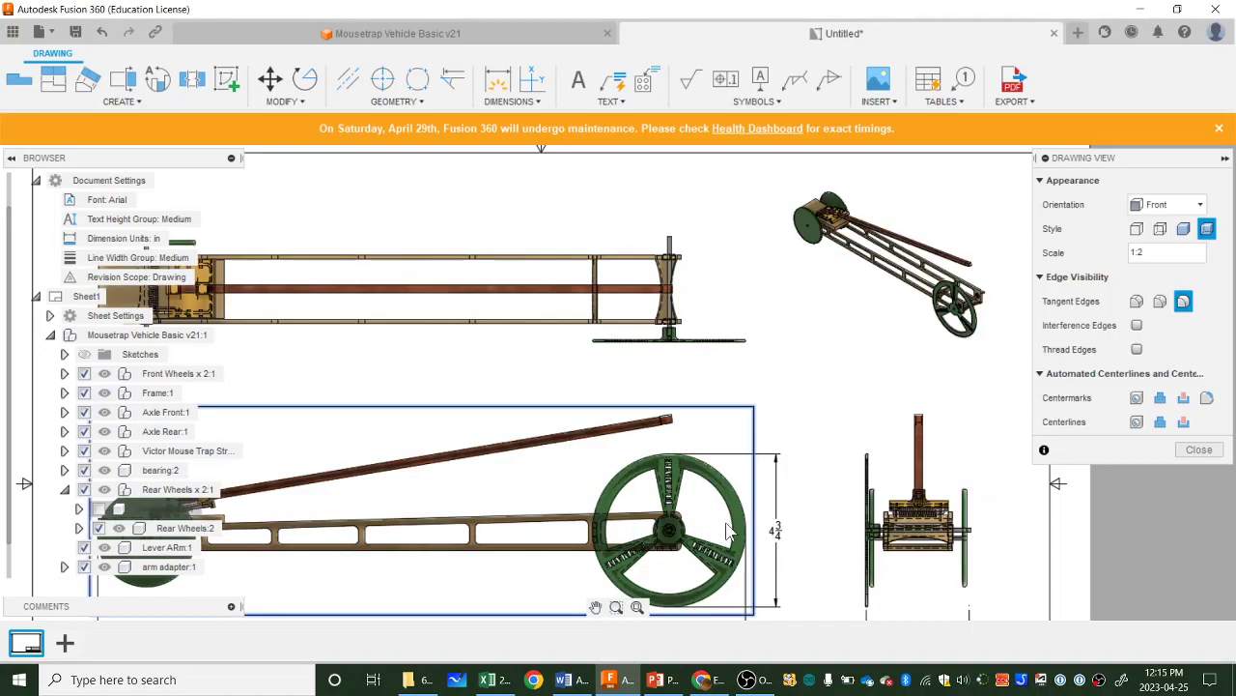
pyautogui.click(1217, 451)
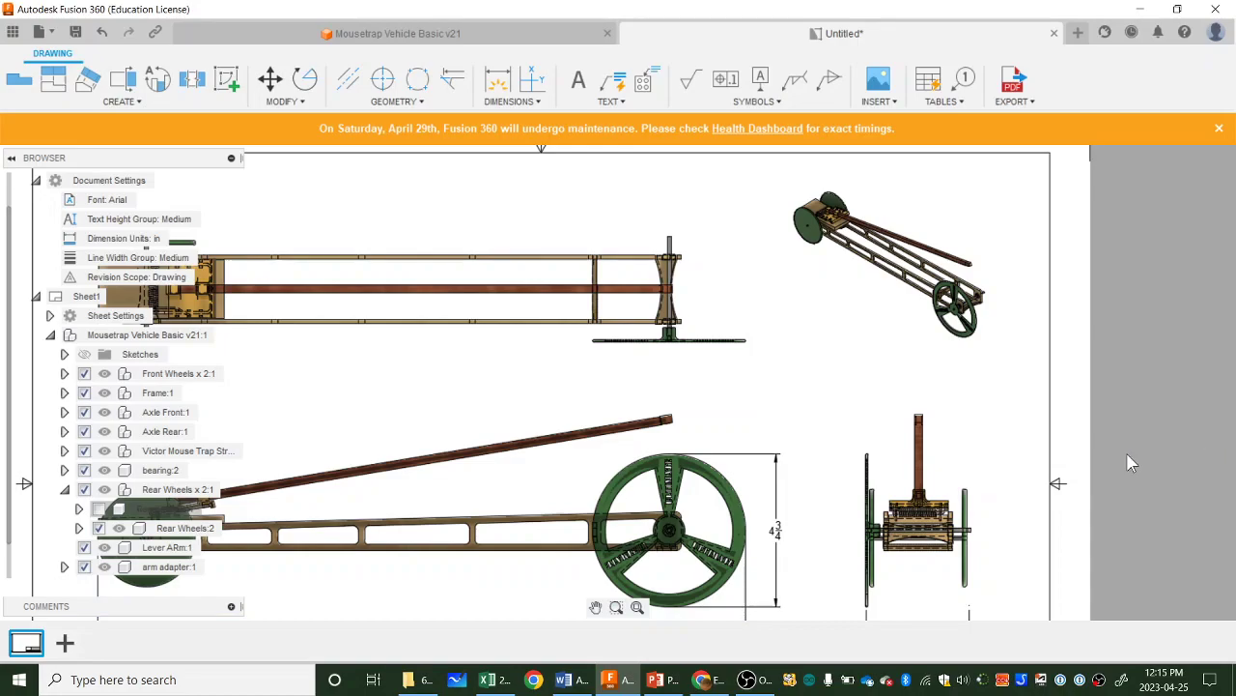
pyautogui.scroll(-1, 954, 452)
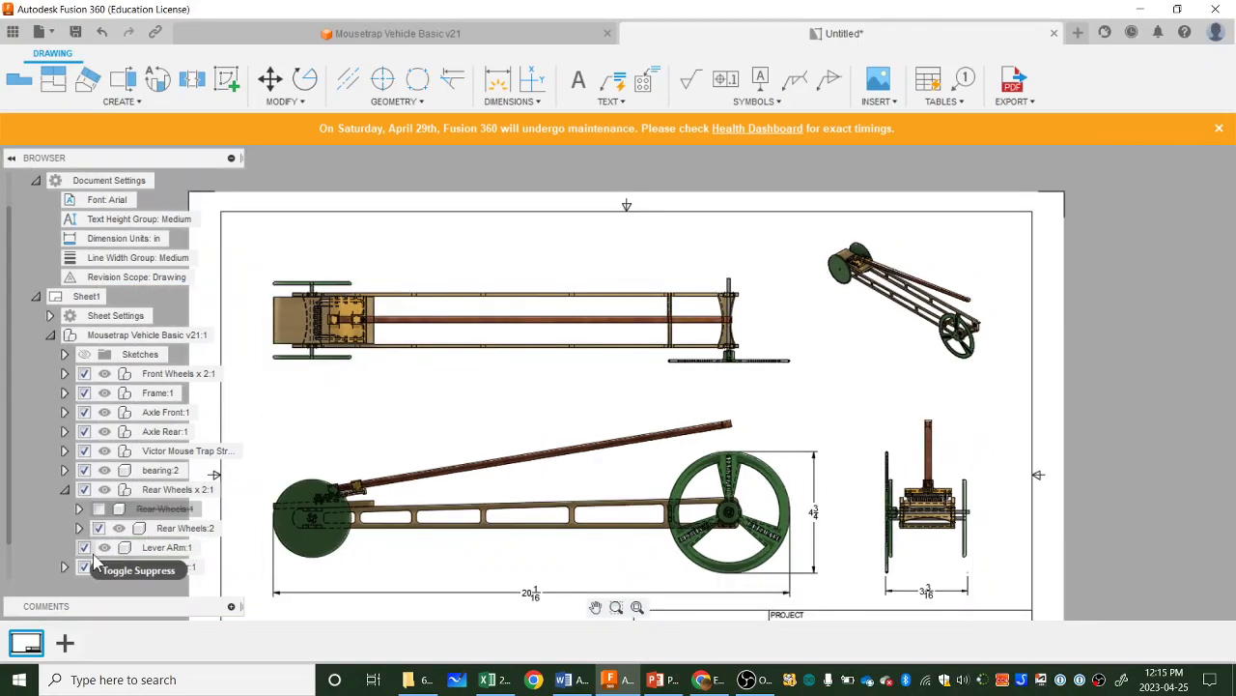
pyautogui.click(99, 509)
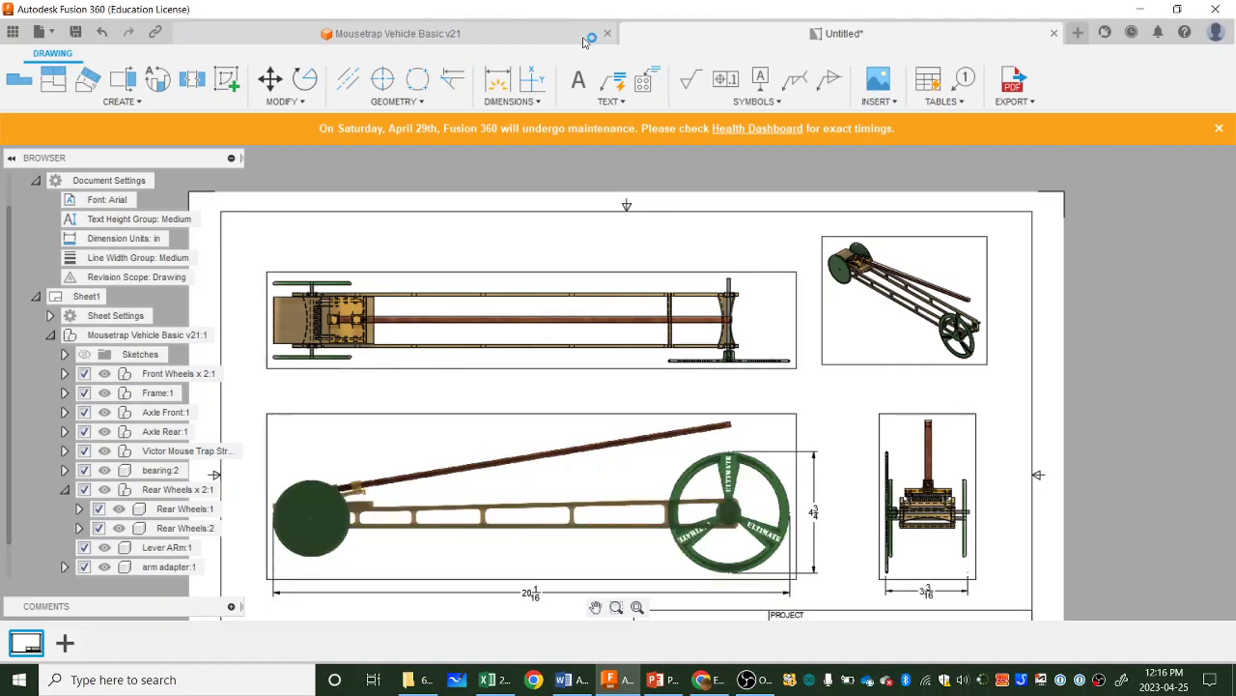
# Step: Switch to the Mousetrap Vehicle Basic v21 model and orient it to the front view
pyautogui.click(521, 33)
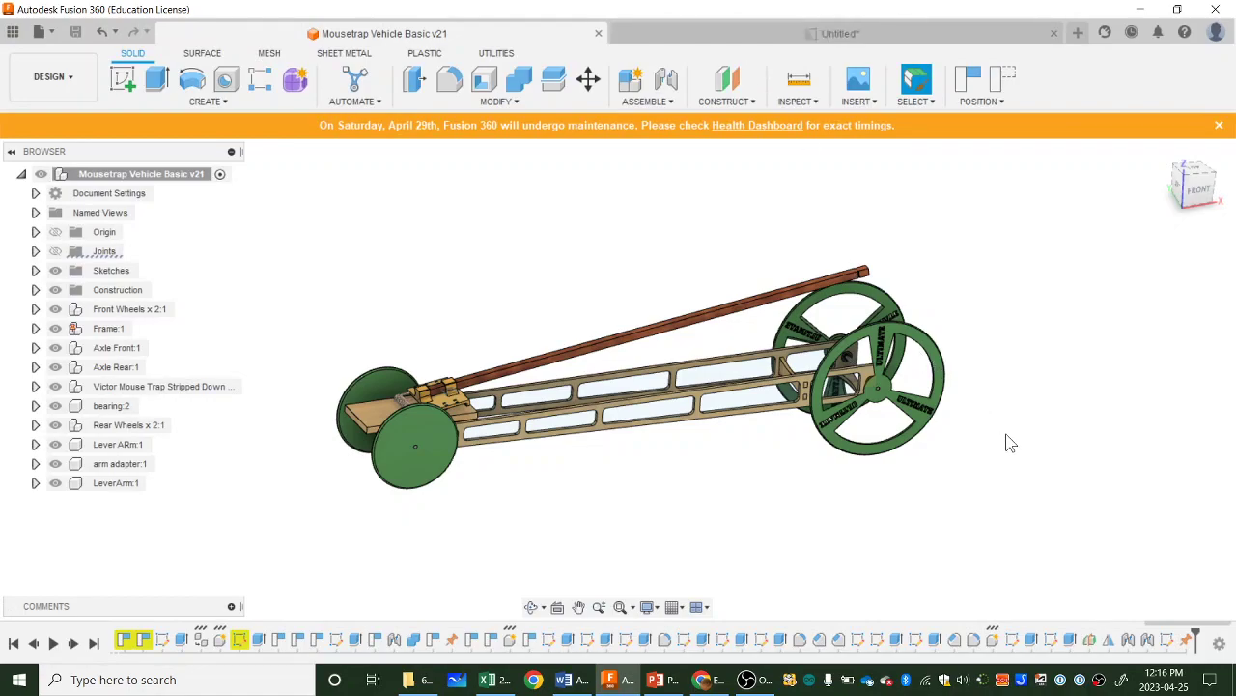
pyautogui.keyDown('shift'); pyautogui.moveTo(998, 464); pyautogui.dragTo(932, 391, button='middle'); pyautogui.keyUp('shift')
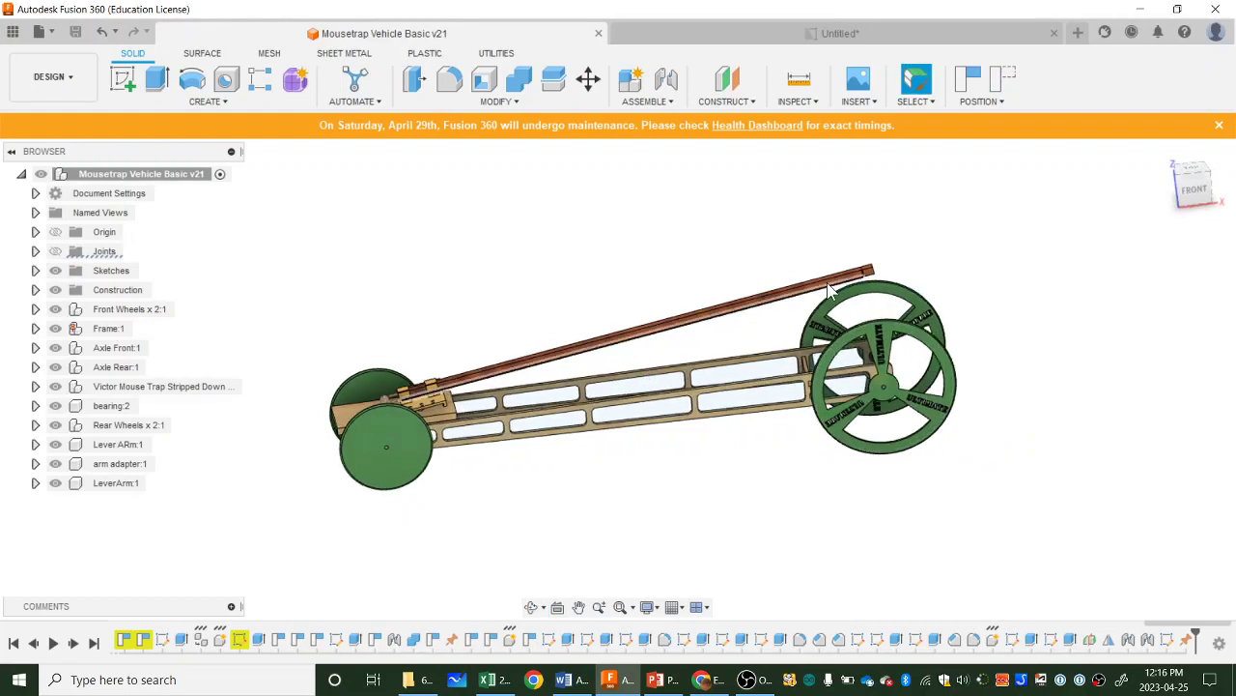
pyautogui.click(1194, 188)
pyautogui.keyDown('shift'); pyautogui.moveTo(992, 458); pyautogui.dragTo(986, 474, button='middle'); pyautogui.keyUp('shift')
pyautogui.click(969, 467)
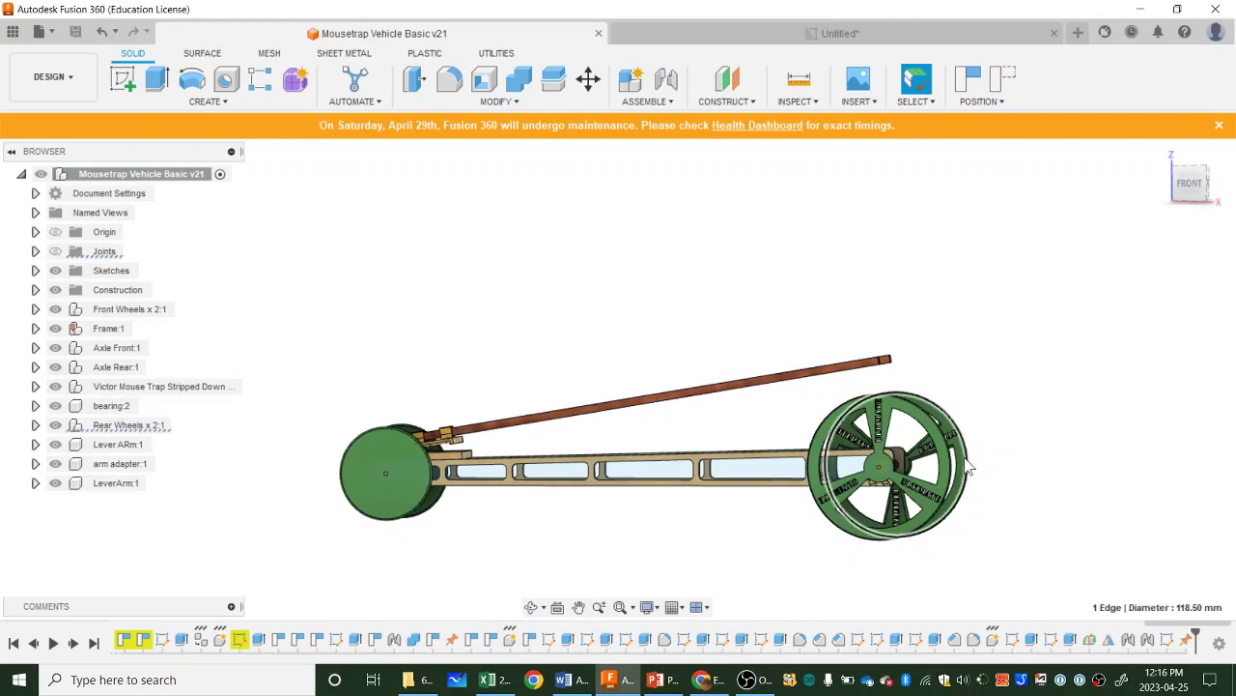
# Step: Start a Move on Rear Wheels:1, rotate it about -5 degrees, then cancel
pyautogui.click(36, 425)
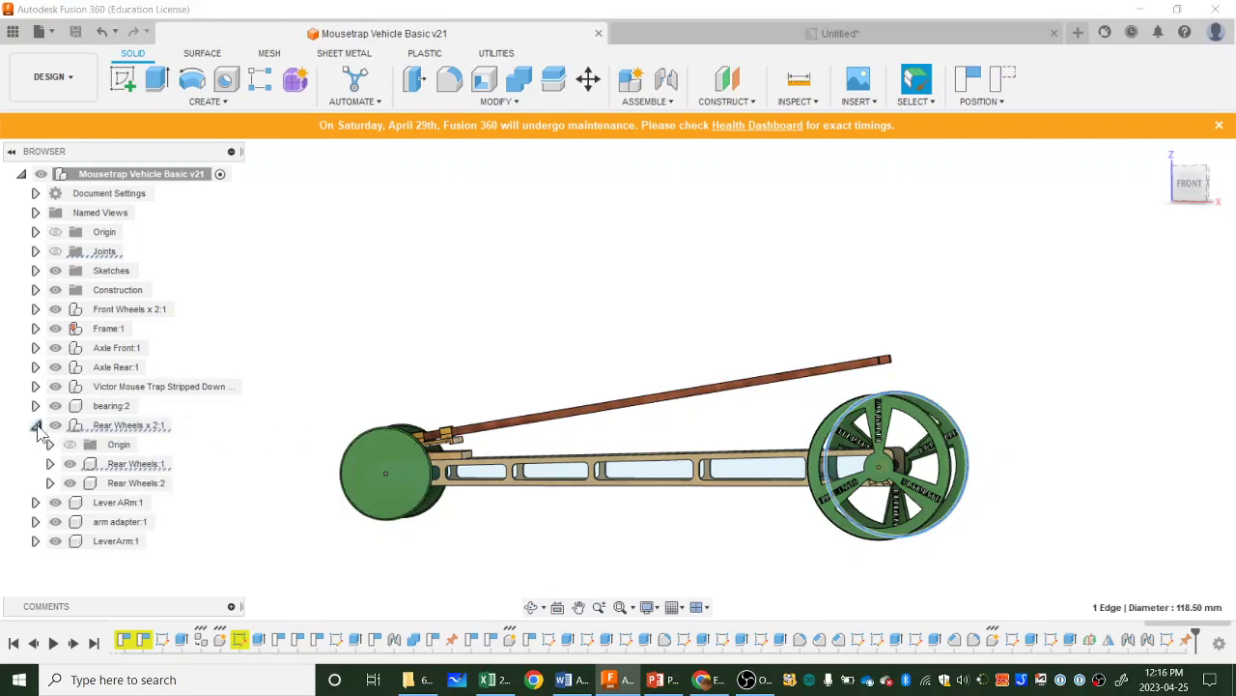
pyautogui.click(141, 466)
pyautogui.rightClick(155, 467)
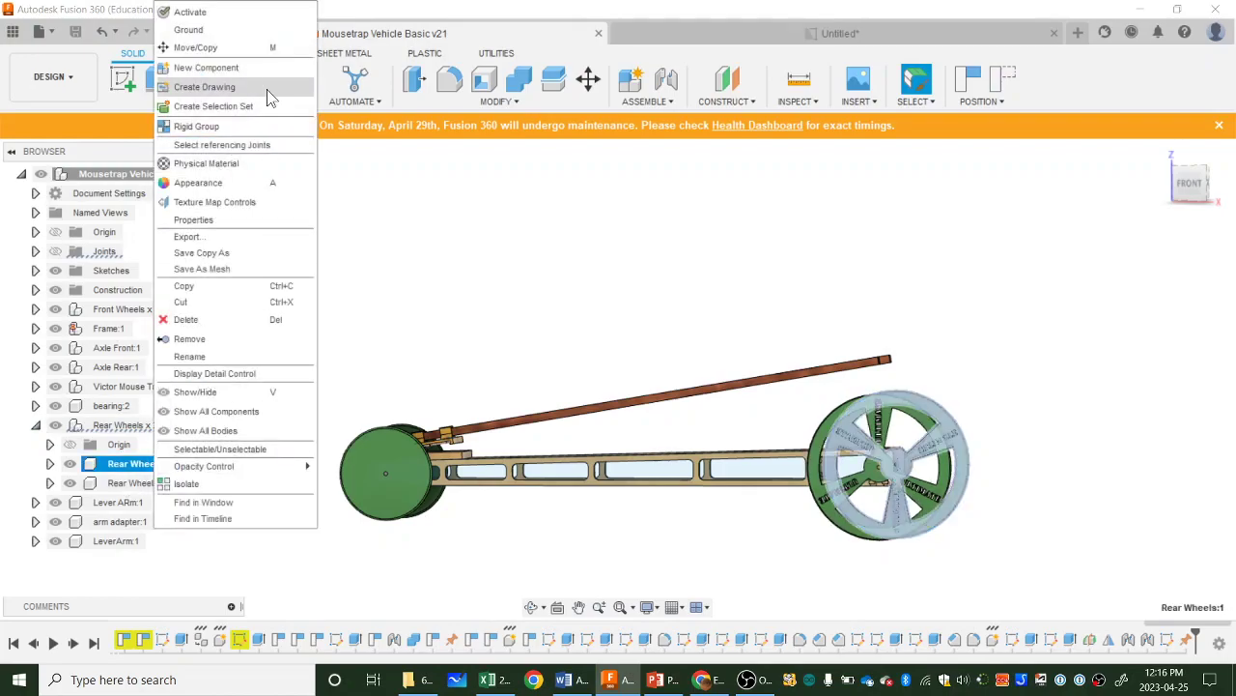
pyautogui.click(253, 48)
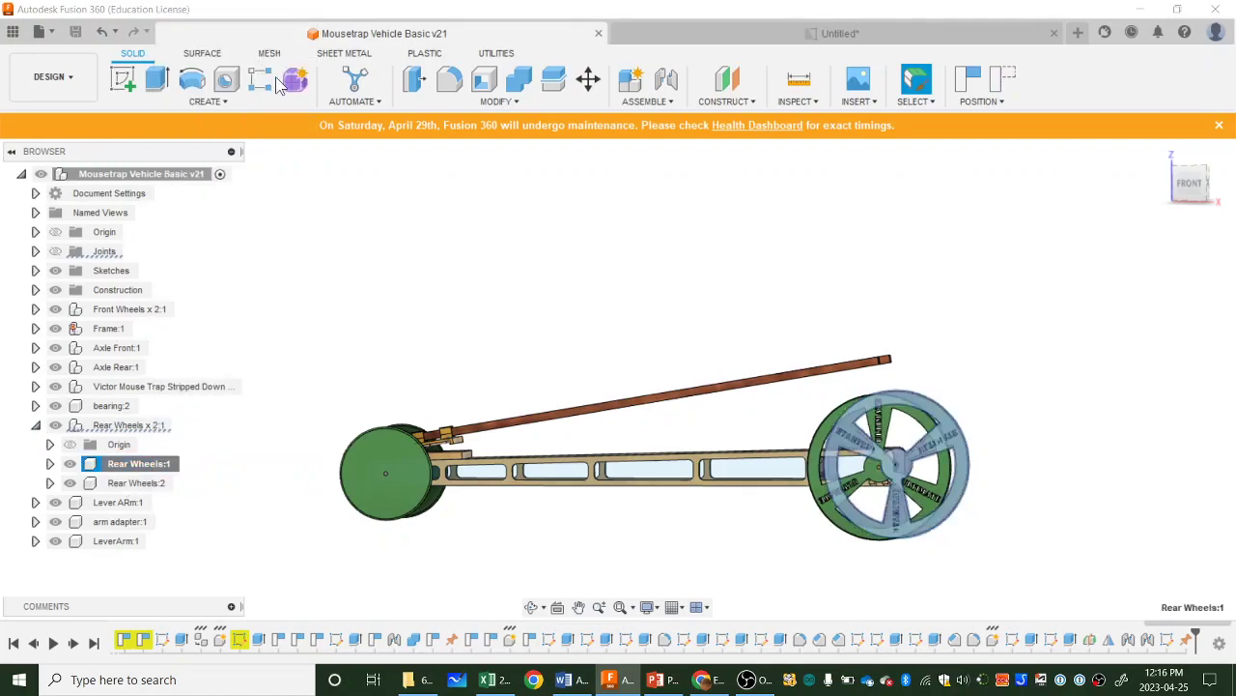
pyautogui.keyDown('shift'); pyautogui.moveTo(1004, 555); pyautogui.dragTo(1064, 462, button='middle'); pyautogui.keyUp('shift')
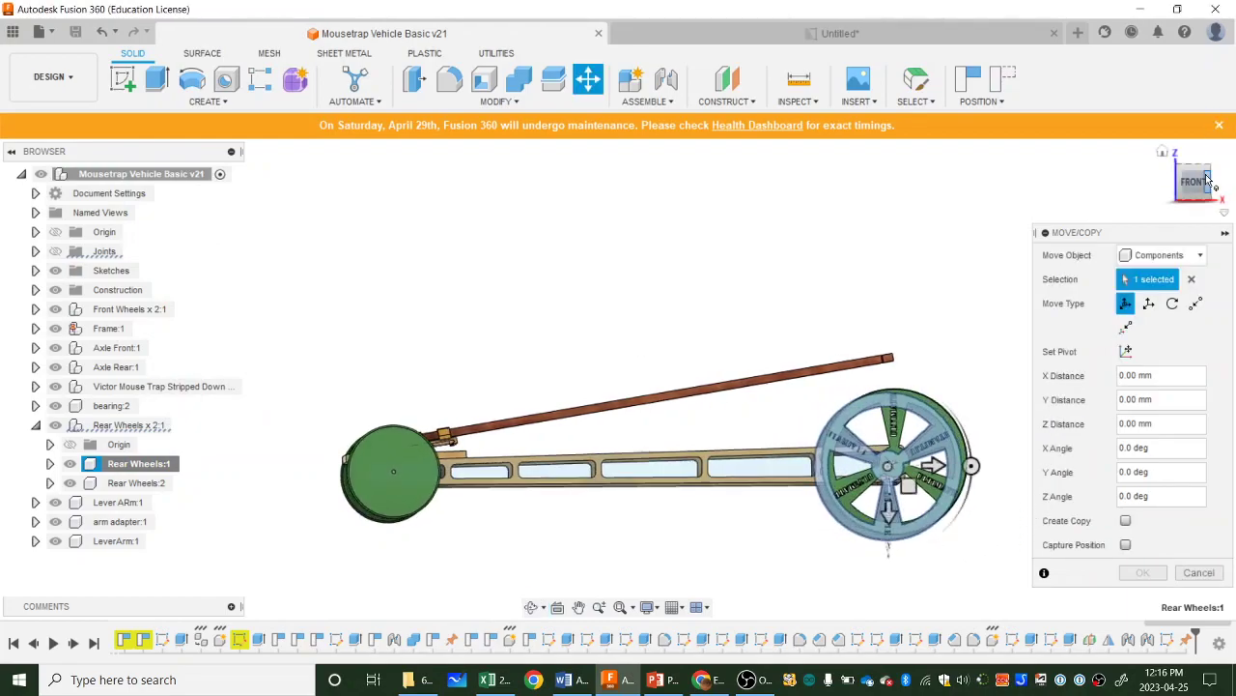
pyautogui.click(1196, 189)
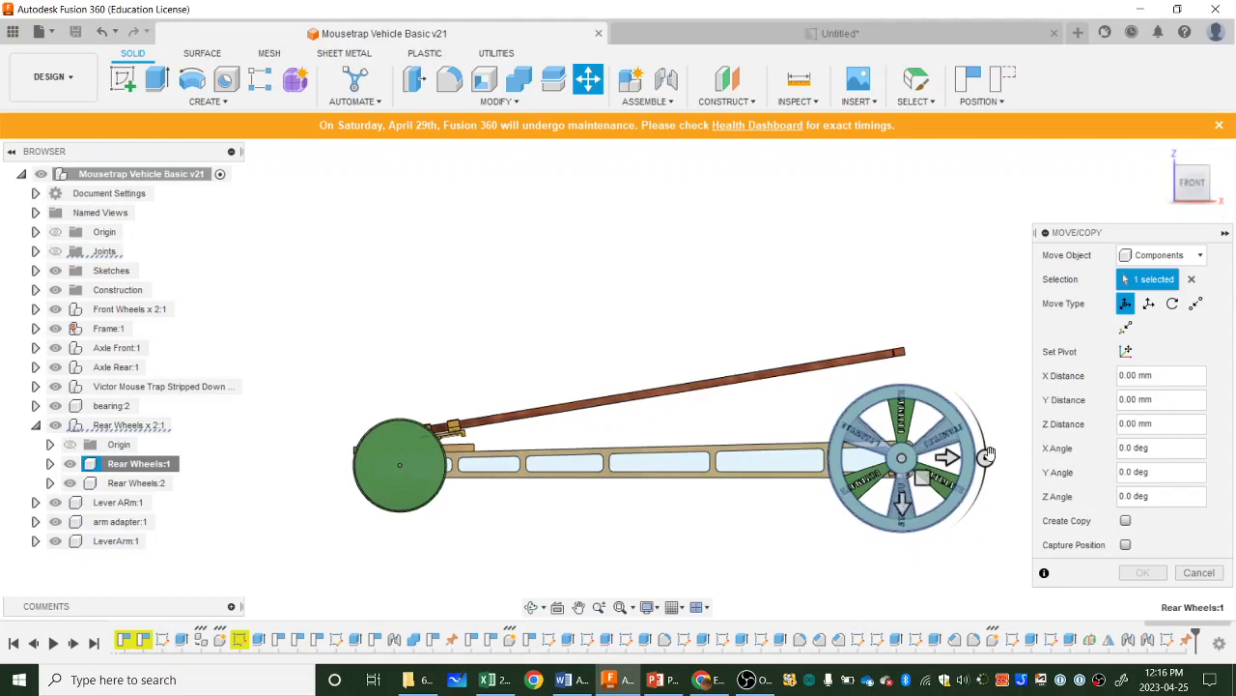
pyautogui.moveTo(987, 454); pyautogui.dragTo(1001, 425)
pyautogui.click(1199, 572)
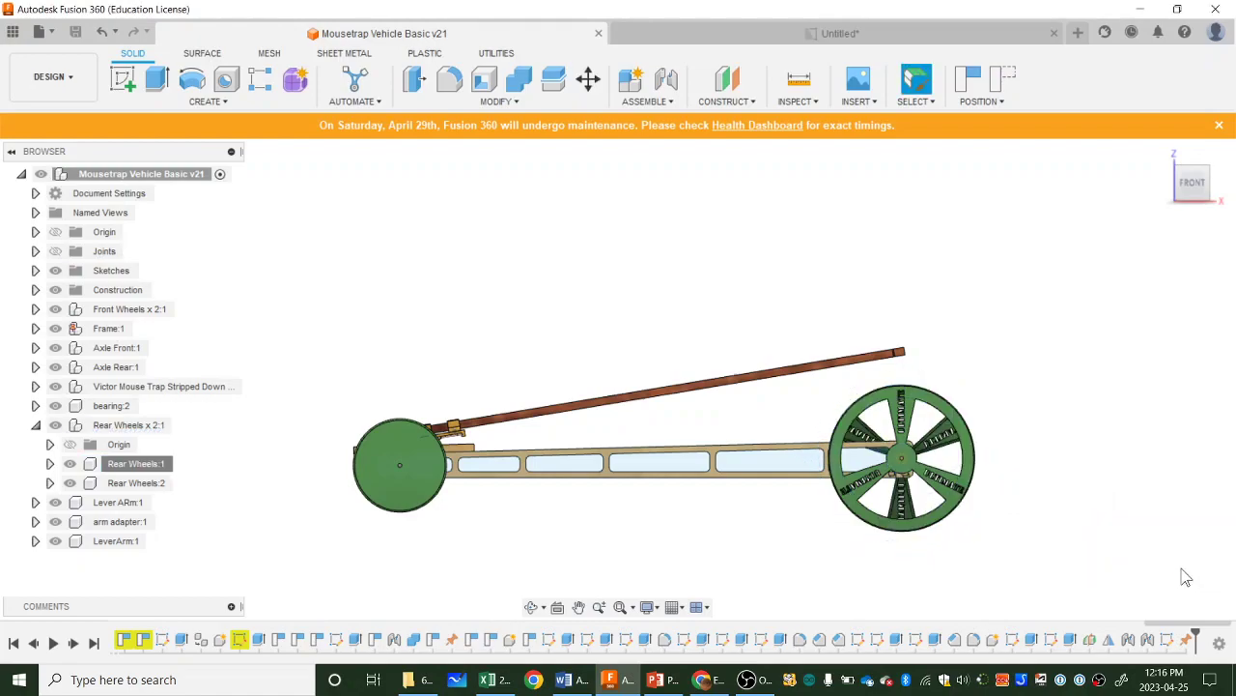
pyautogui.keyDown('shift'); pyautogui.moveTo(1058, 501); pyautogui.dragTo(1096, 500, button='middle'); pyautogui.keyUp('shift')
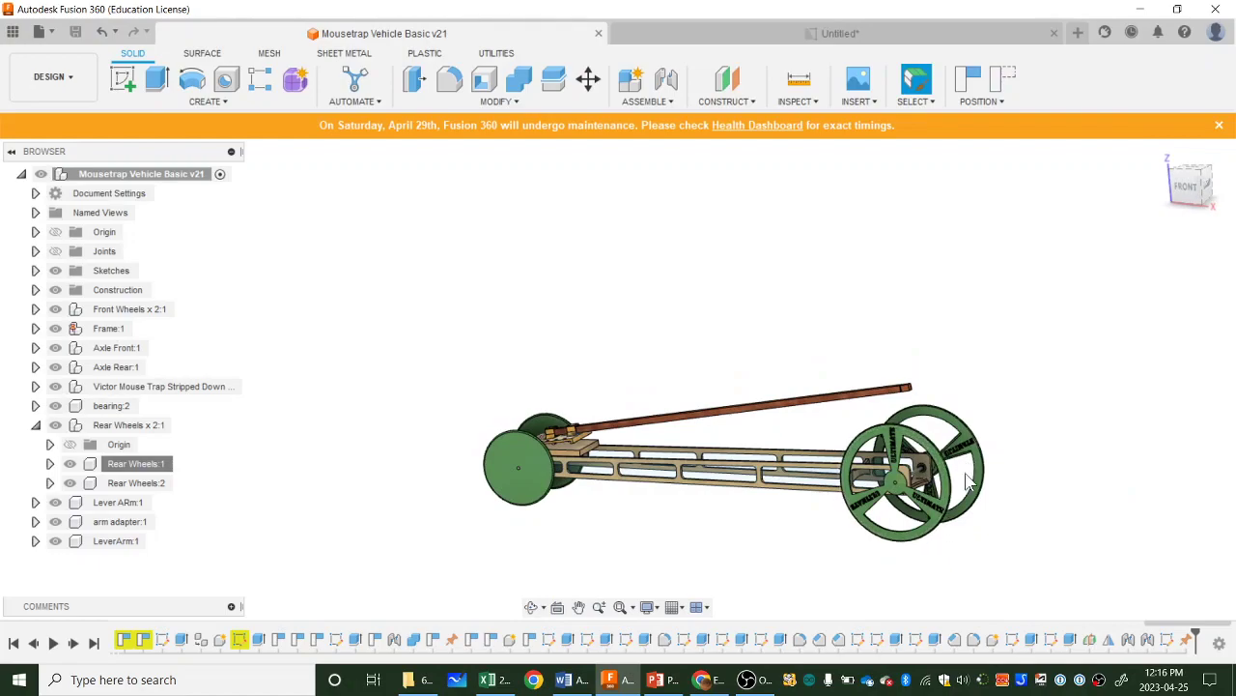
# Step: Return to the drawing and delete the 3 3/16 width dimension
pyautogui.click(787, 33)
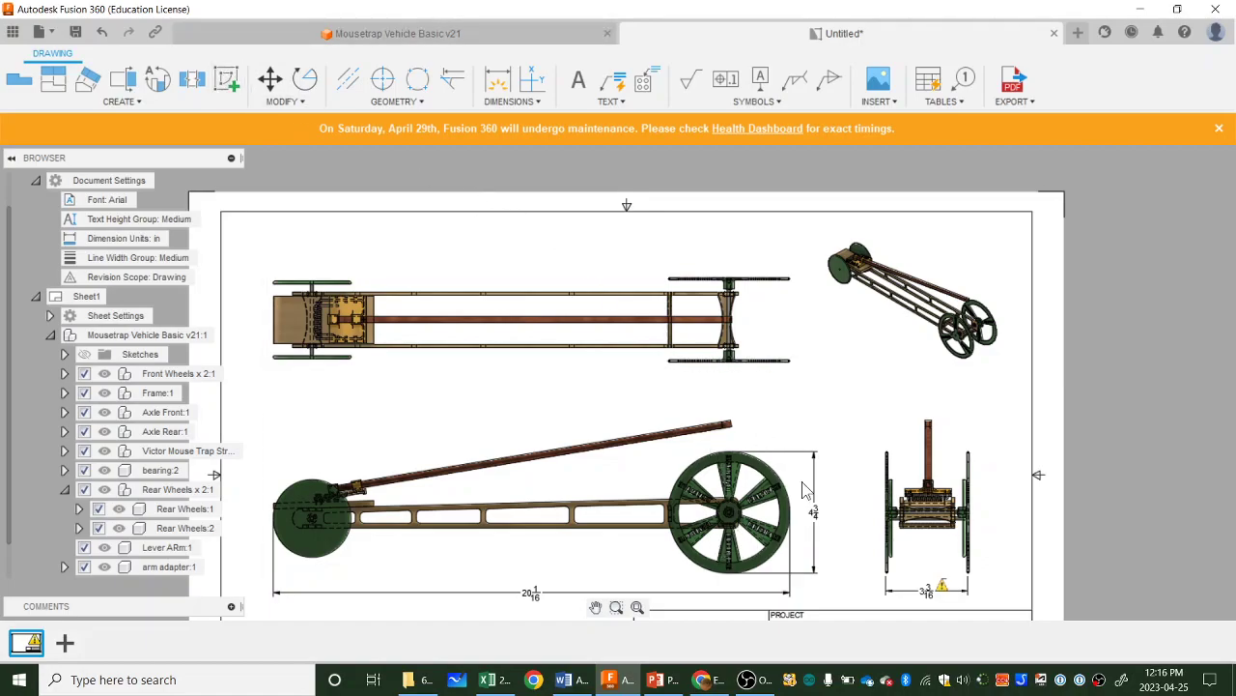
pyautogui.scroll(1, 802, 490)
pyautogui.scroll(-2, 802, 490)
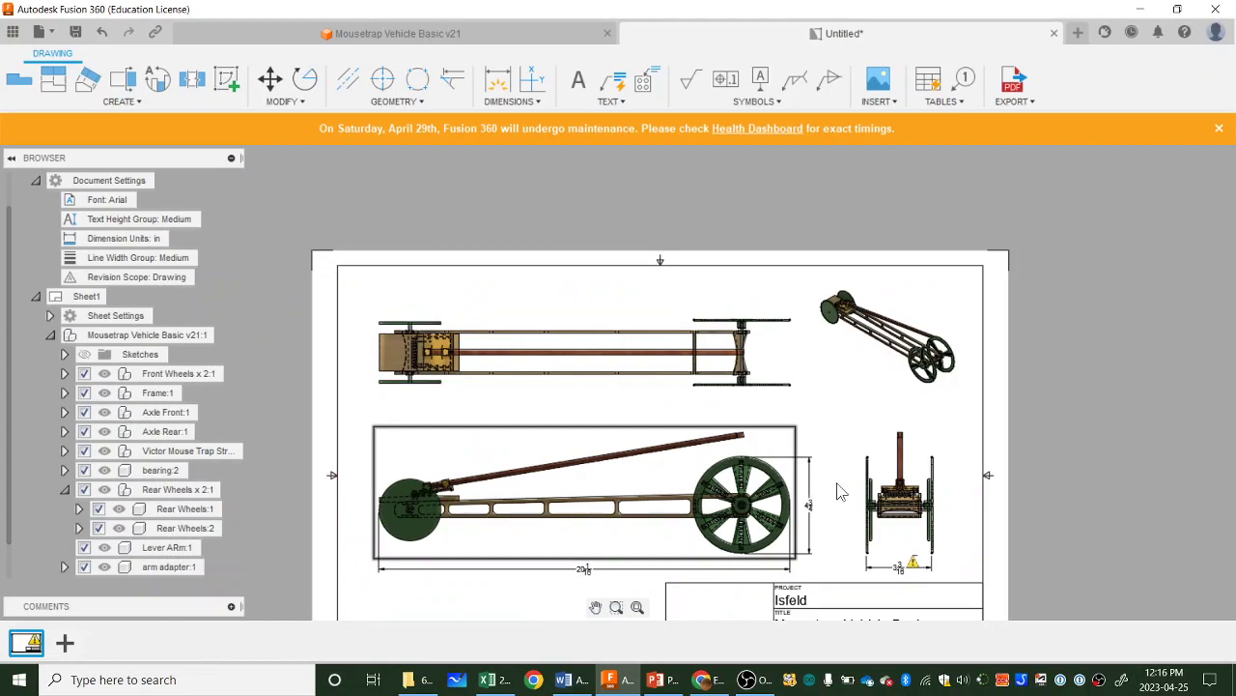
pyautogui.scroll(5, 974, 565)
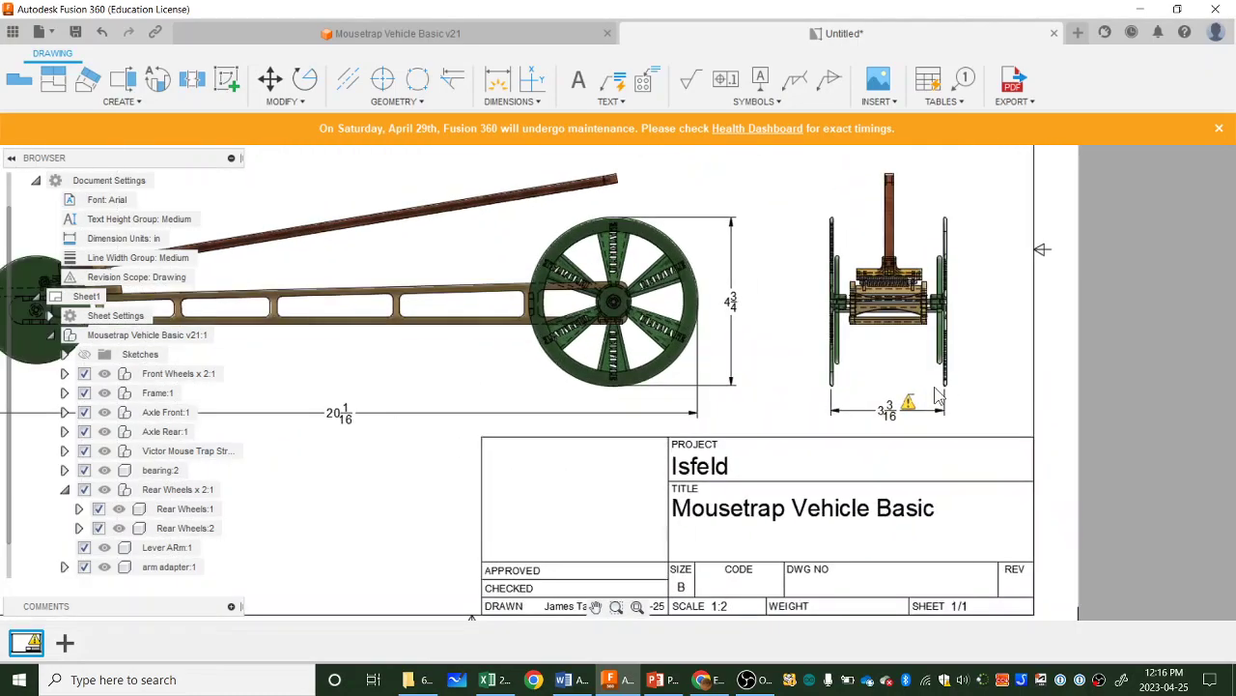
pyautogui.scroll(2, 935, 406)
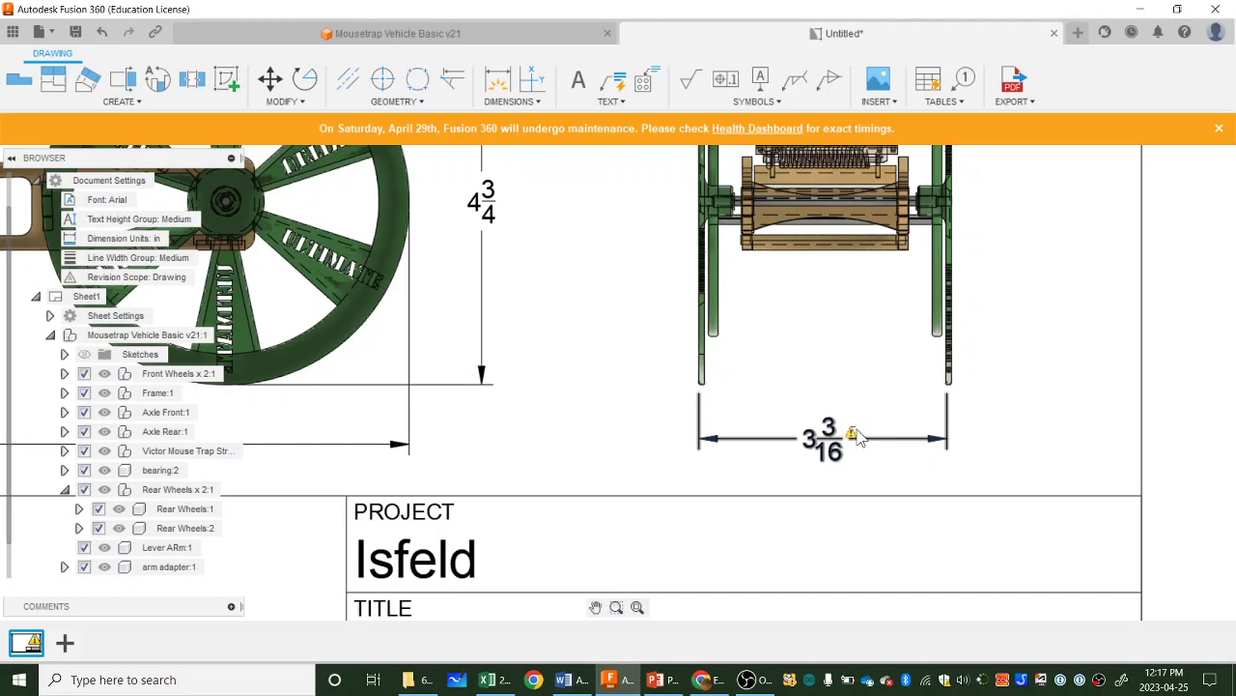
pyautogui.click(836, 447)
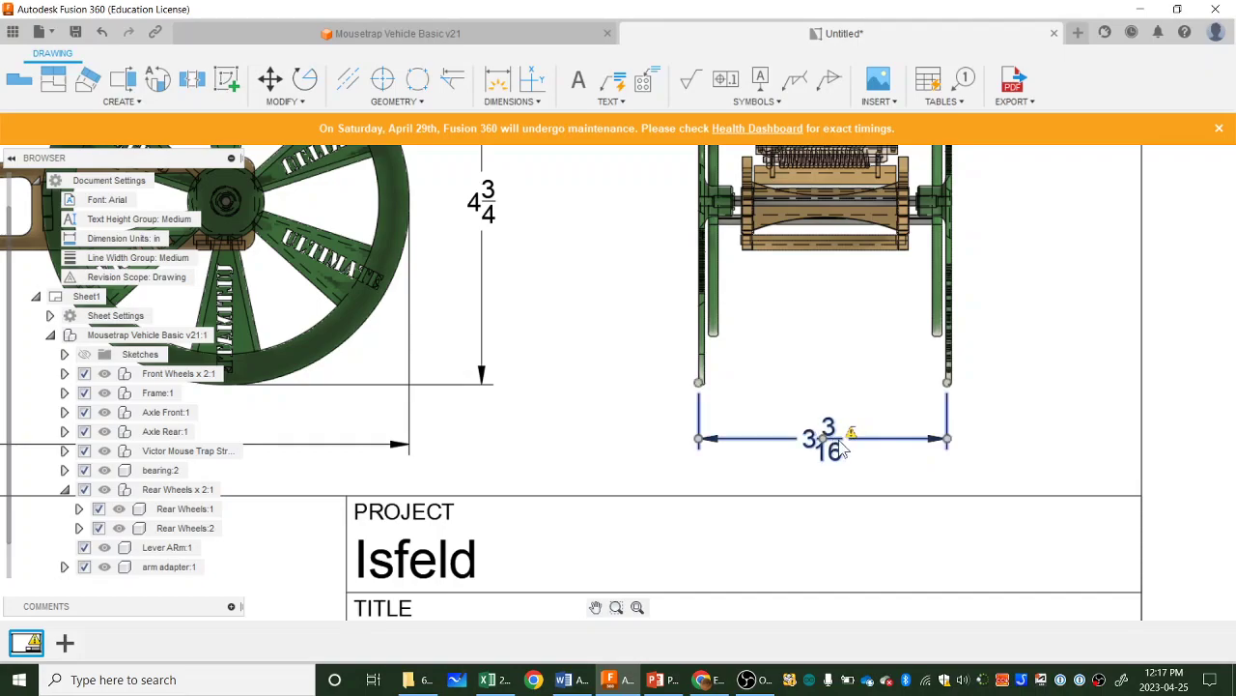
pyautogui.press('Delete')
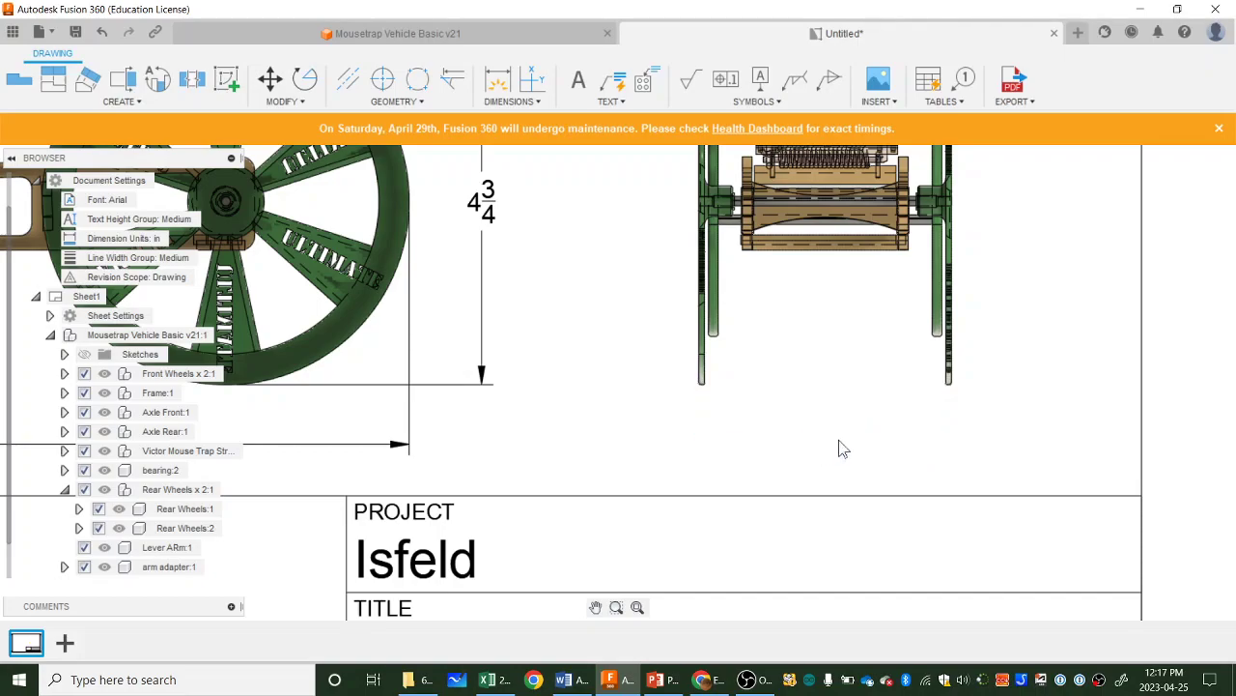
# Step: Dimension the rail bottom ends as 3 1/4 and nudge it slightly lower
pyautogui.click(521, 101)
pyautogui.click(536, 149)
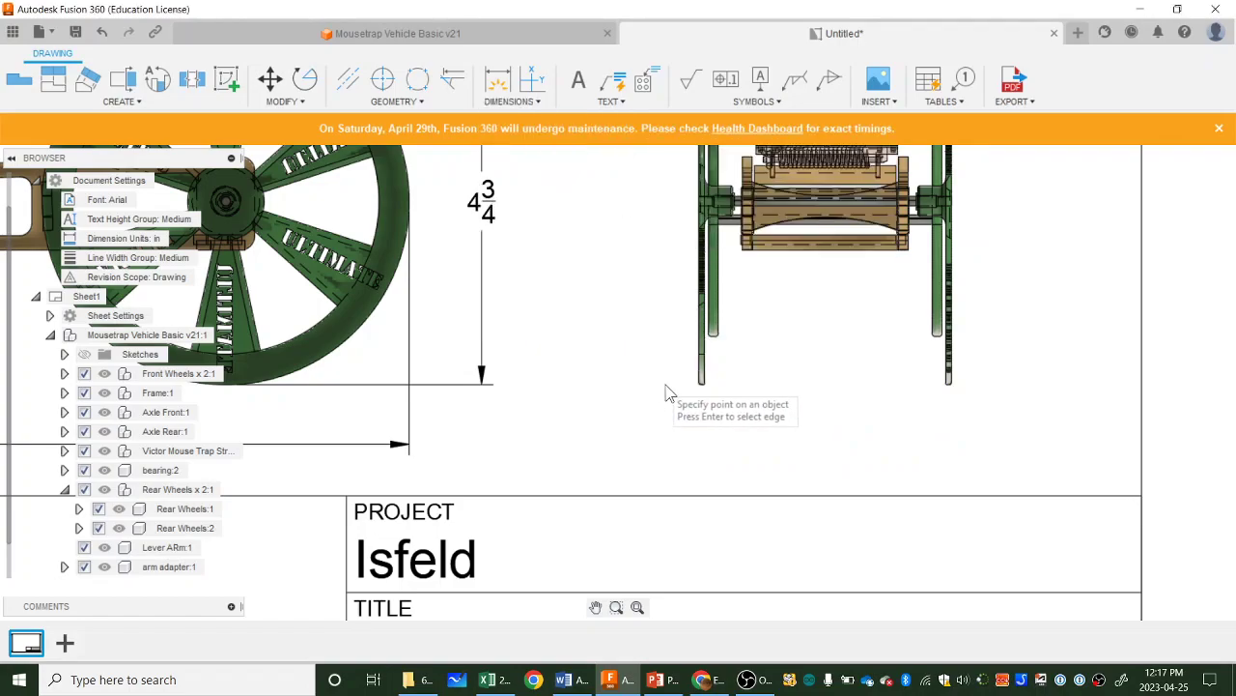
pyautogui.scroll(5, 690, 380)
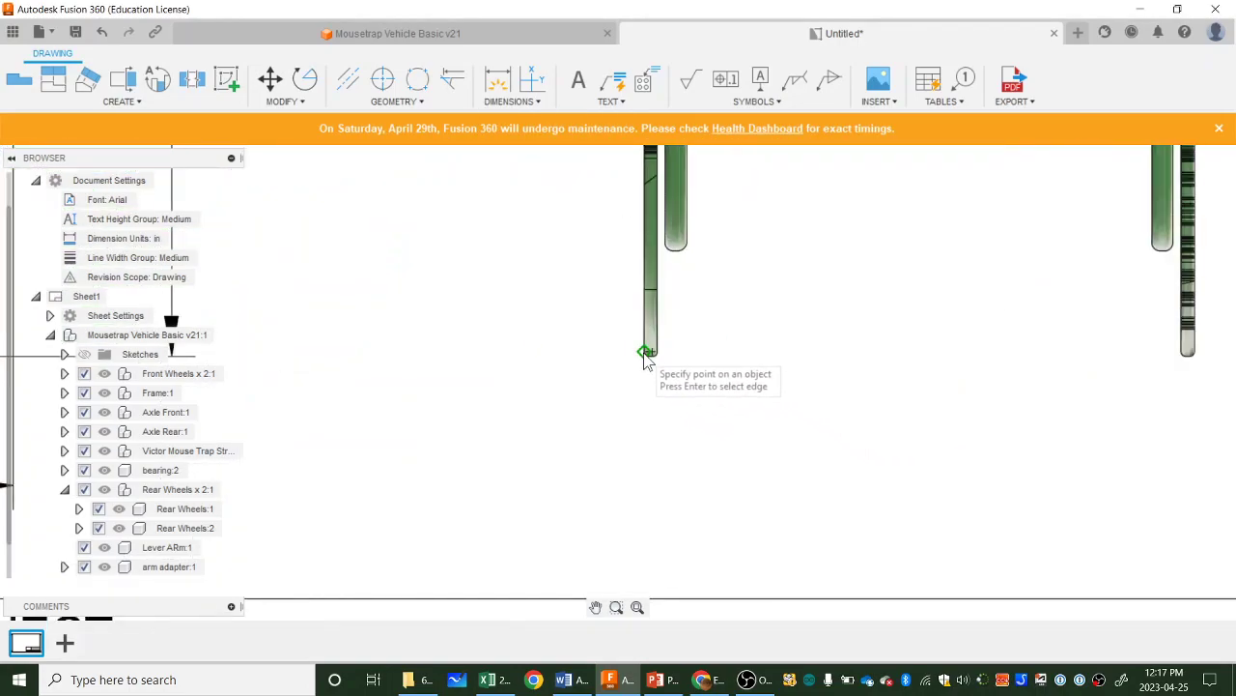
pyautogui.click(648, 354)
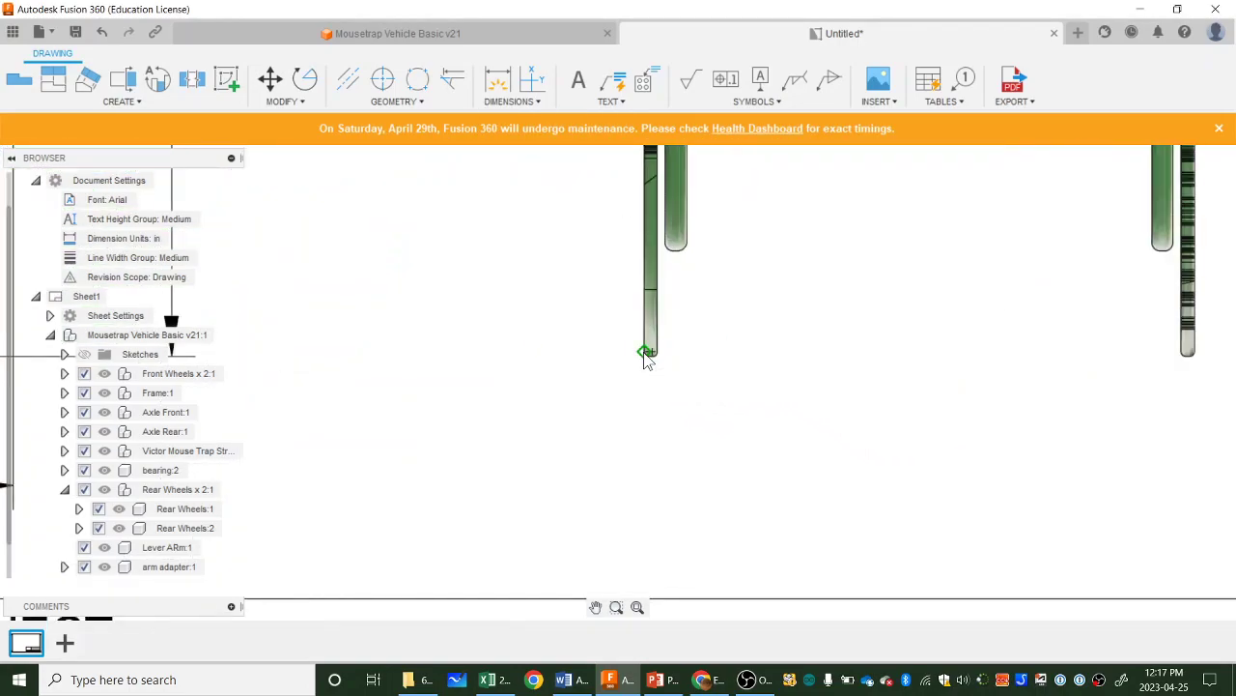
pyautogui.click(1190, 354)
pyautogui.click(1035, 442)
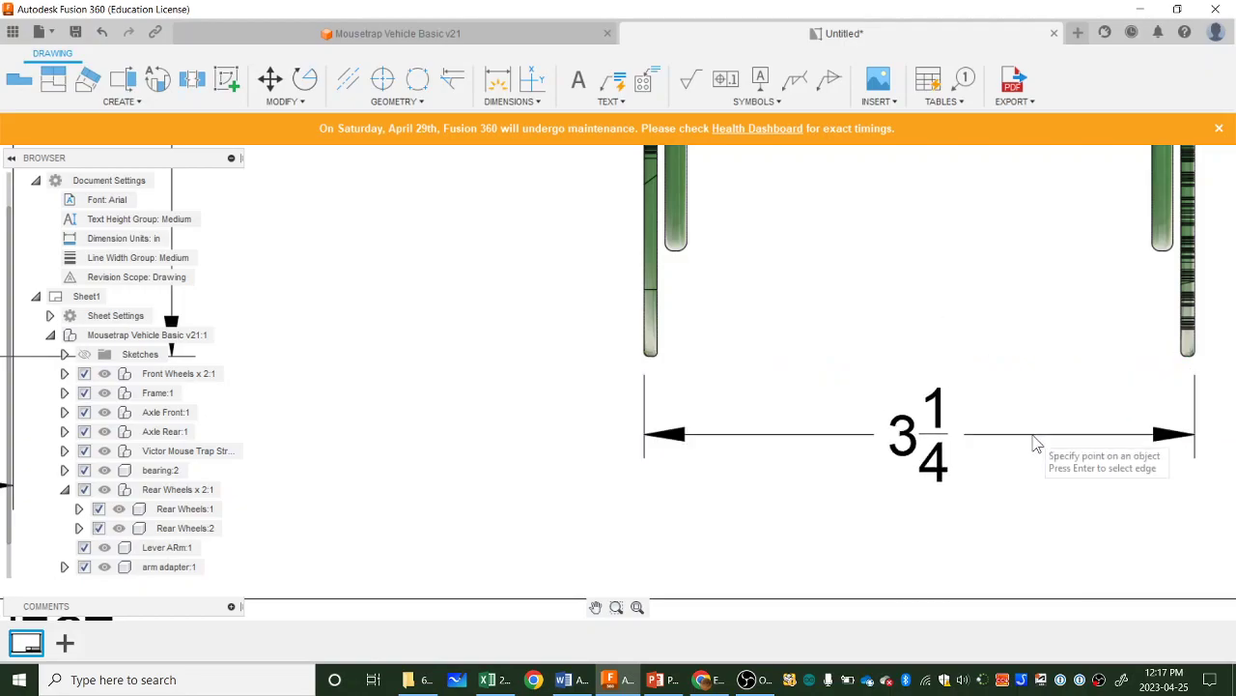
pyautogui.scroll(-5, 1034, 446)
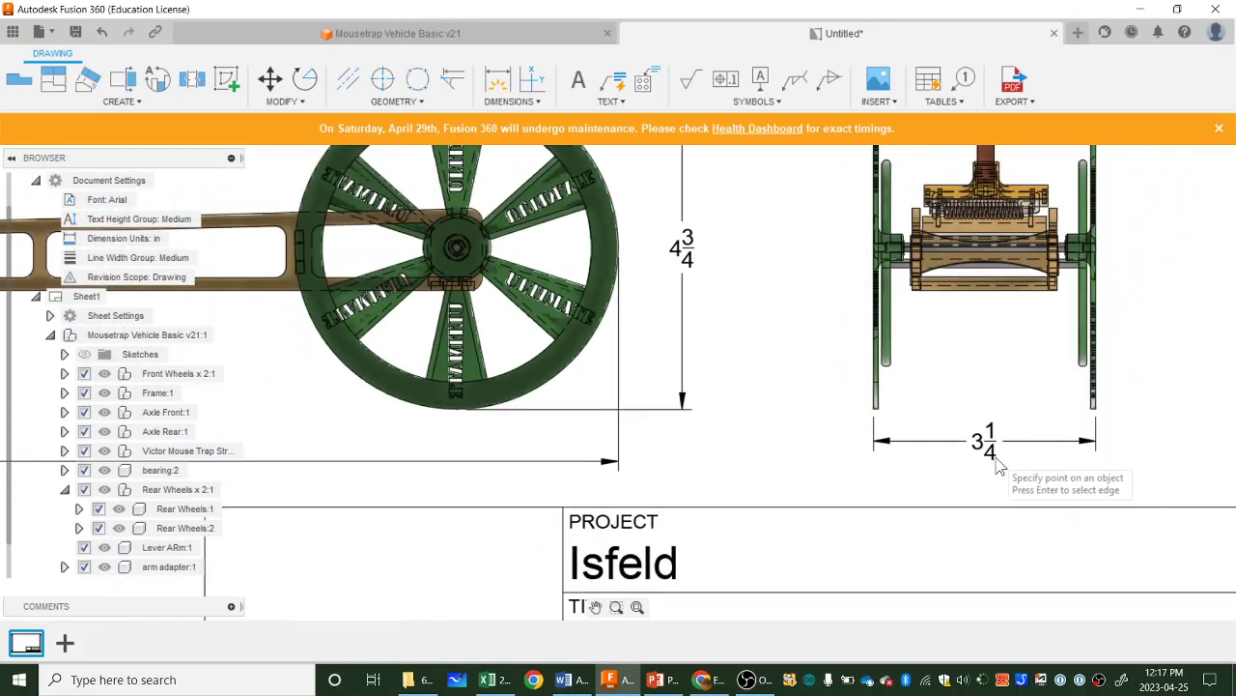
pyautogui.press('Escape')
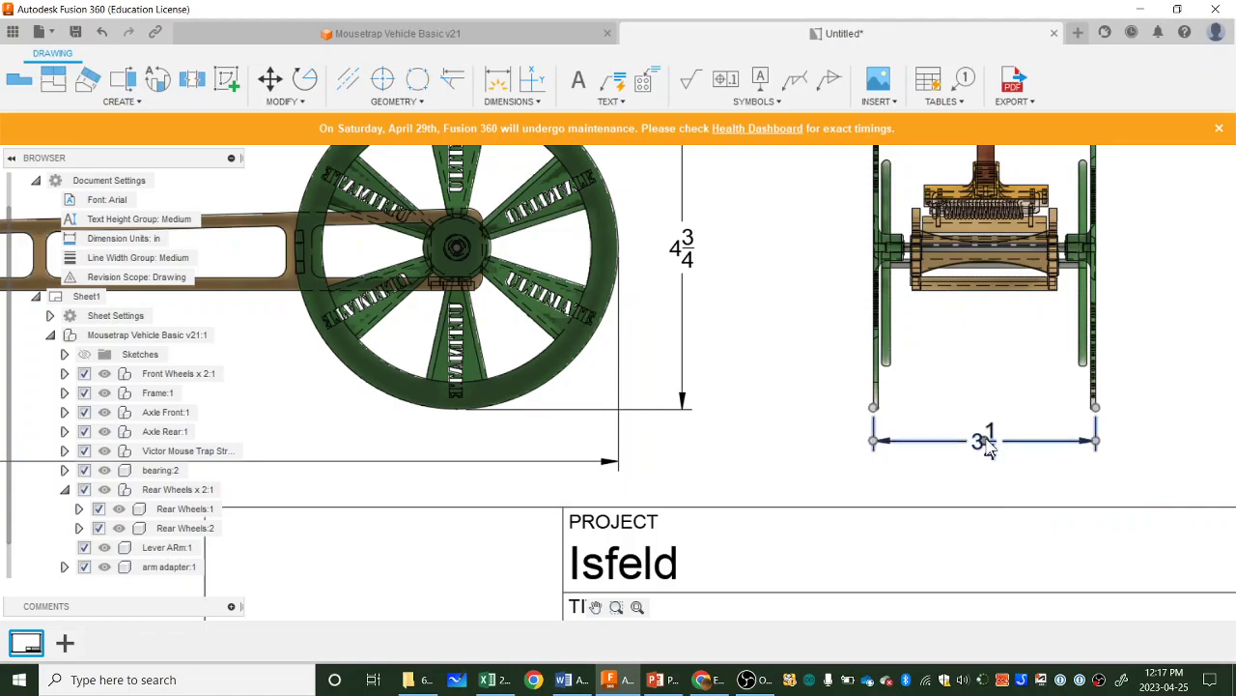
pyautogui.moveTo(987, 447); pyautogui.dragTo(997, 473)
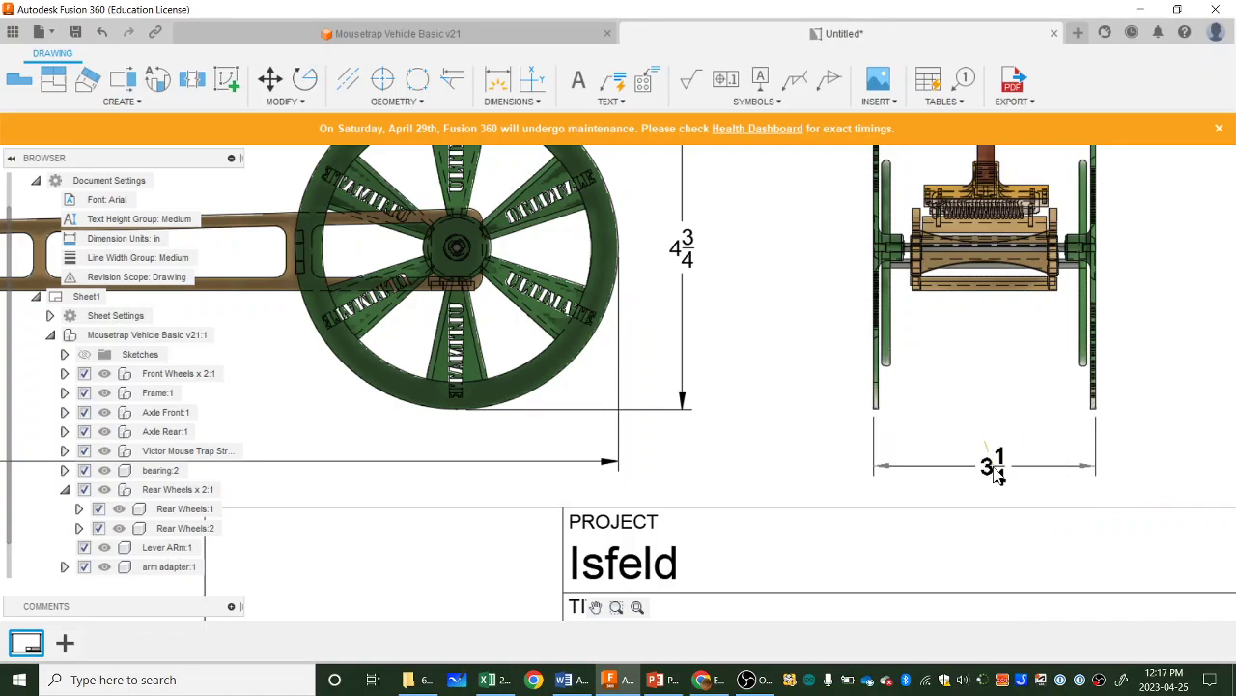
pyautogui.scroll(-5, 975, 446)
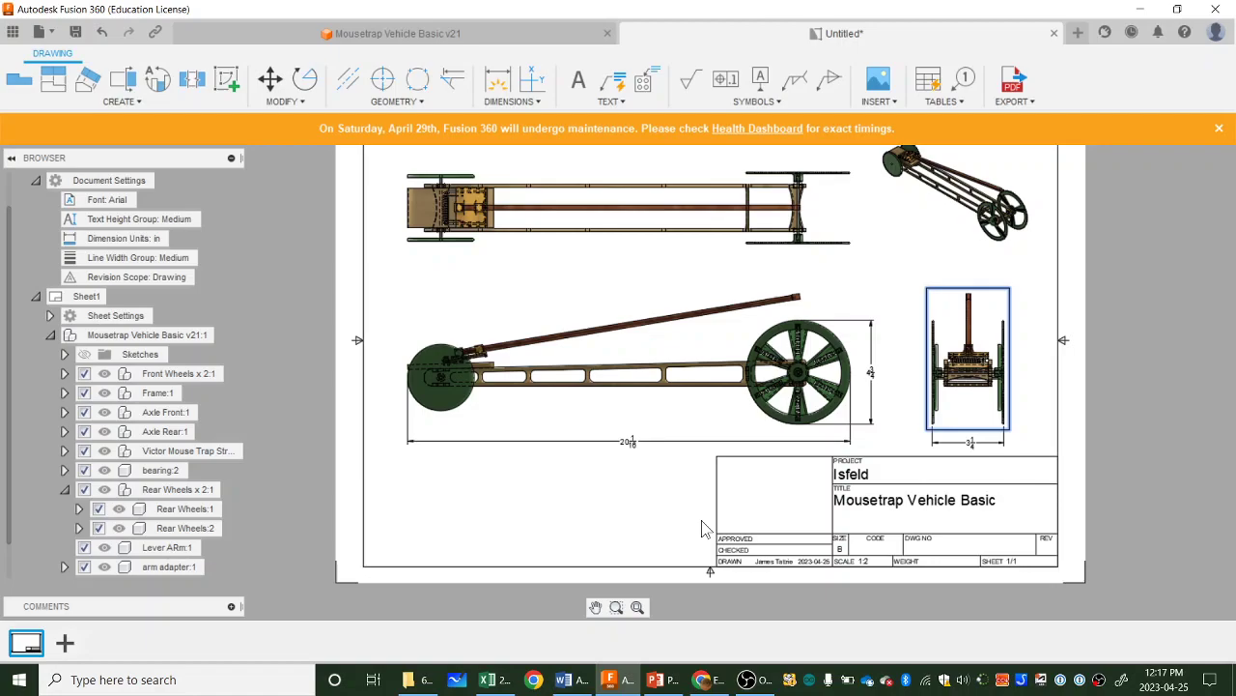
pyautogui.scroll(-2, 580, 501)
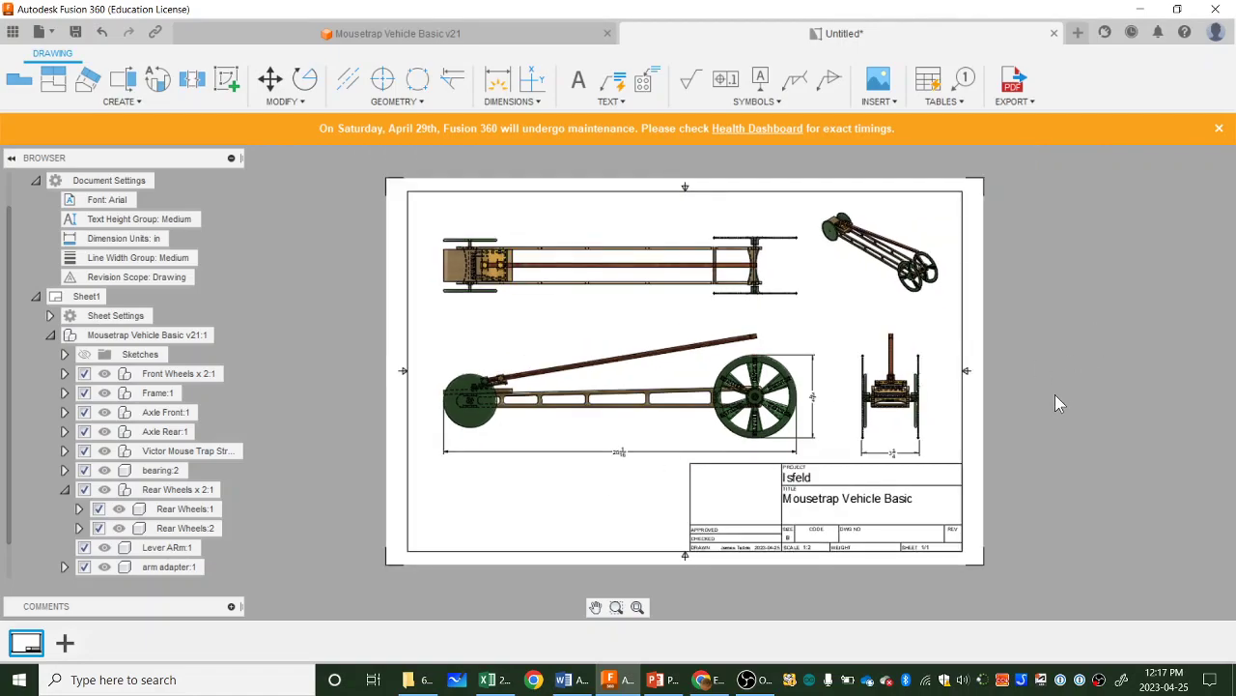
# Step: Fill the title block's TITLE_2 attribute with 'Team Awsome' and finish the properties
pyautogui.scroll(5, 740, 585)
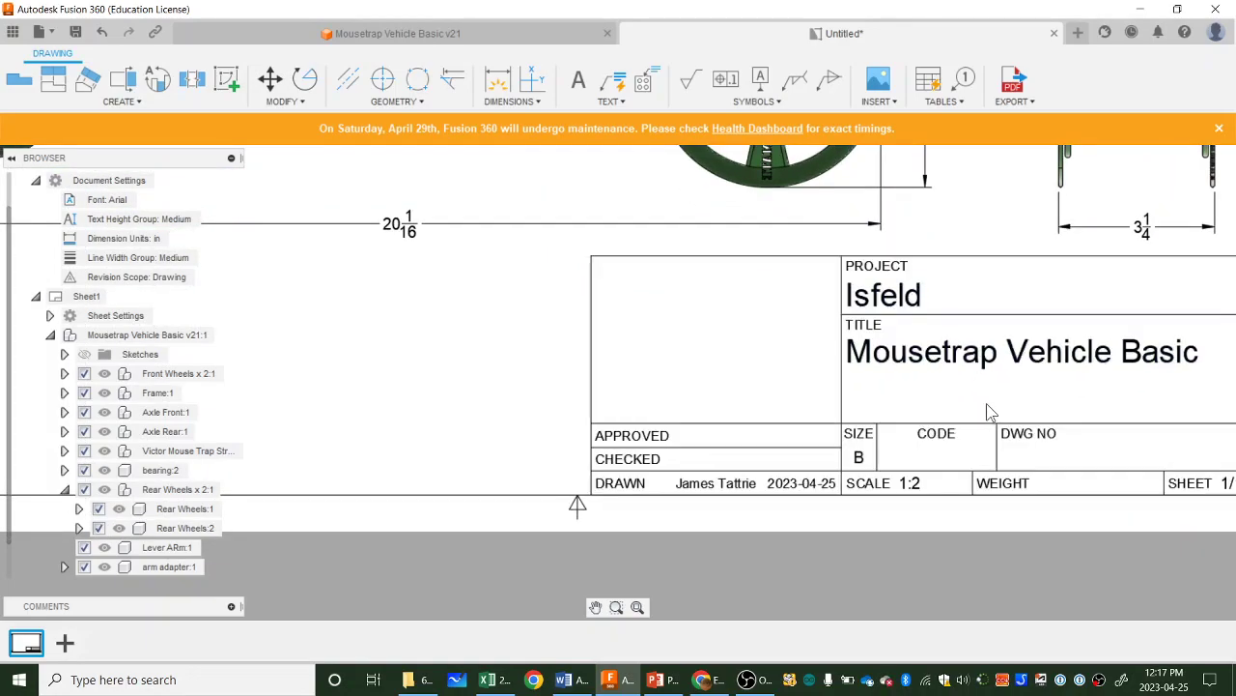
pyautogui.scroll(-2, 981, 407)
pyautogui.scroll(-1, 976, 410)
pyautogui.doubleClick(925, 375)
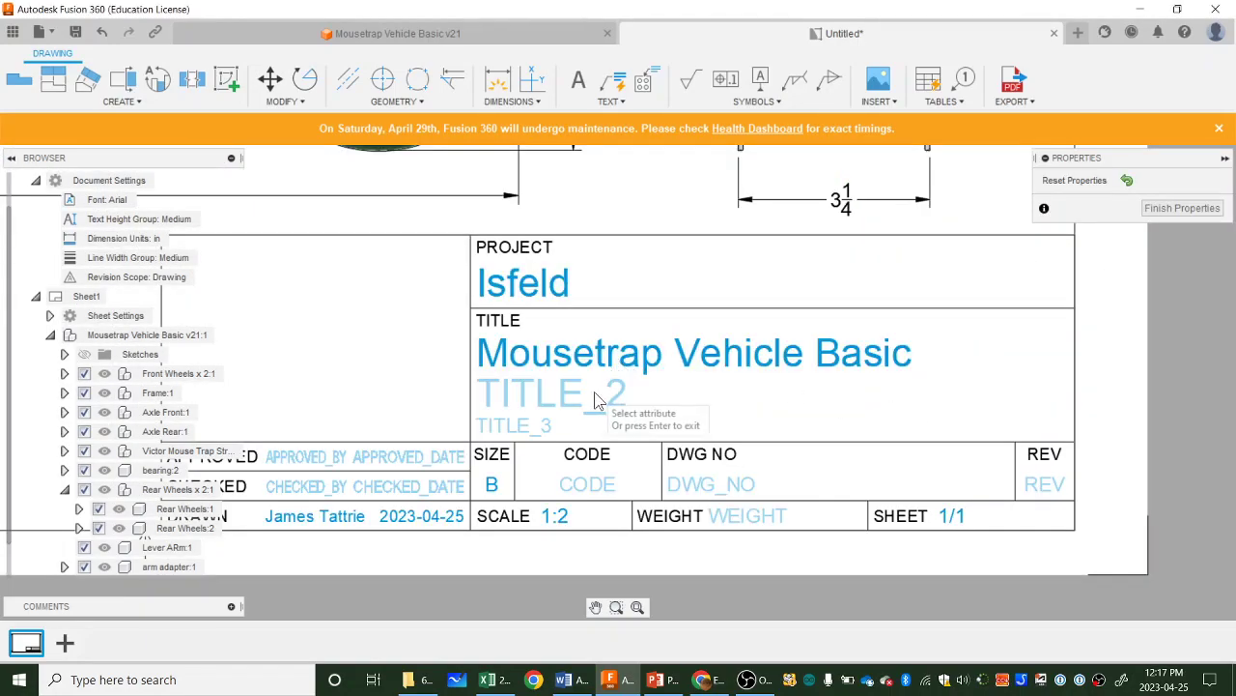
pyautogui.click(628, 401)
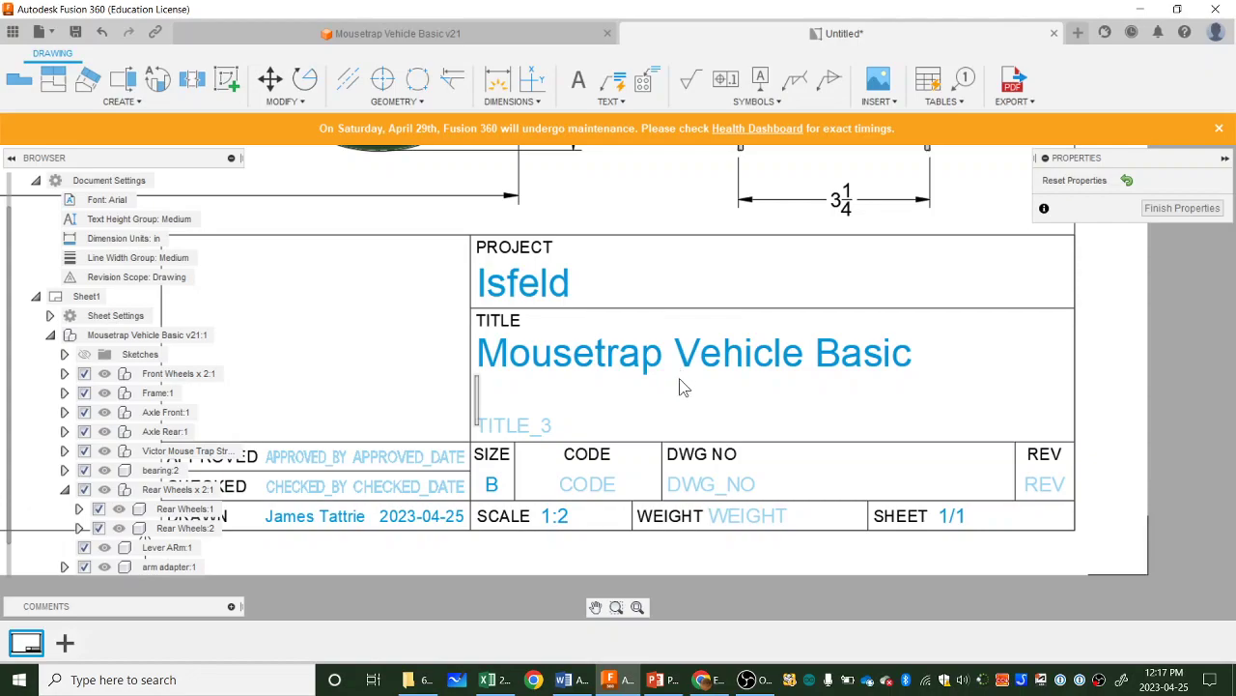
pyautogui.write('Teq')
pyautogui.press('BackSpace')
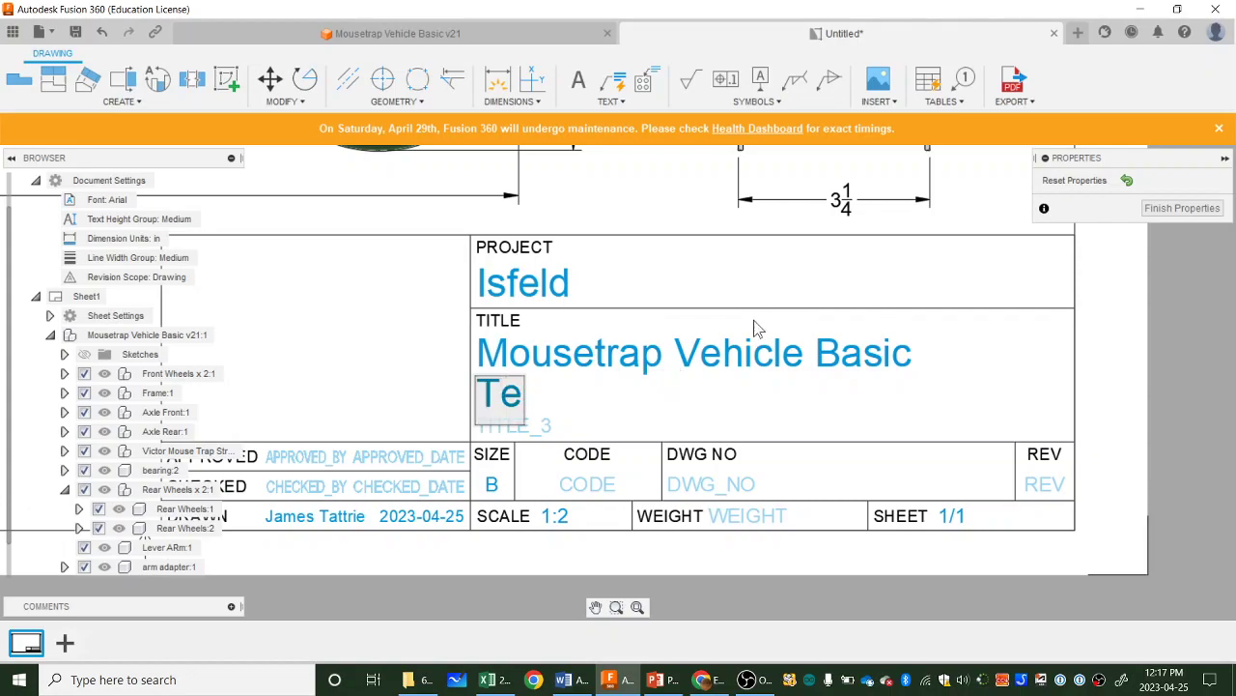
pyautogui.write('am Aws')
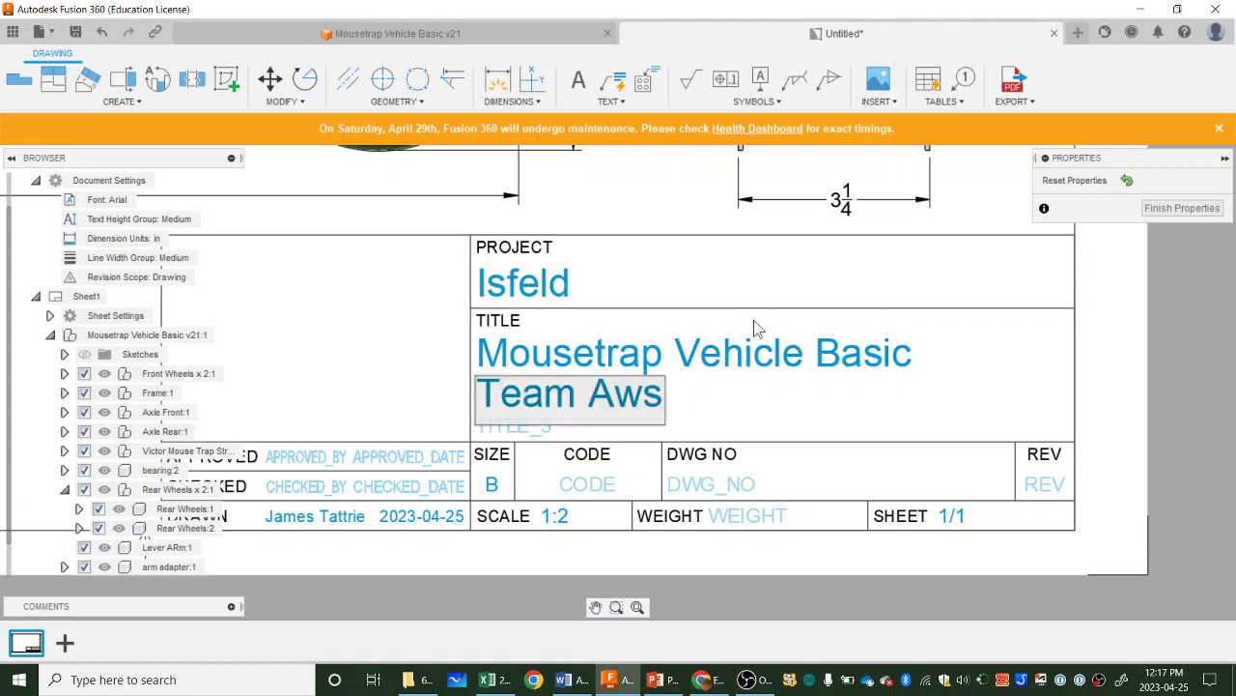
pyautogui.write('ome')
pyautogui.press('BackSpace')
pyautogui.write('ome')
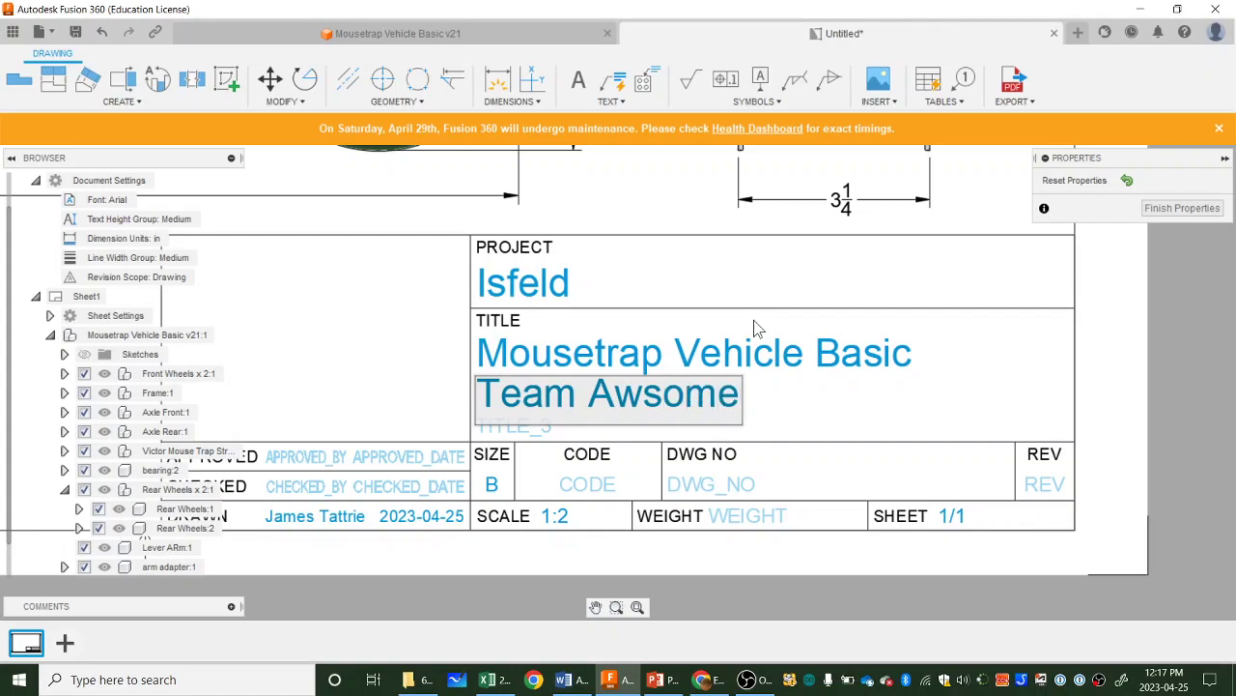
pyautogui.click(881, 386)
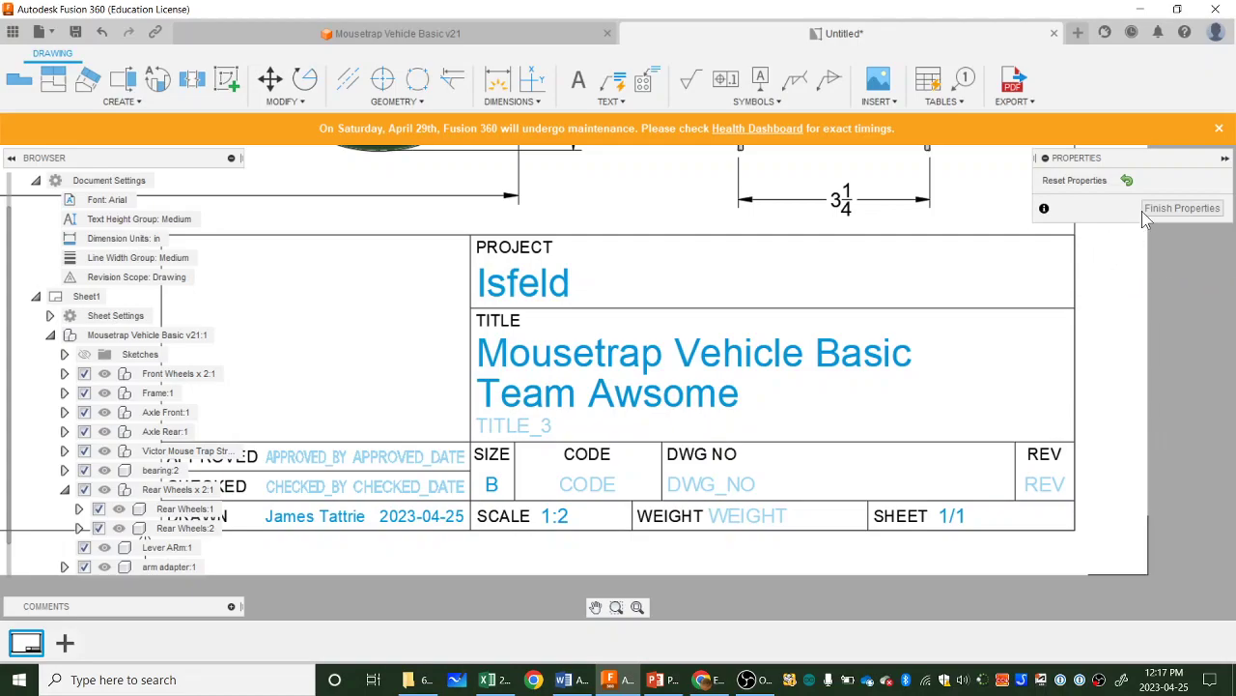
pyautogui.click(1181, 208)
pyautogui.scroll(-2, 1066, 319)
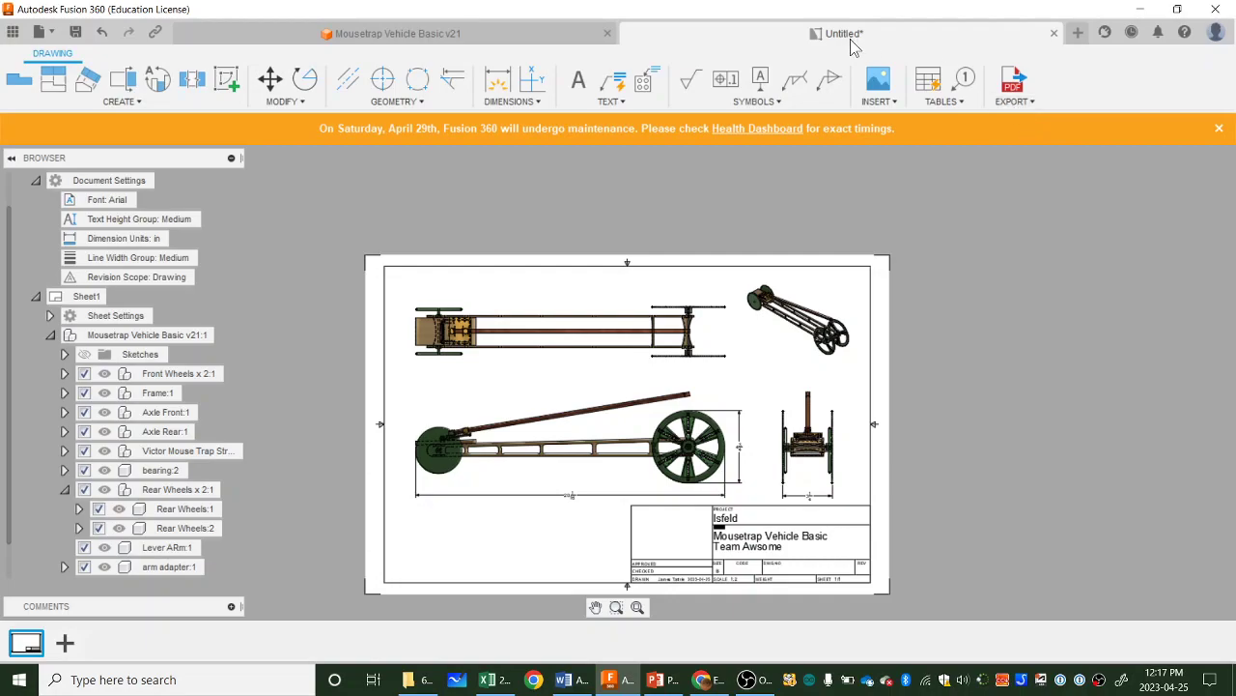
# Step: Save under the suggested name Mousetrap Vehicle Basic Drawing in the Mousetrap folder
pyautogui.click(75, 31)
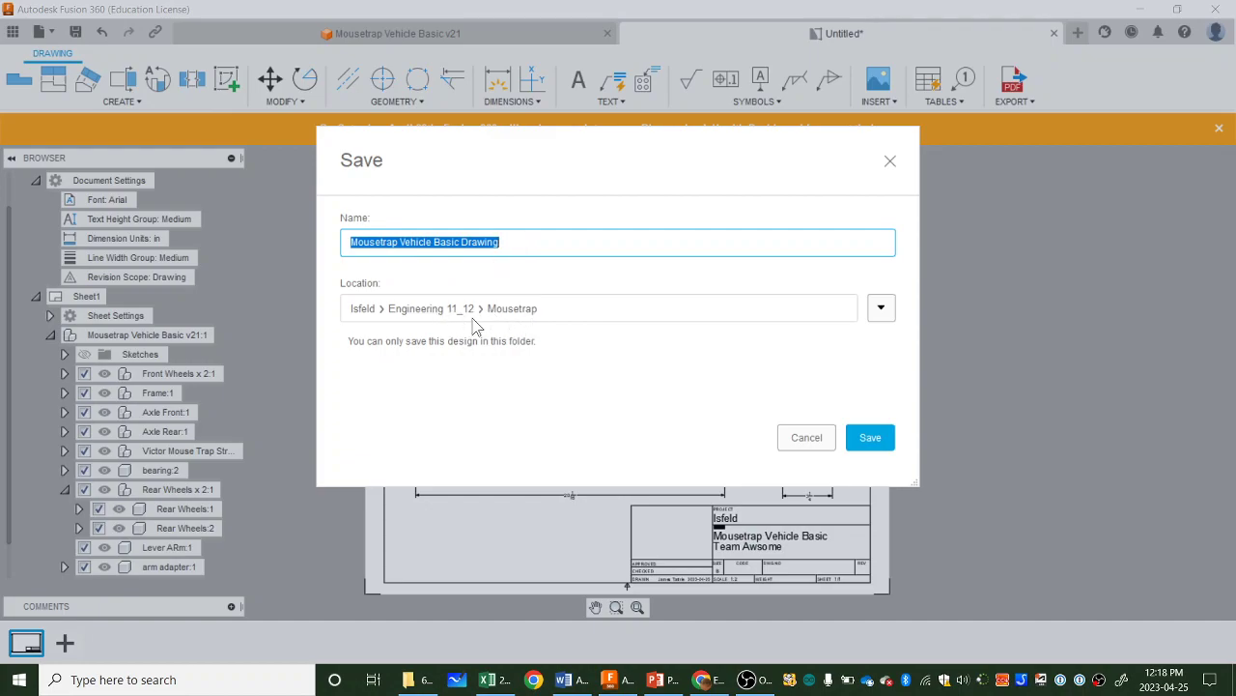
pyautogui.click(865, 438)
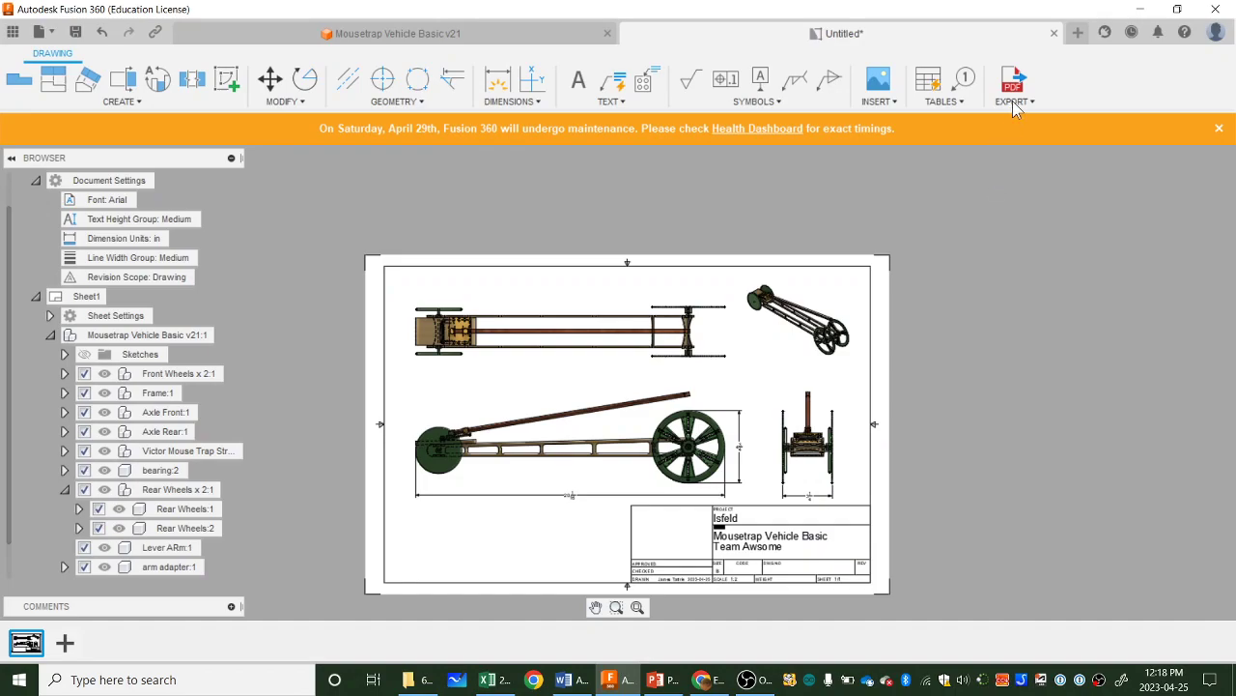
# Step: Export Mousetrap Vehicle Basic Drawing v1 as a PDF and browse for a save folder on this PC
pyautogui.click(1013, 100)
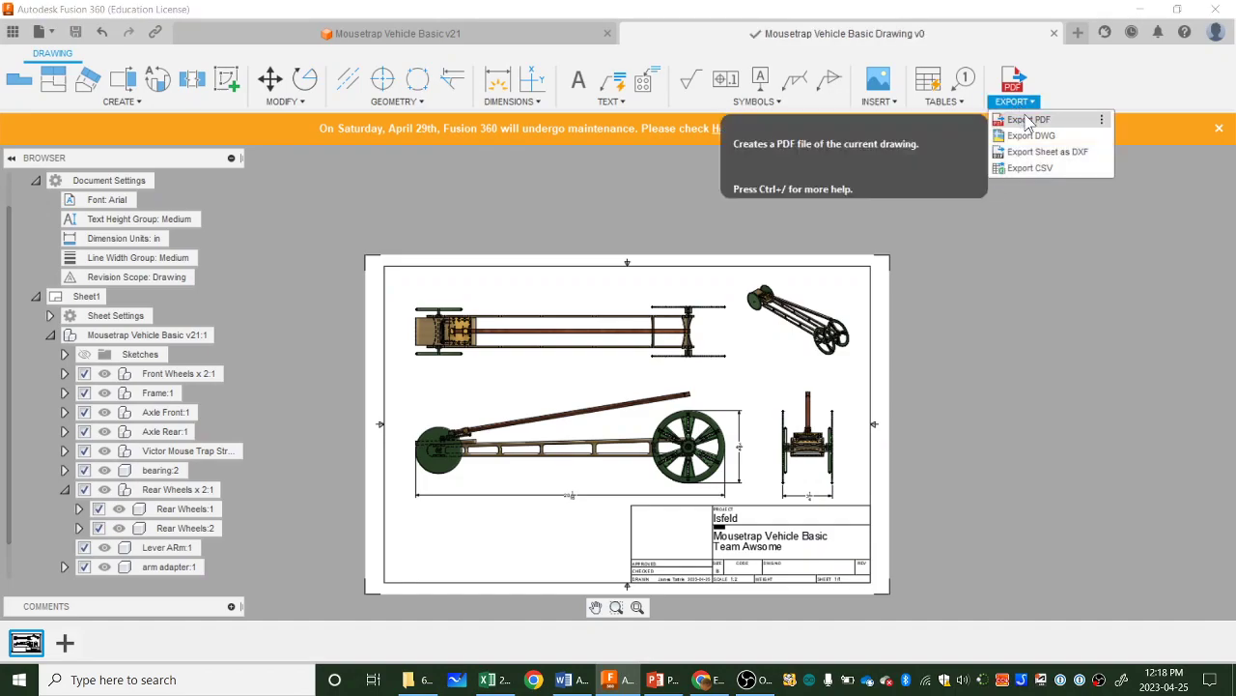
pyautogui.click(1022, 118)
pyautogui.click(1141, 256)
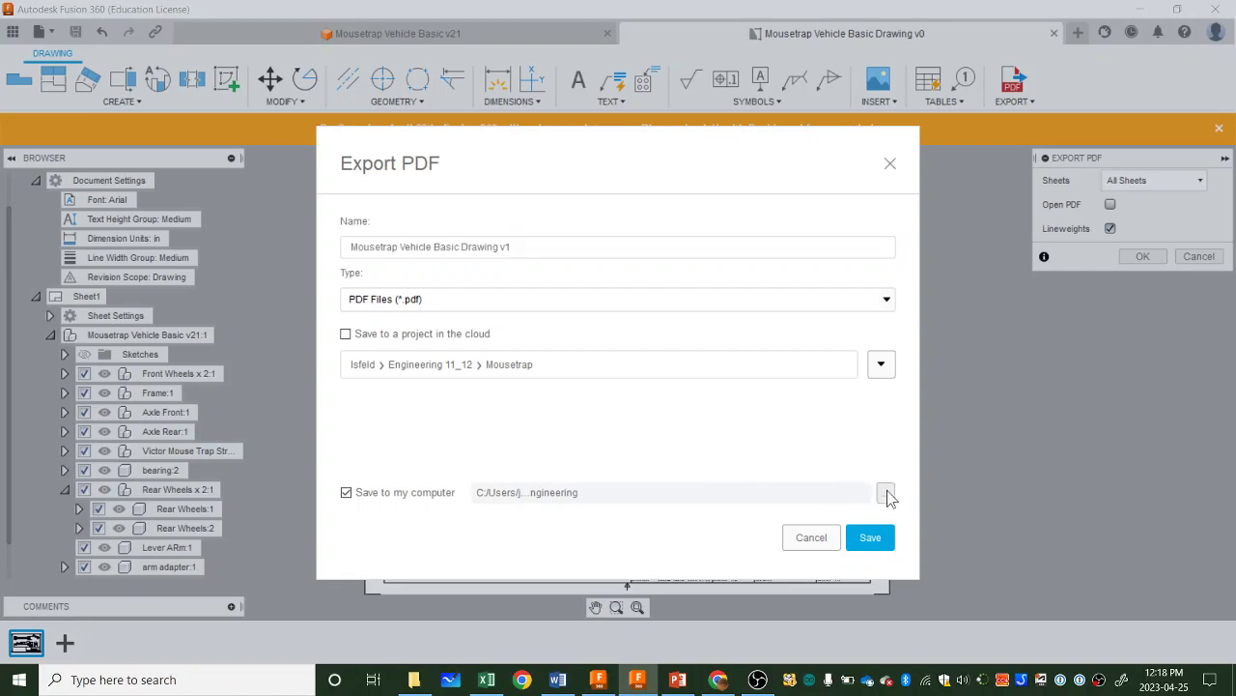
pyautogui.click(887, 495)
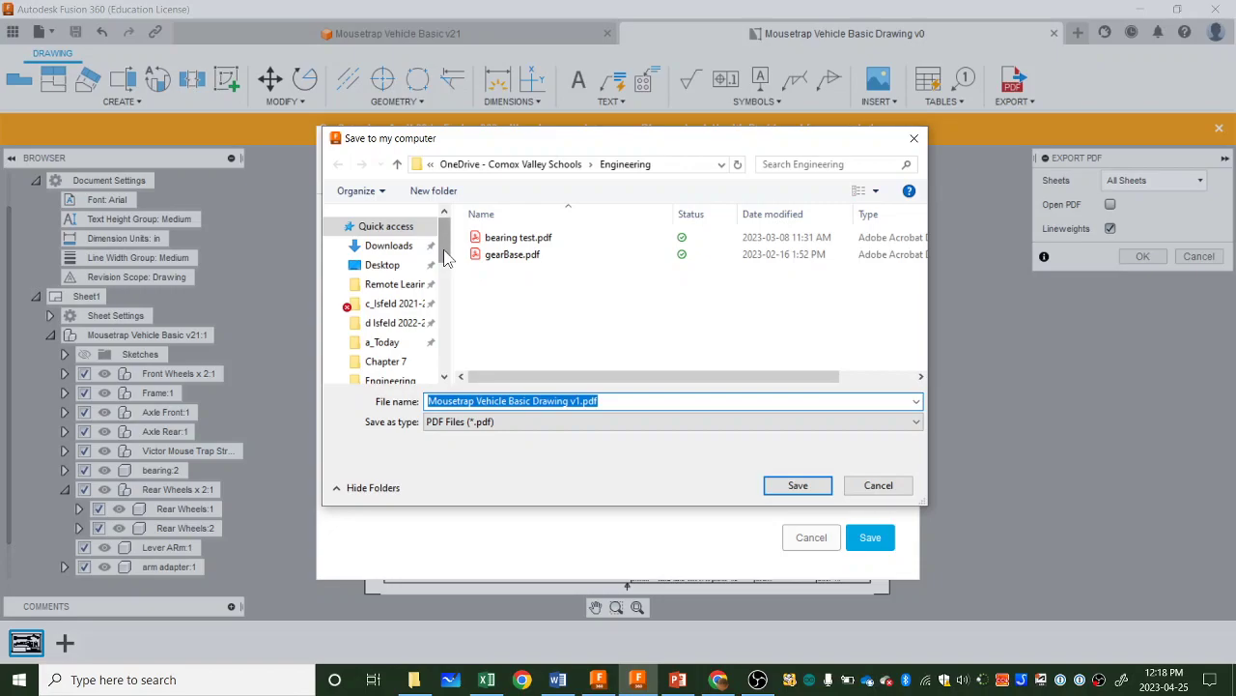
pyautogui.moveTo(444, 250); pyautogui.dragTo(440, 316)
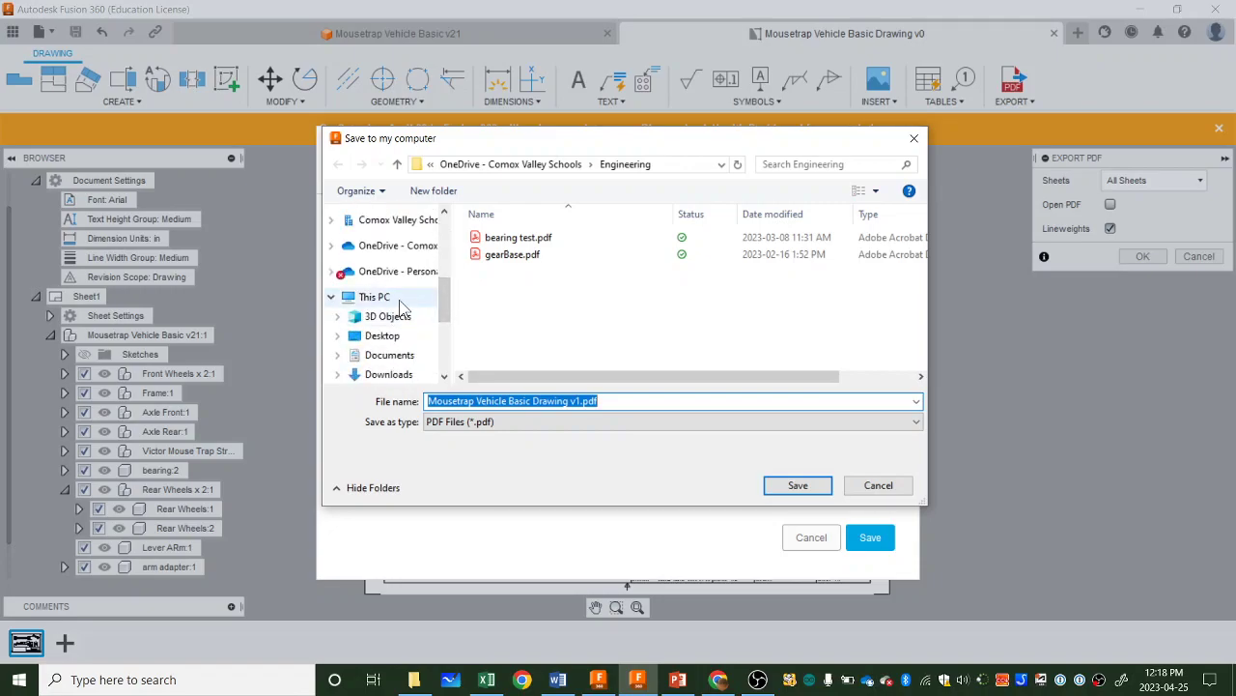